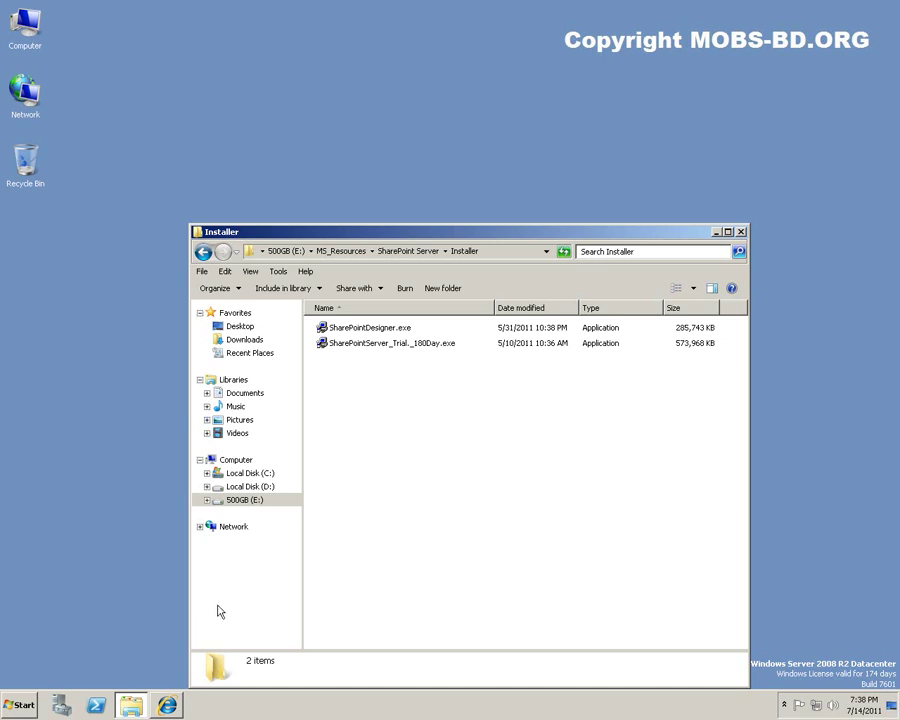
Launch the SharePointServer_Trial installer from the Installer folder, then restore the folder window.
left_click(24, 708)
left_click(536, 494)
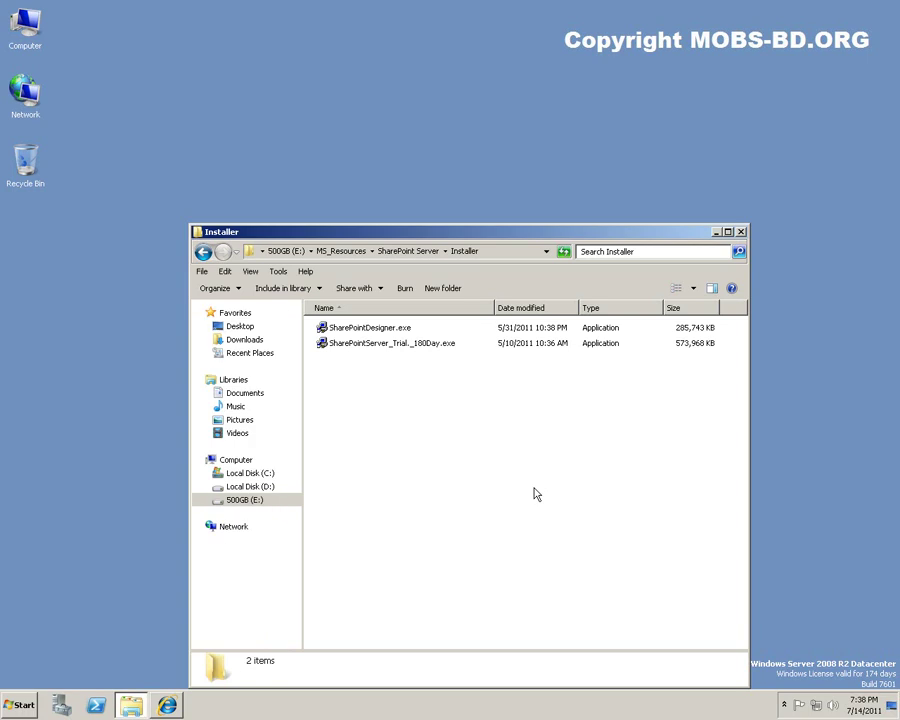
double_click(362, 347)
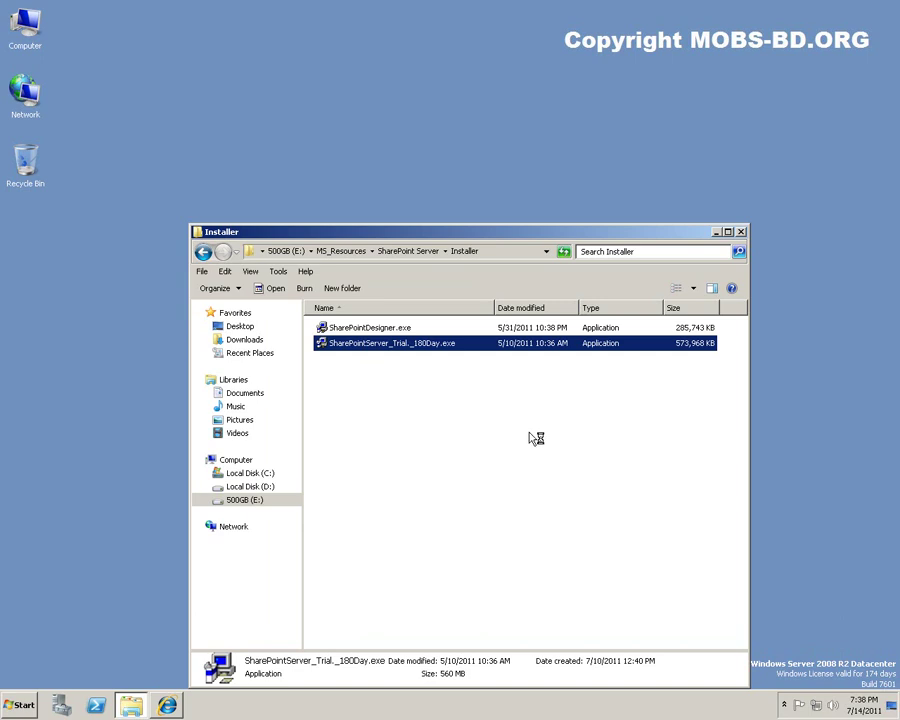
left_click(716, 233)
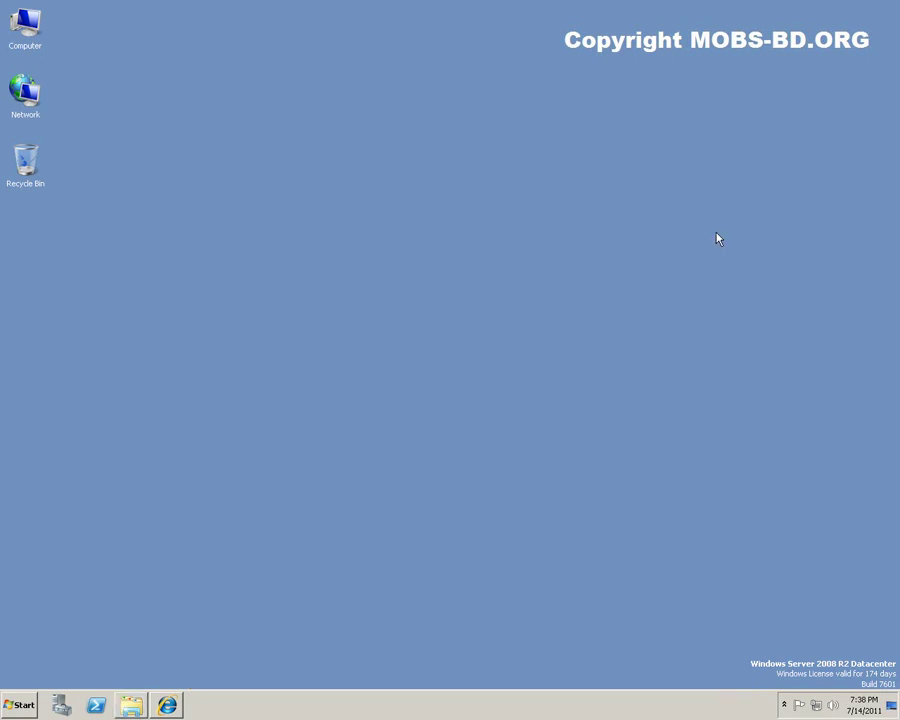
left_click(131, 705)
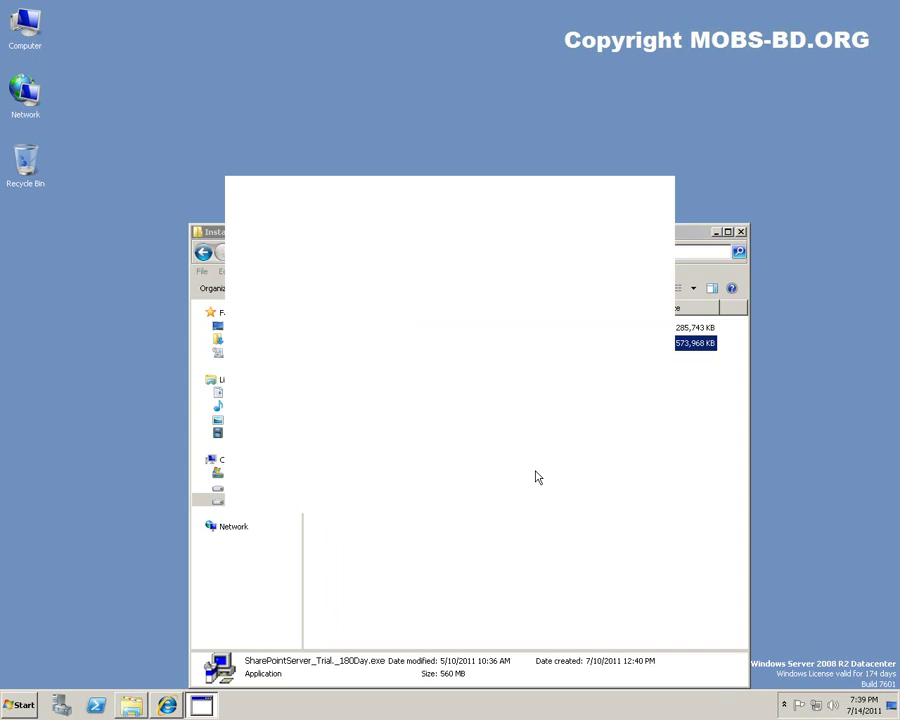
Choose 'Install software prerequisites' on the SharePoint Server 2010 start screen.
left_click(716, 234)
left_click(716, 234)
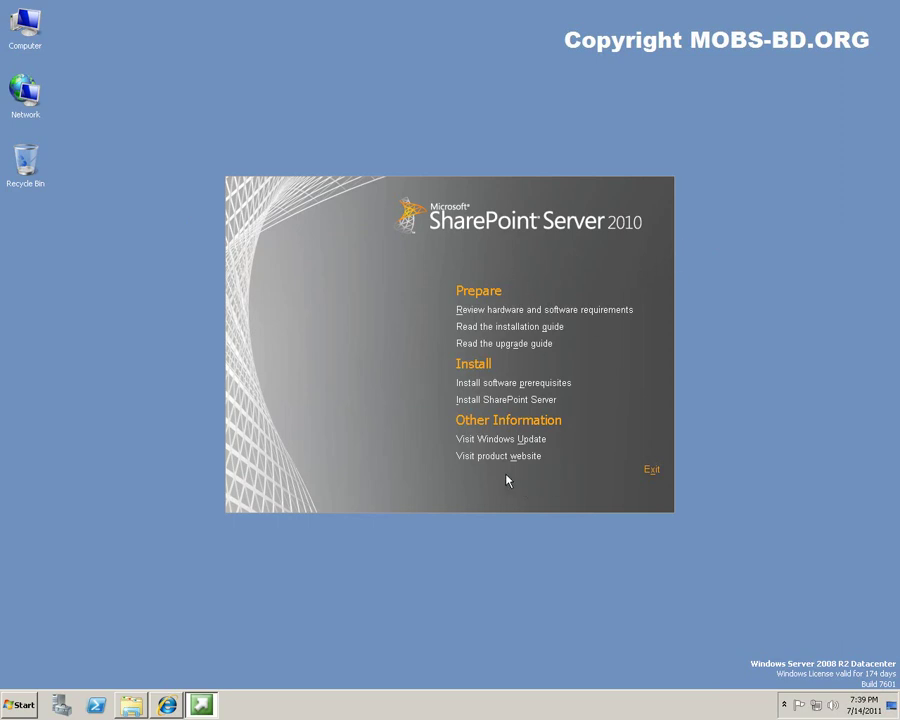
left_click(506, 386)
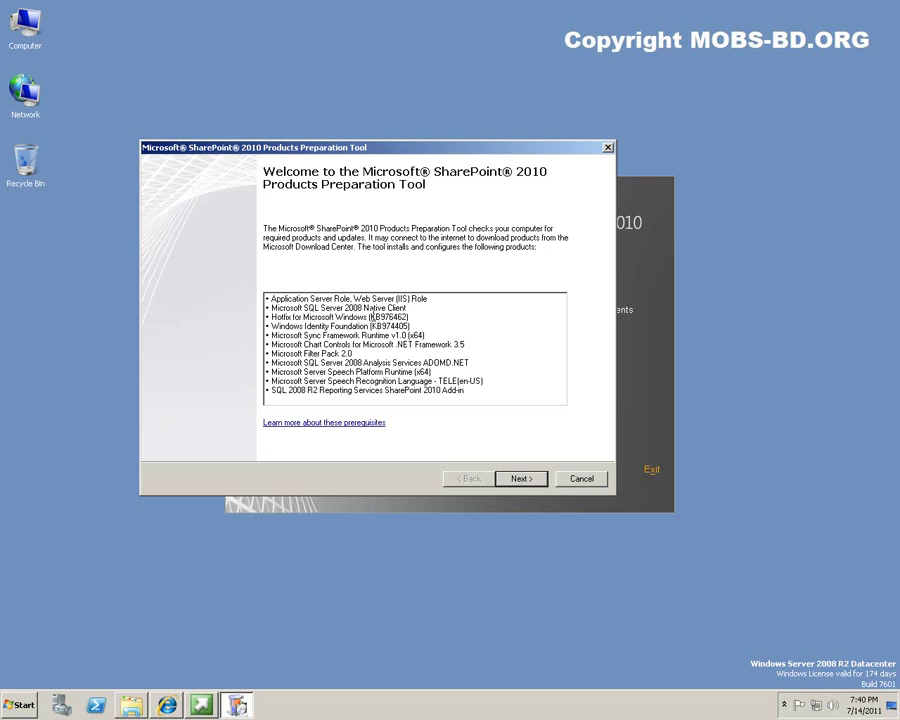
Point out the Hotfix, Windows Identity Foundation, ADOMD.NET and Speech Platform entries in the prerequisite list.
left_click_drag(369, 317, 407, 317)
left_click(409, 326)
left_click_drag(369, 326, 410, 326)
left_click(422, 332)
left_click_drag(423, 362, 469, 362)
left_click_drag(336, 372, 445, 374)
left_click(485, 390)
Accept the license terms and start installing the prerequisites.
left_click(522, 480)
left_click(218, 452)
left_click(521, 479)
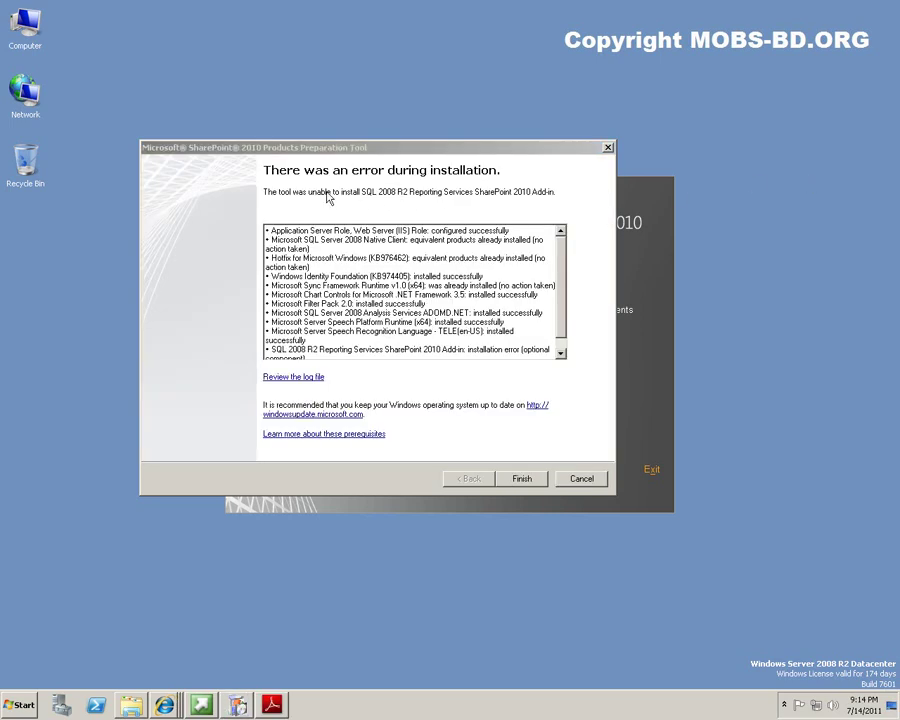
Review the prerequisite installation log file, then close it.
left_click(465, 186)
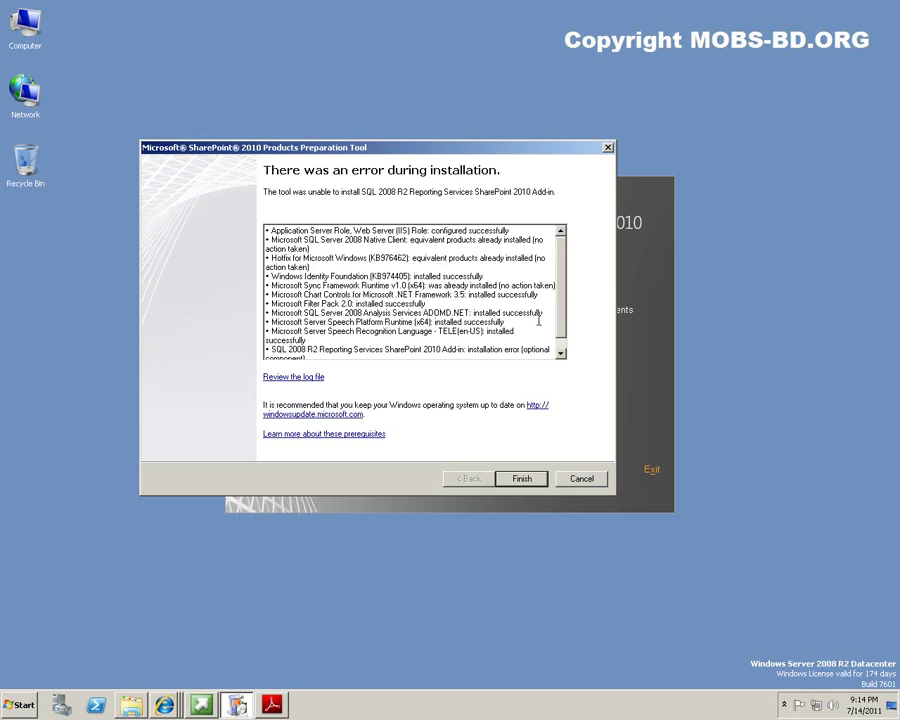
scroll(563, 287, "down", 1)
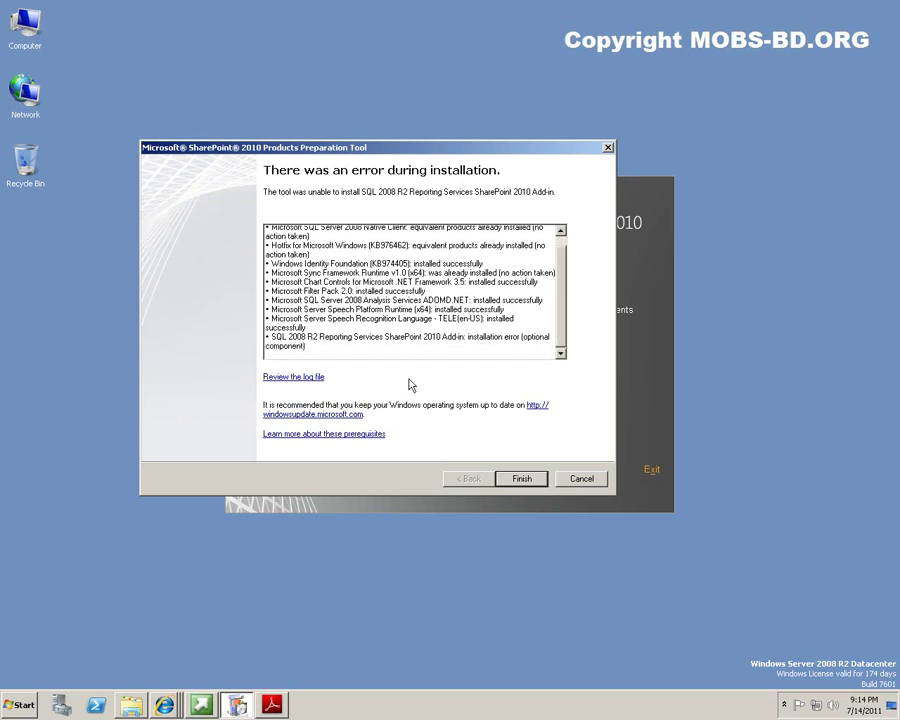
left_click(300, 377)
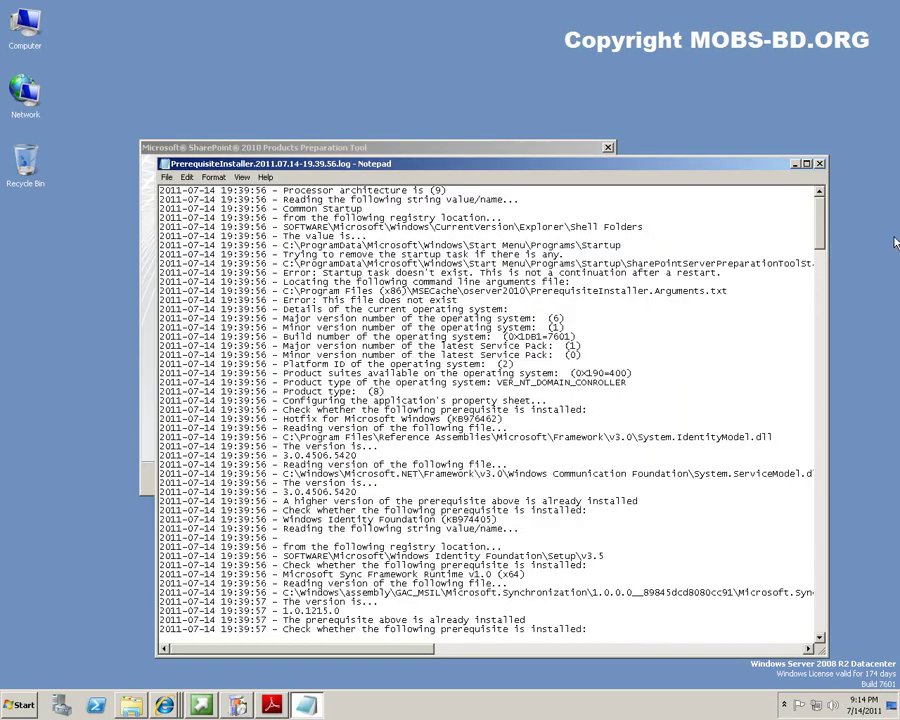
left_click_drag(818, 205, 822, 608)
left_click(819, 164)
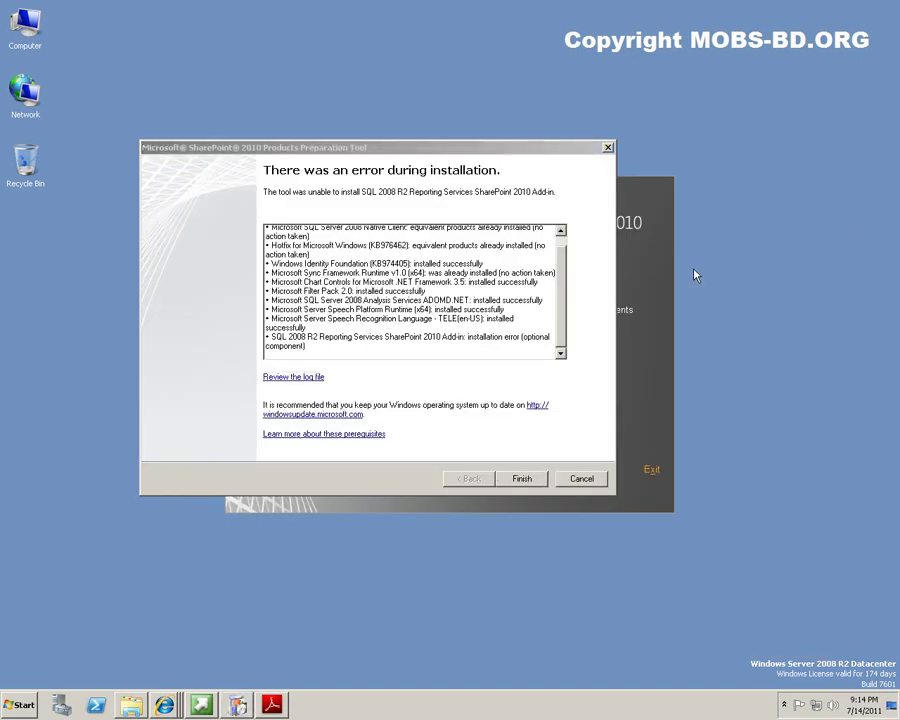
scroll(457, 231, "up", 1)
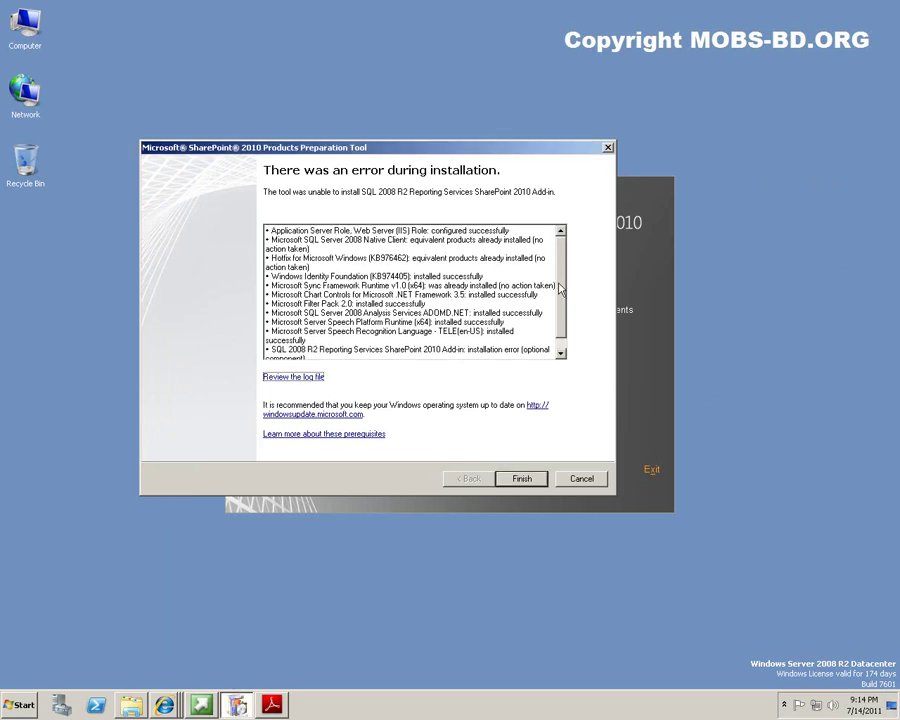
Note the Reporting Services error and select the whole results text to copy it.
left_click(457, 231)
left_click(543, 295)
scroll(509, 340, "down", 1)
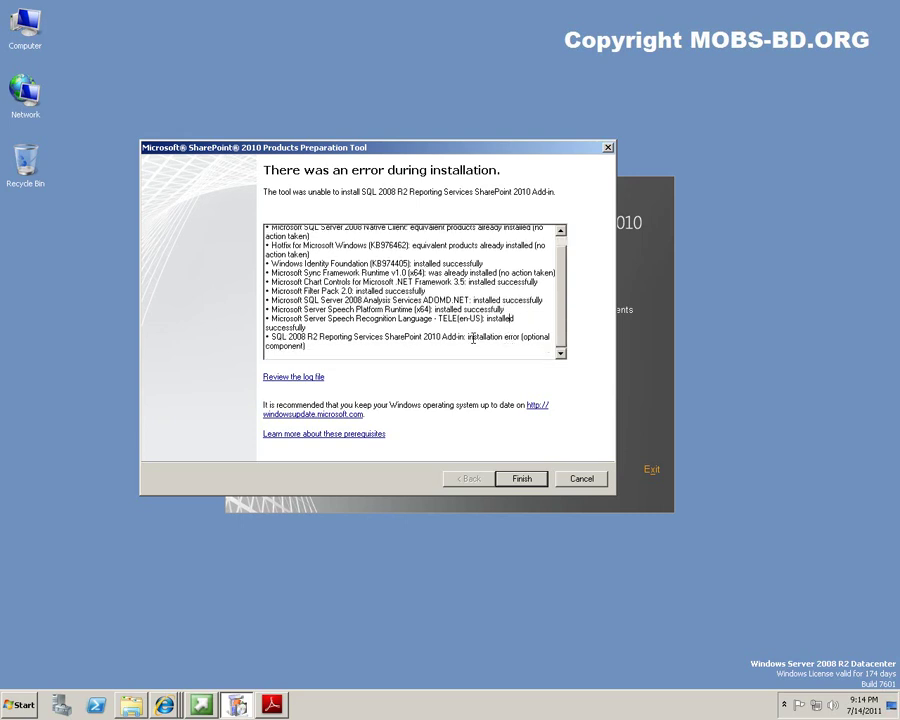
left_click_drag(468, 340, 549, 352)
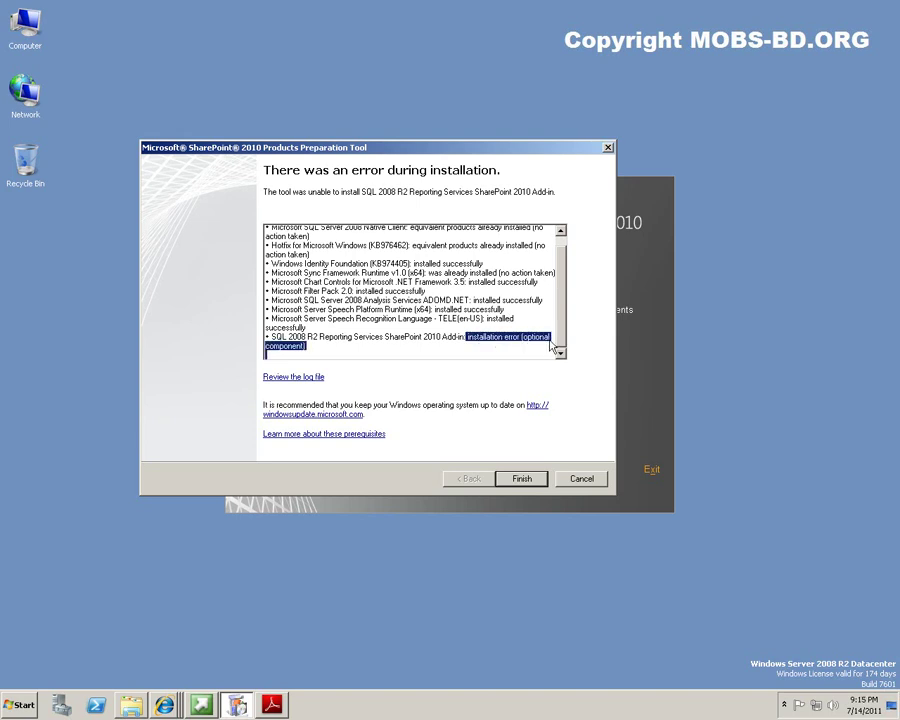
left_click(430, 338)
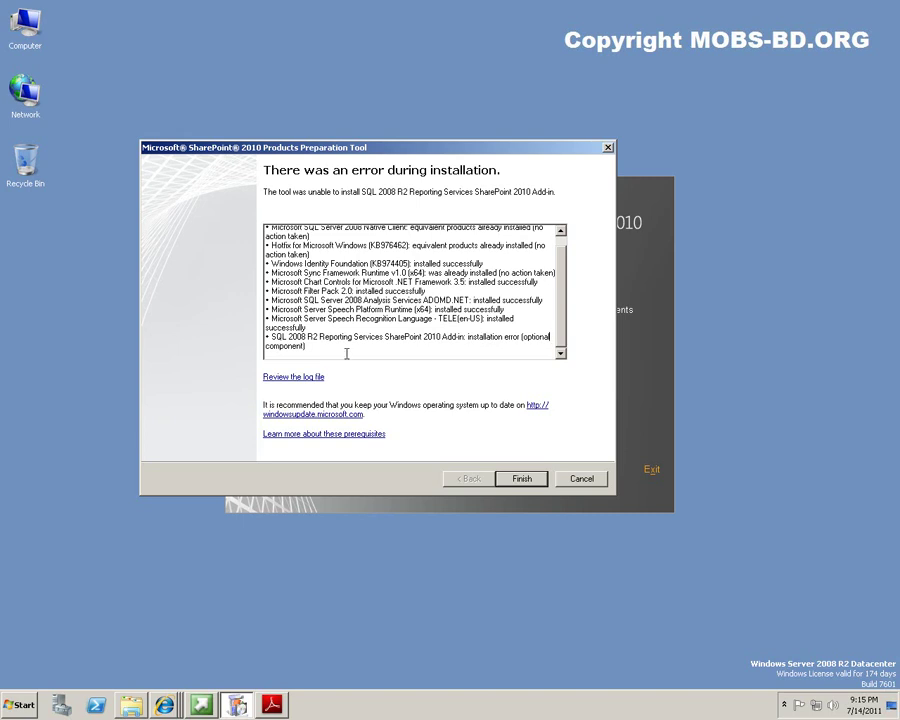
left_click_drag(265, 346, 240, 180)
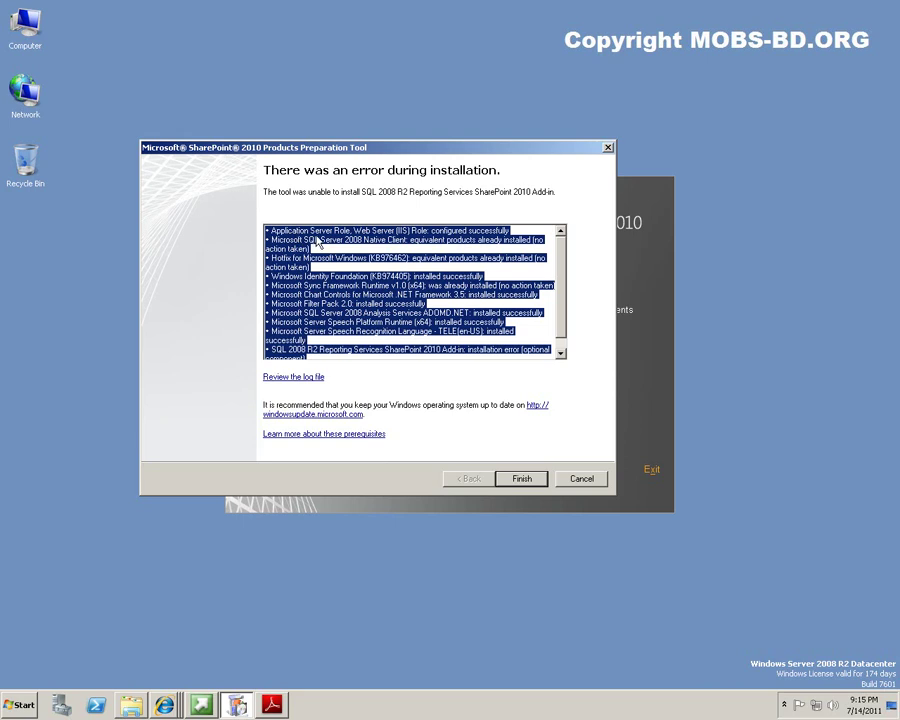
Paste the install results into a new Rich Text Document created on the desktop.
right_click(41, 263)
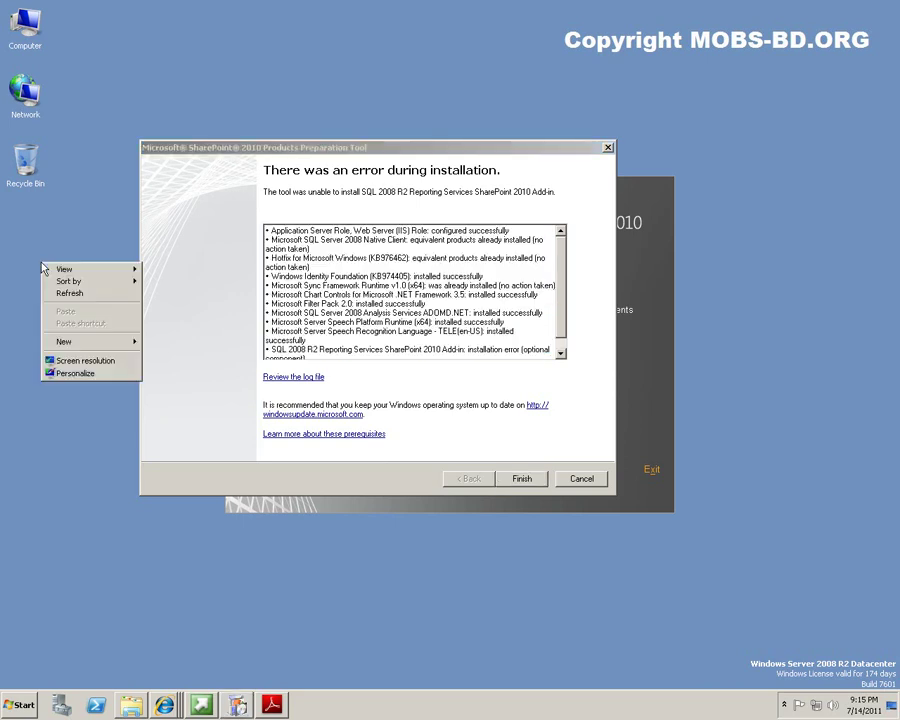
mouse_move(90, 342)
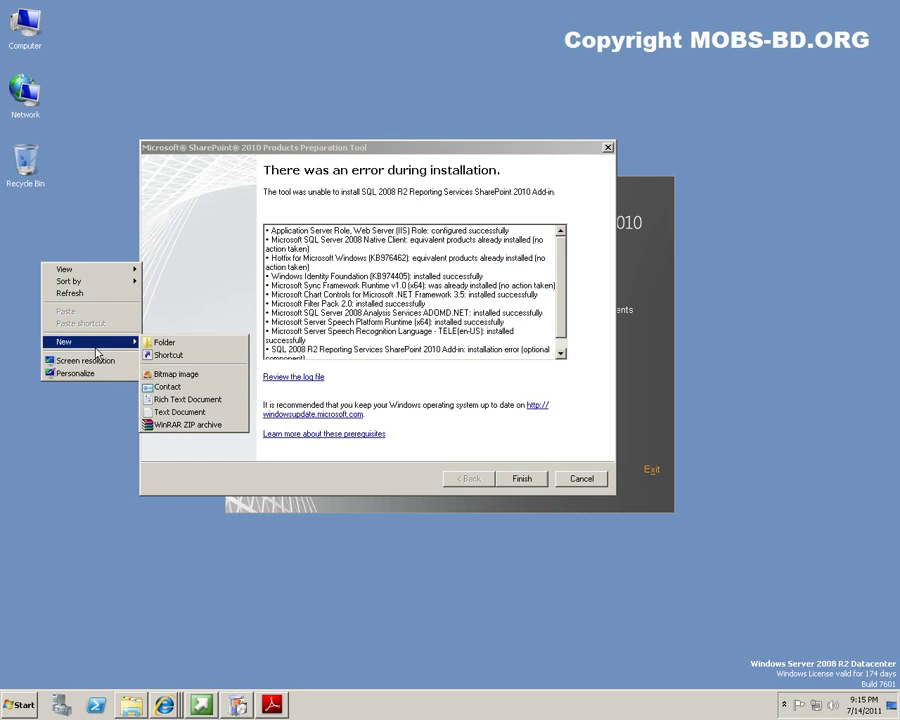
left_click(193, 398)
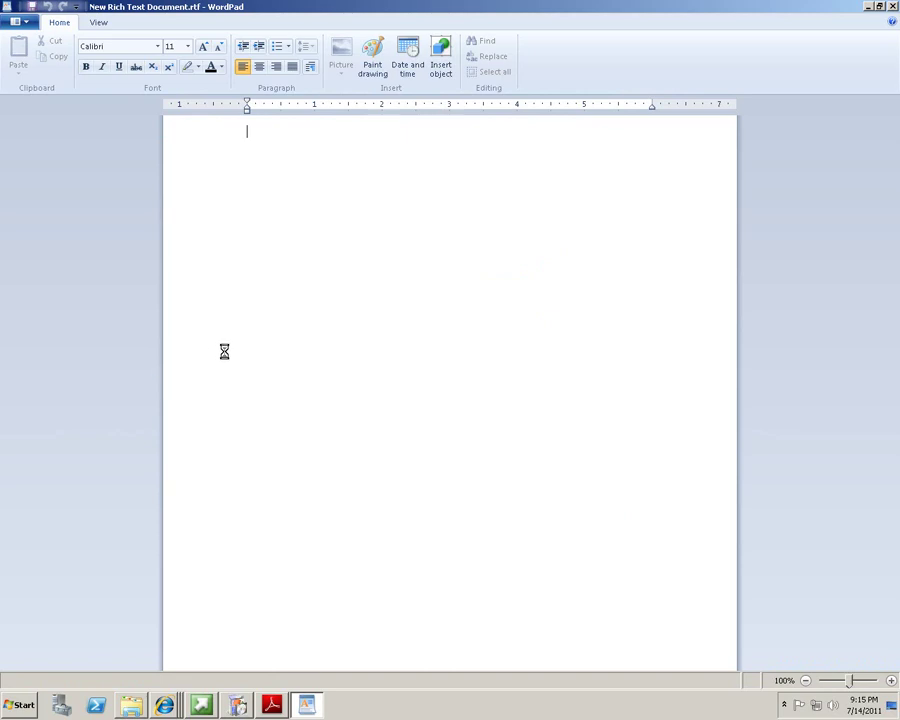
right_click(230, 358)
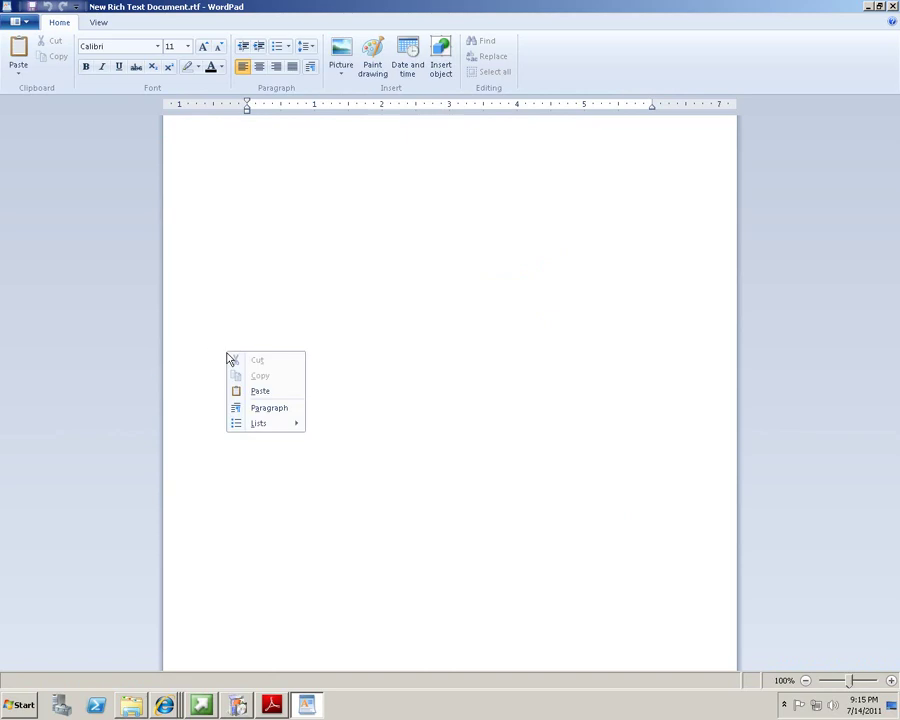
left_click(260, 391)
Close WordPad and finish the Preparation Tool.
left_click(893, 7)
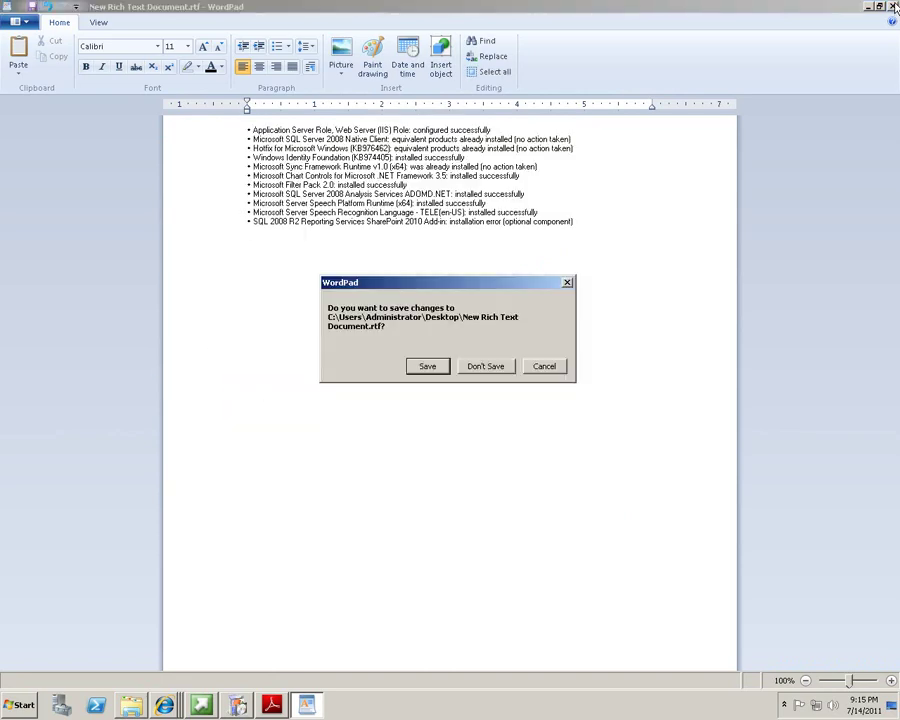
left_click(514, 364)
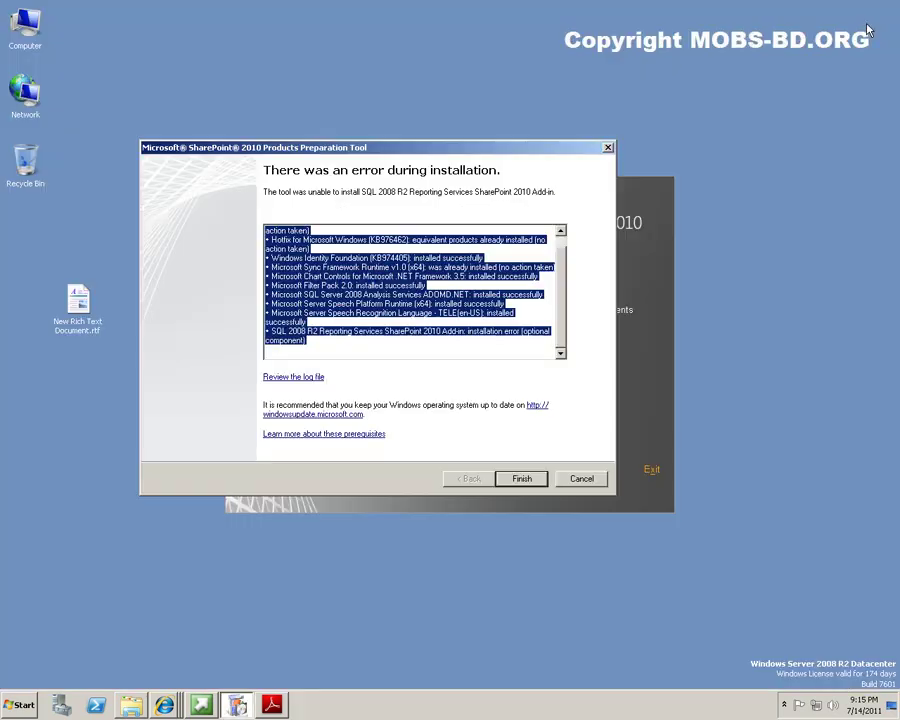
left_click(498, 344)
left_click(524, 483)
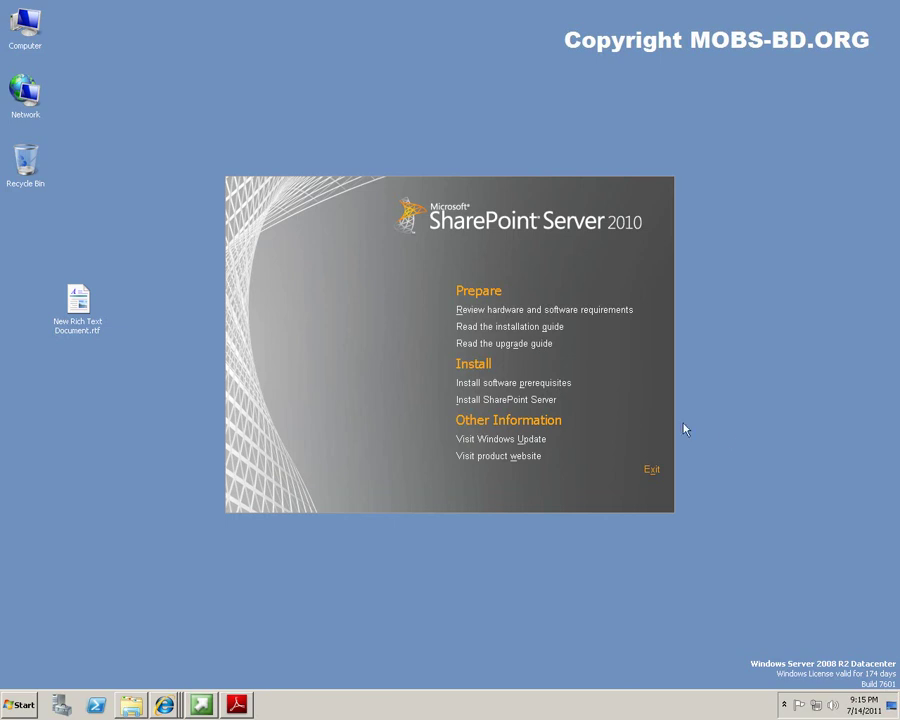
Start Install SharePoint Server, accept the license terms, and keep the default C:\Program Files\Microsoft Office Servers path.
left_click(512, 402)
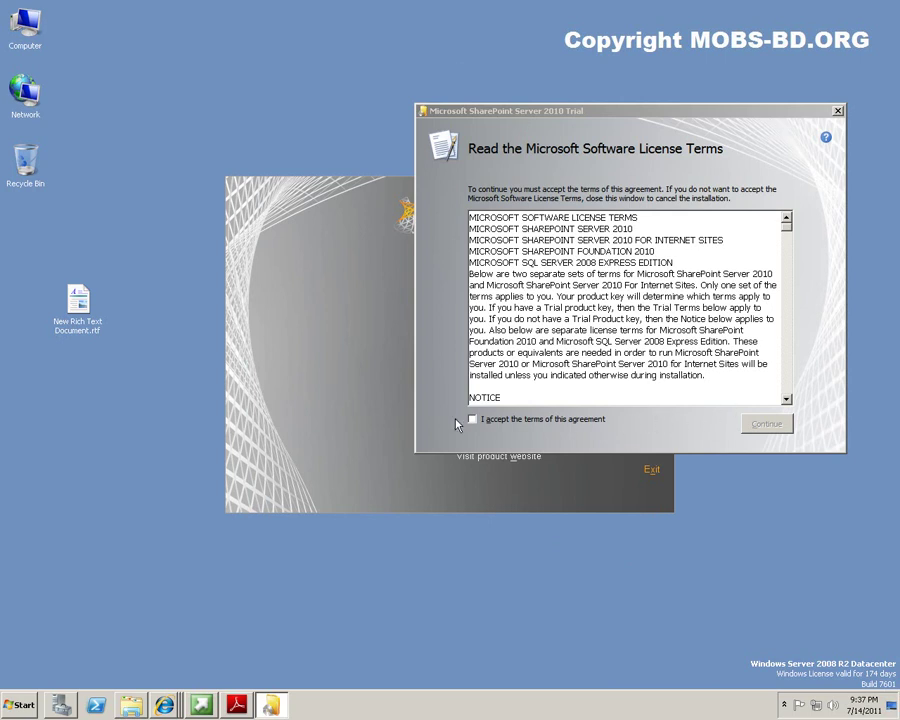
left_click(484, 420)
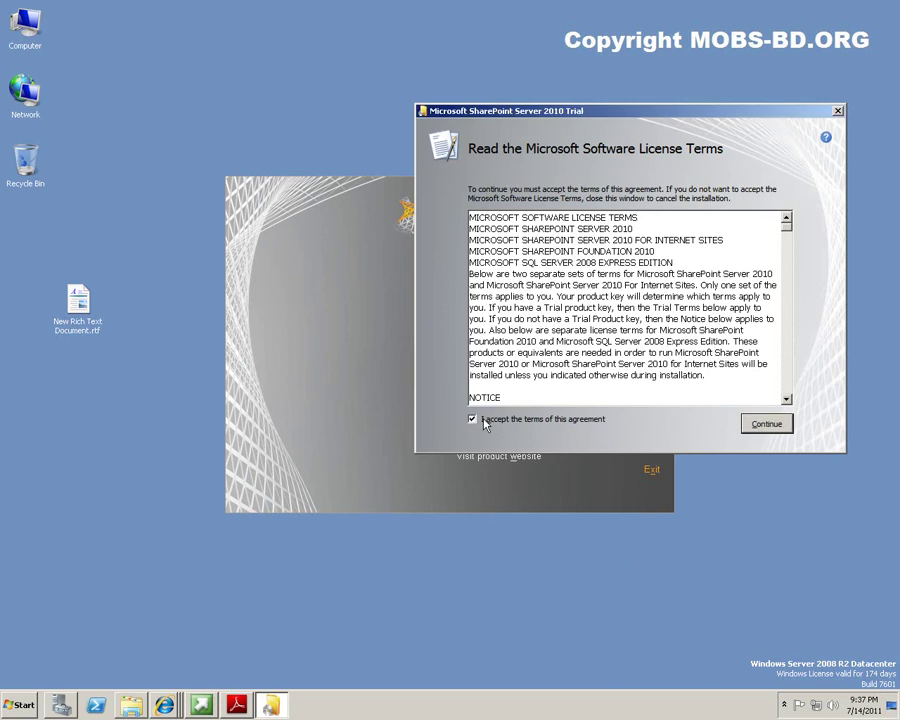
left_click(772, 426)
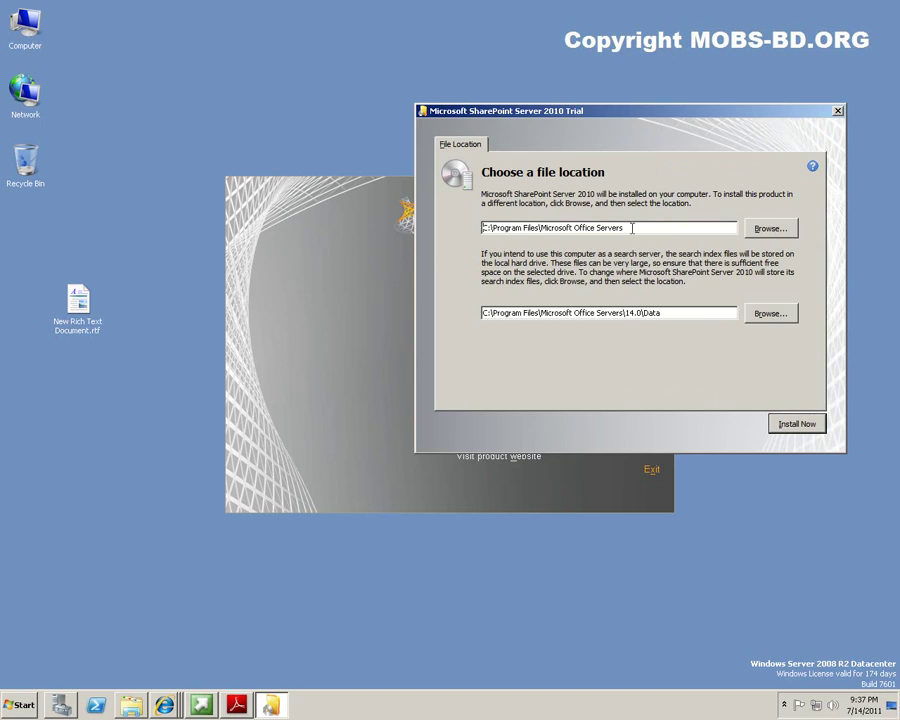
left_click_drag(632, 228, 458, 226)
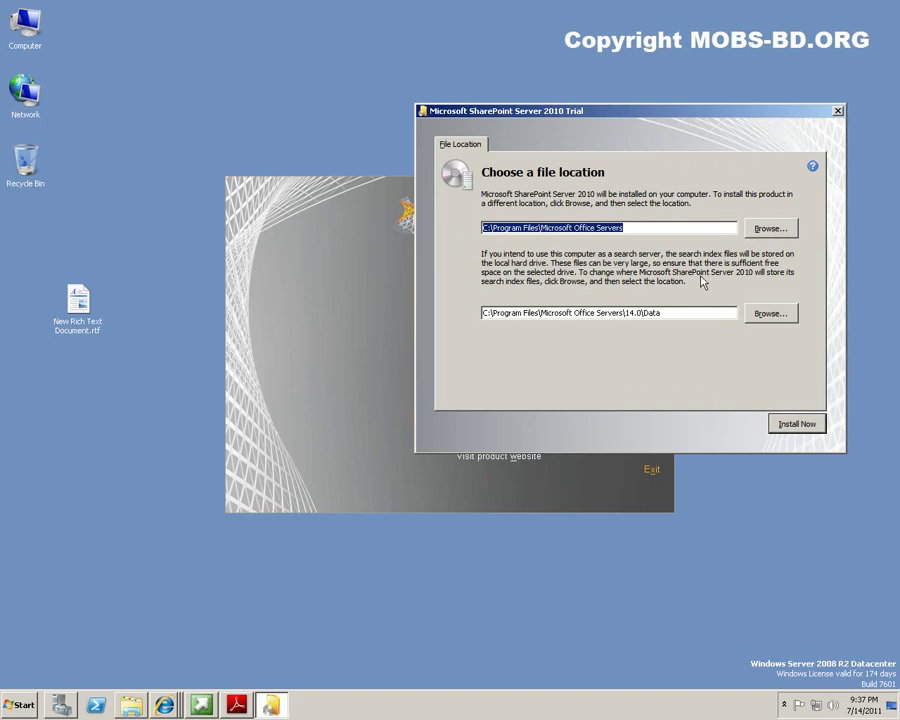
left_click(484, 228)
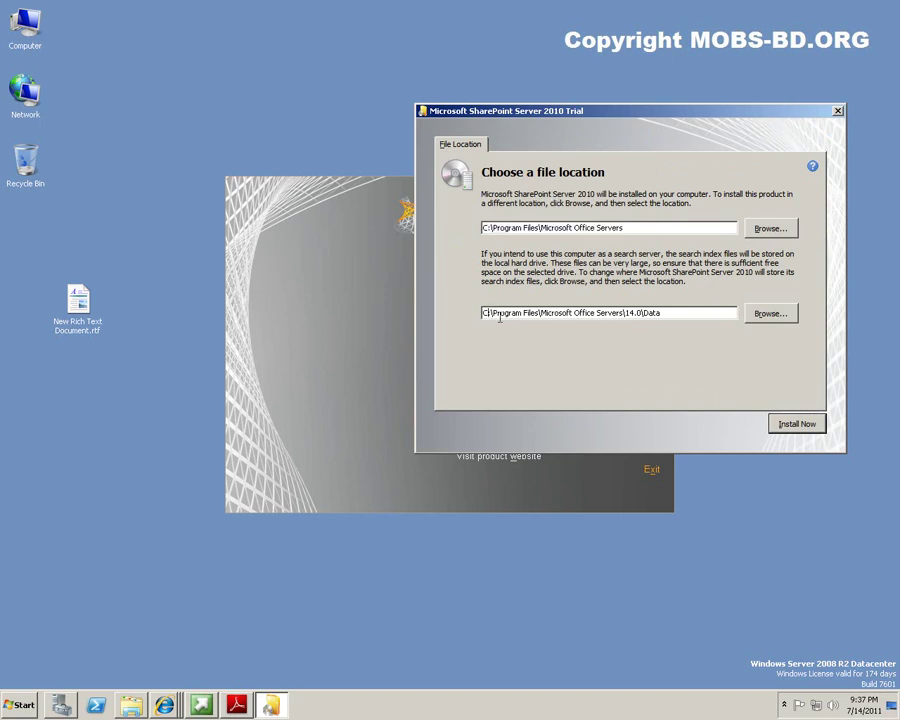
Install Now with the default file locations and watch the installation progress.
left_click(796, 424)
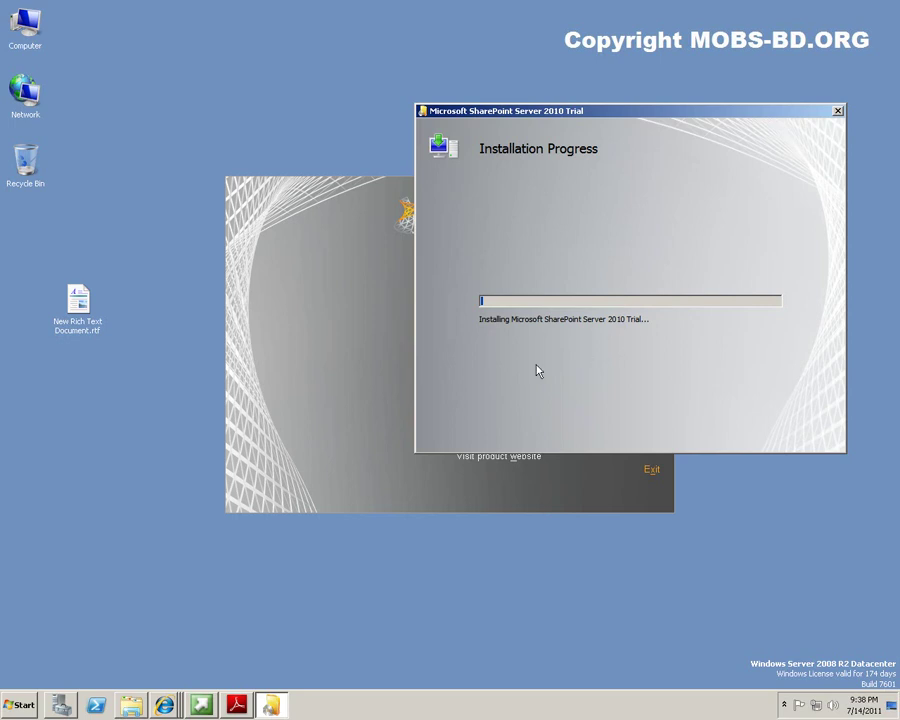
left_click(20, 705)
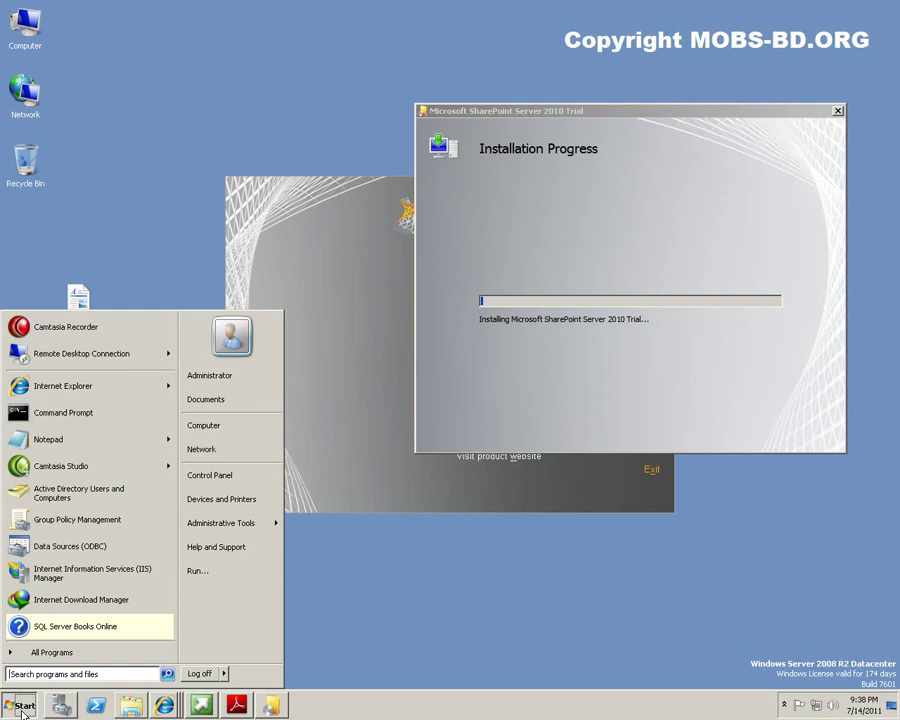
left_click(20, 705)
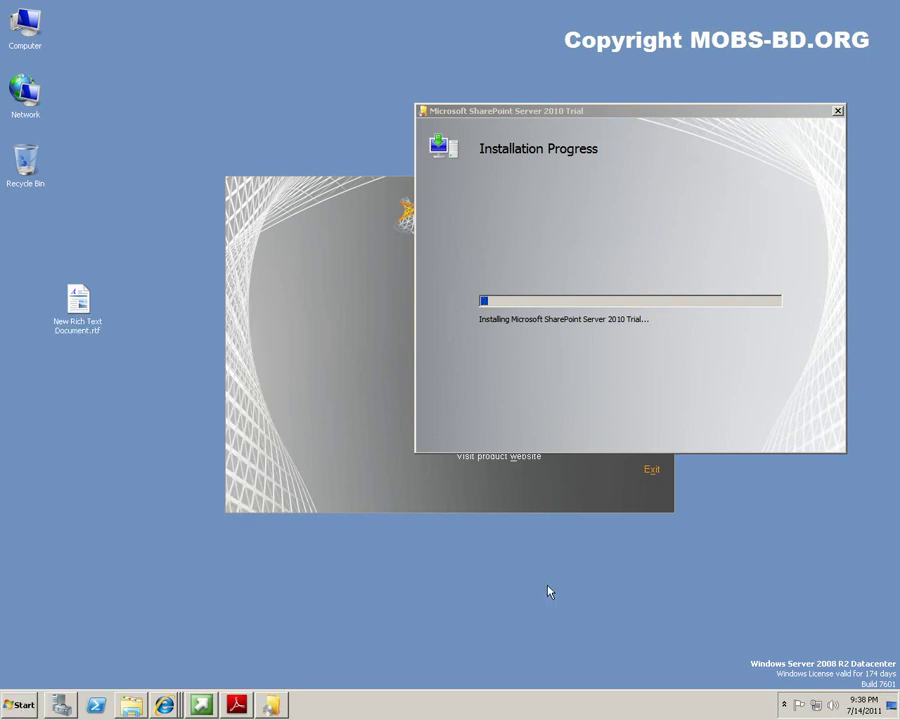
left_click(655, 264)
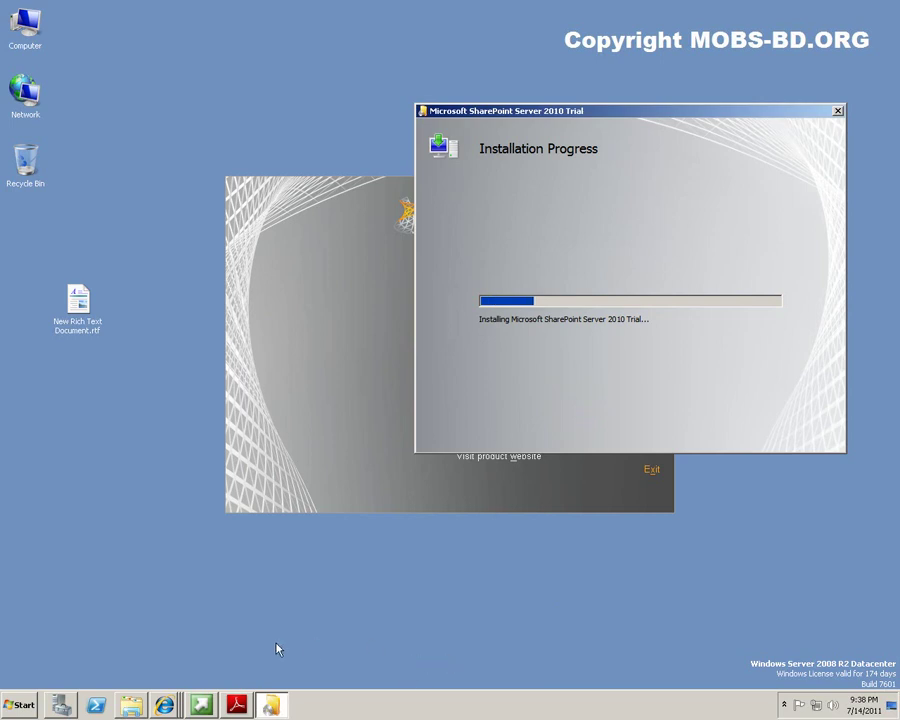
Read through the SharePoint 2010 deployment guide page in Internet Explorer.
mouse_move(164, 705)
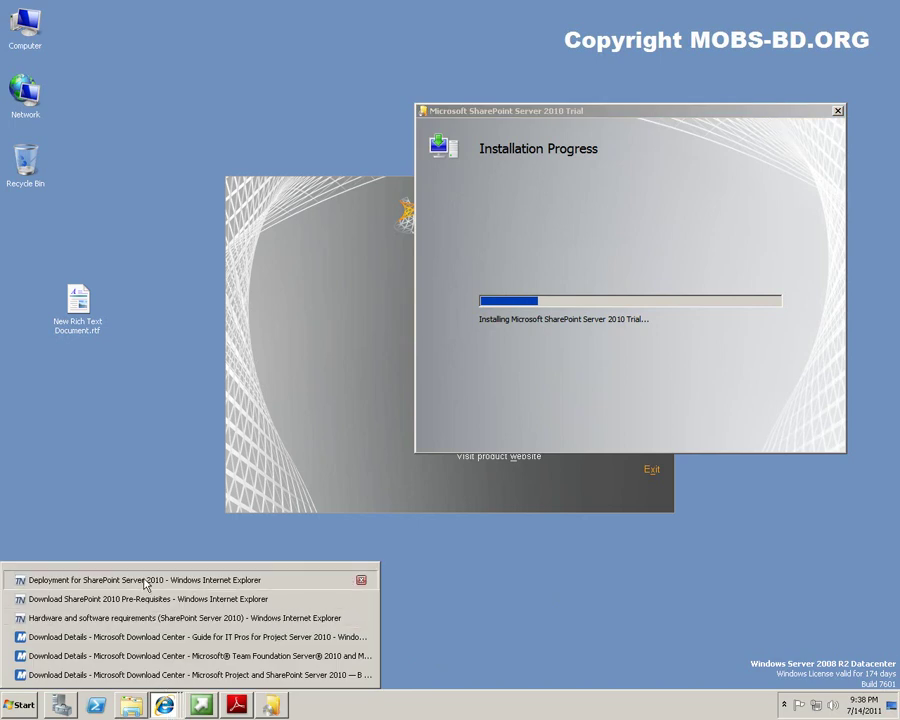
left_click(147, 580)
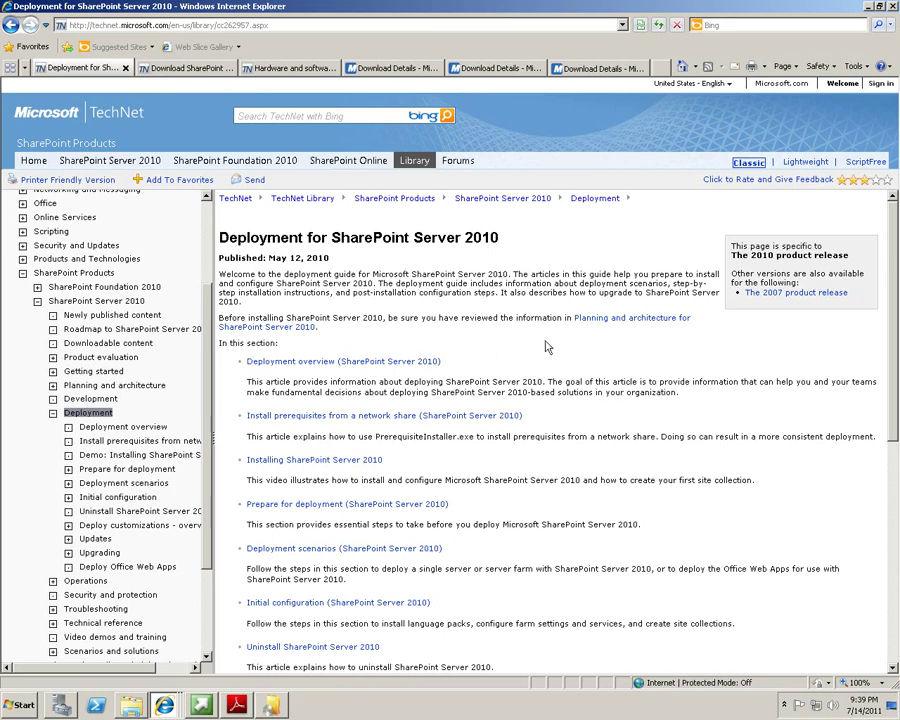
scroll(529, 313, "down", 5)
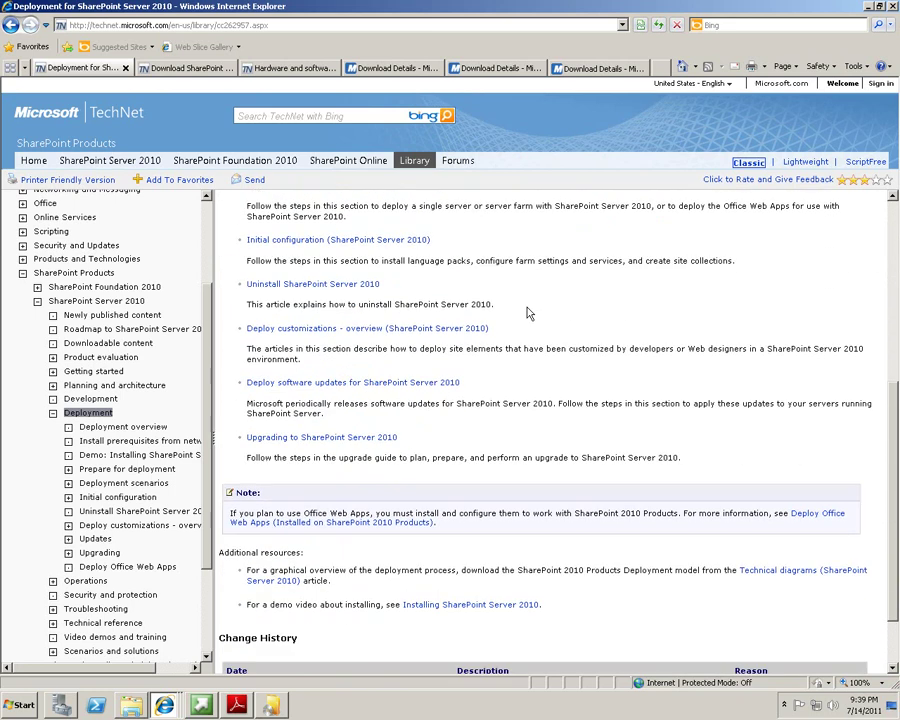
scroll(529, 313, "up", 7)
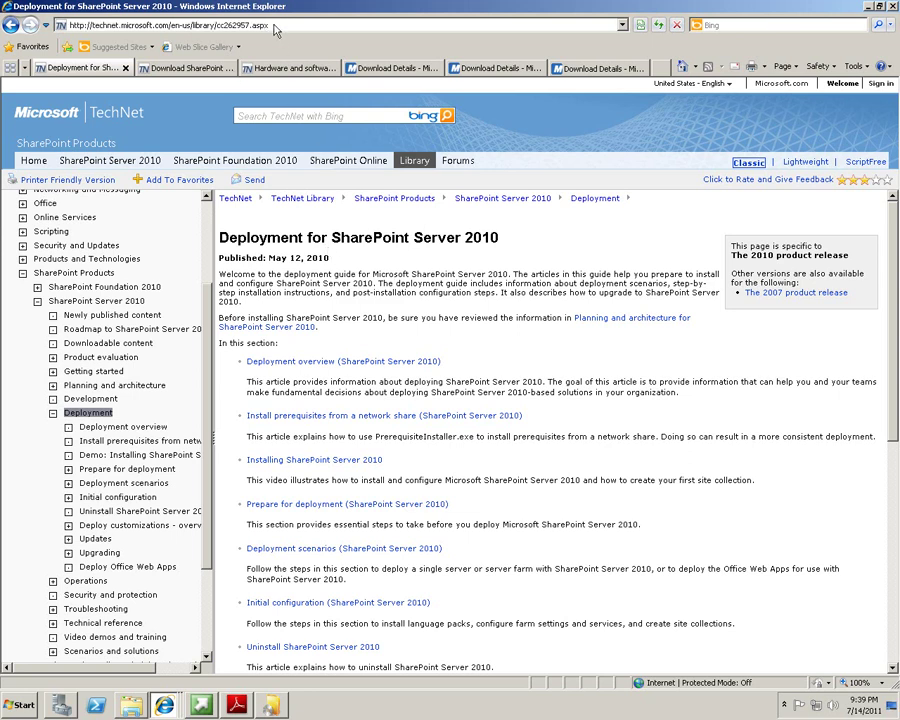
left_click(201, 20)
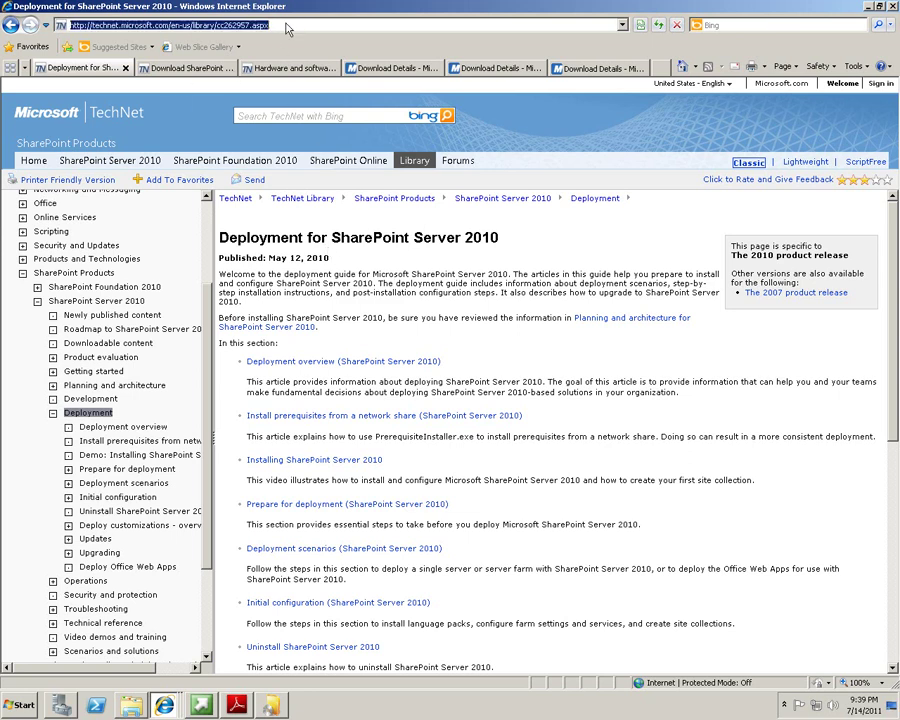
Browse the Download SharePoint 2010 Pre-Requisites page.
left_click(185, 67)
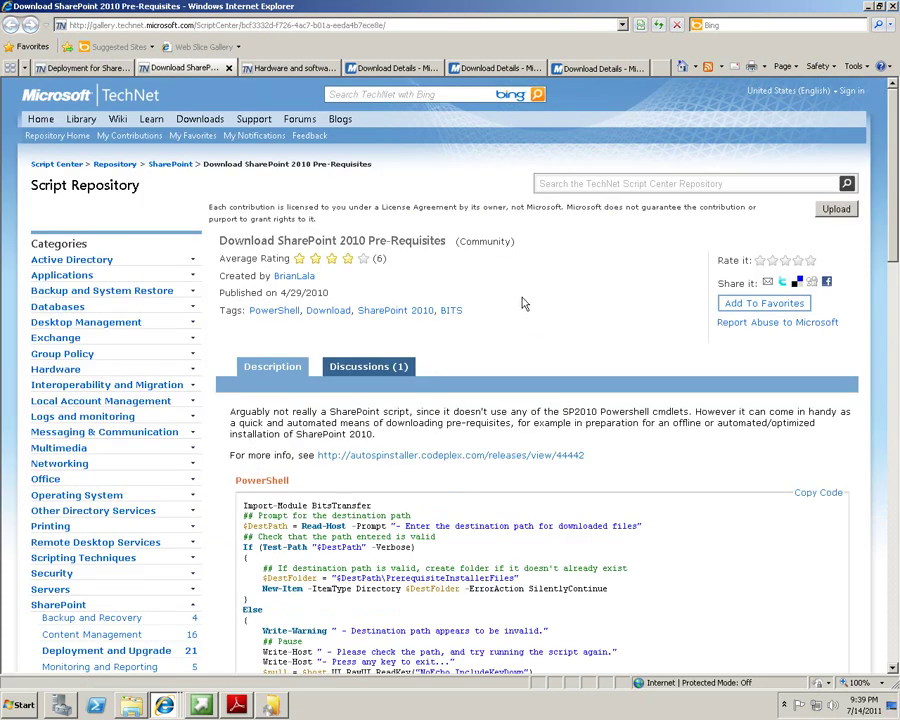
scroll(865, 428, "down", 10)
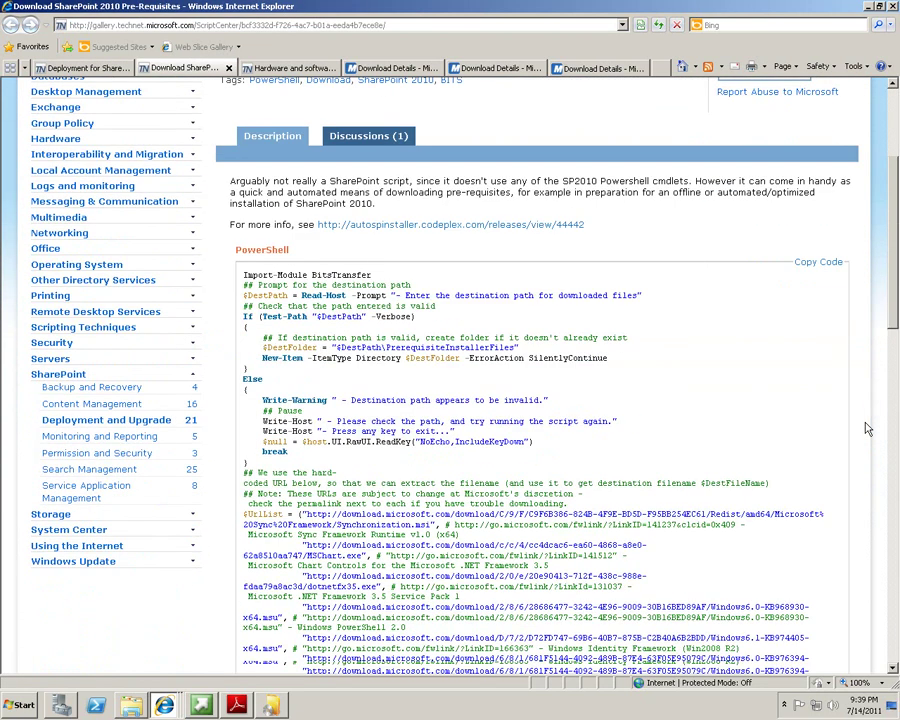
scroll(867, 428, "down", 4)
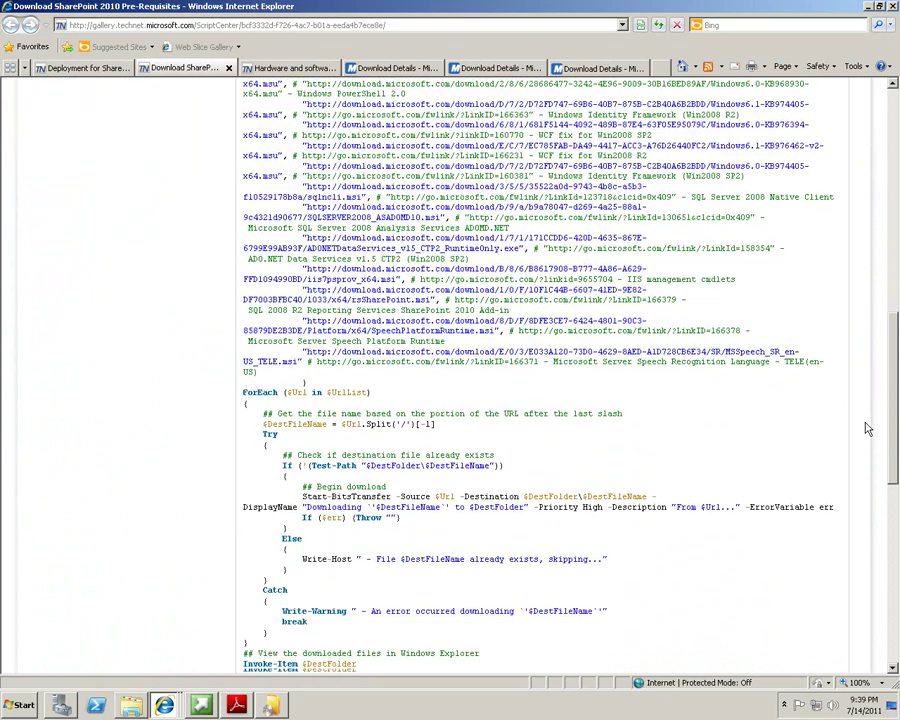
scroll(867, 428, "up", 7)
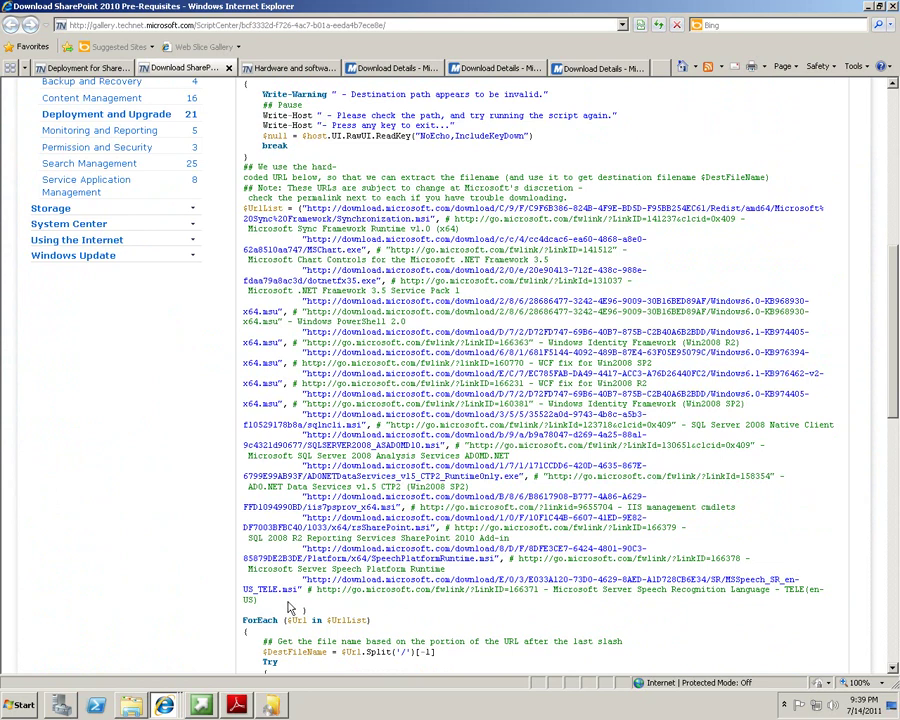
scroll(440, 400, "up", 5)
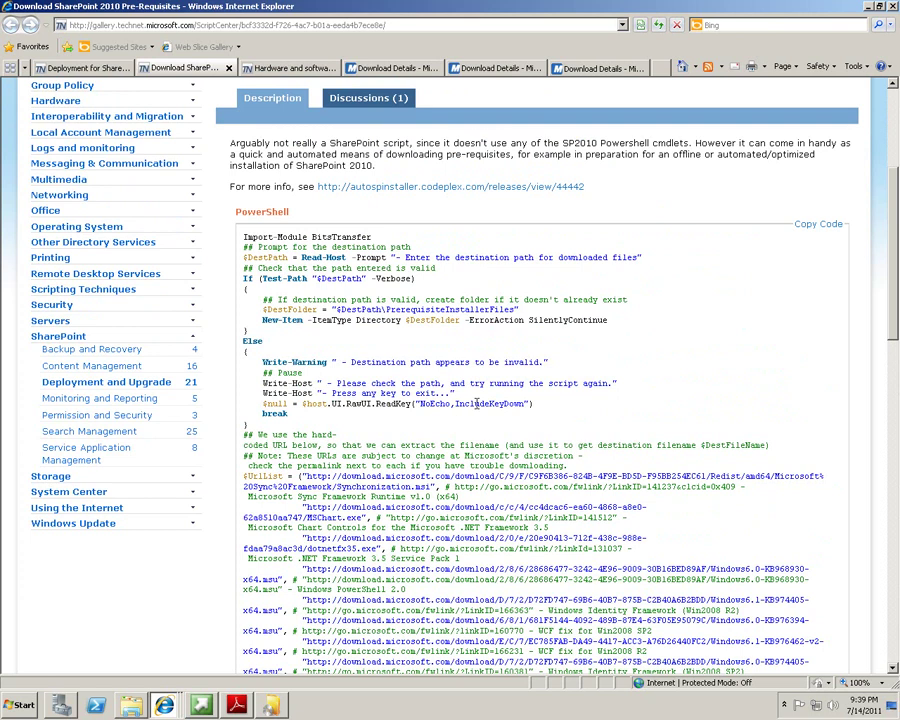
scroll(460, 400, "up", 2)
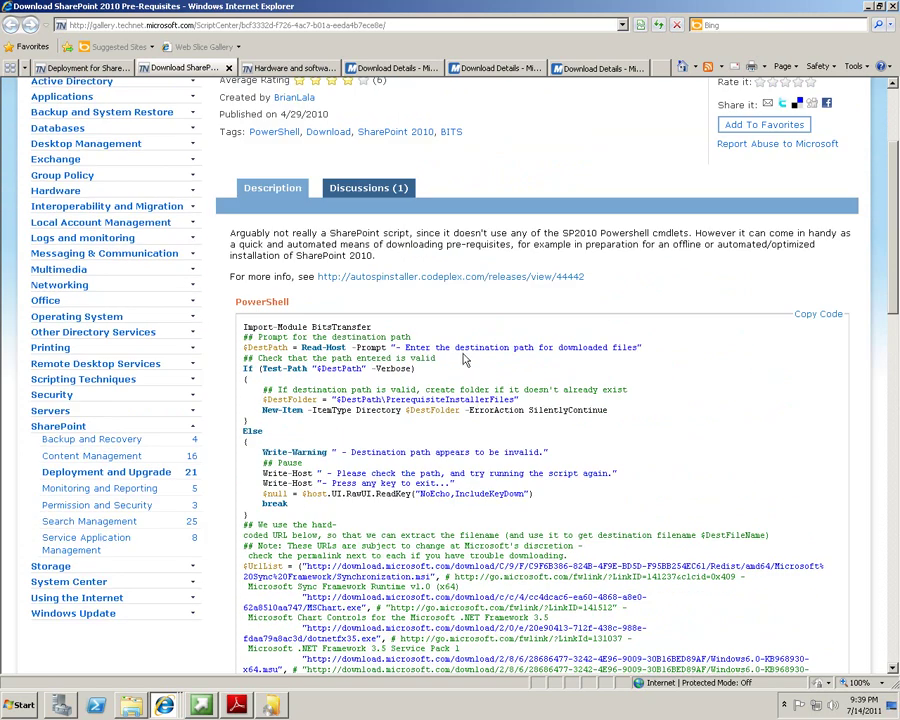
scroll(306, 236, "up", 3)
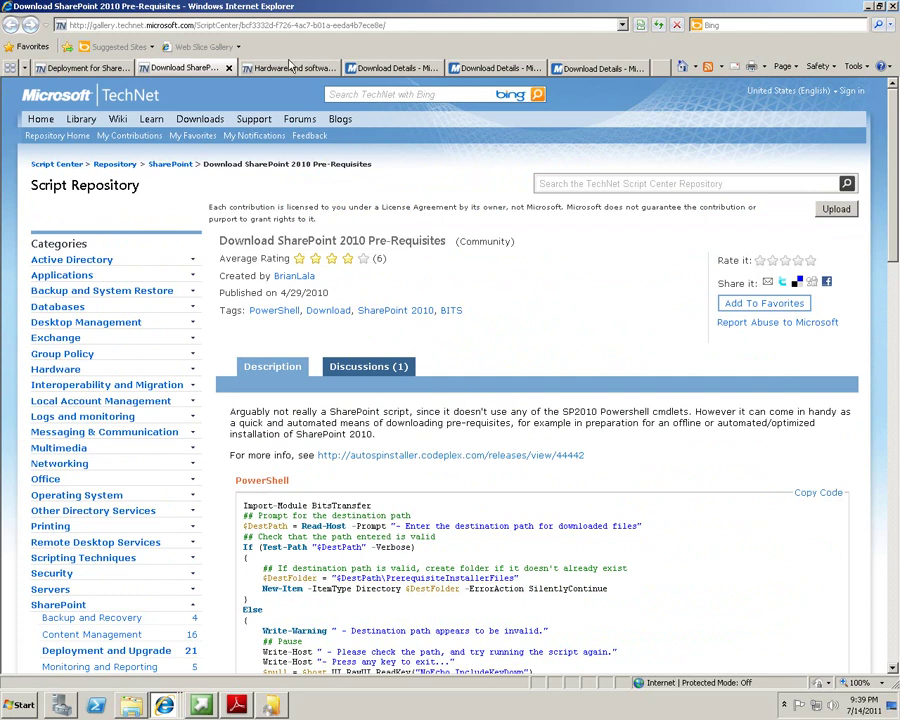
Review the hardware and software requirements prerequisites list, then go to the Project Server 2010 IT Pros guide.
left_click(258, 68)
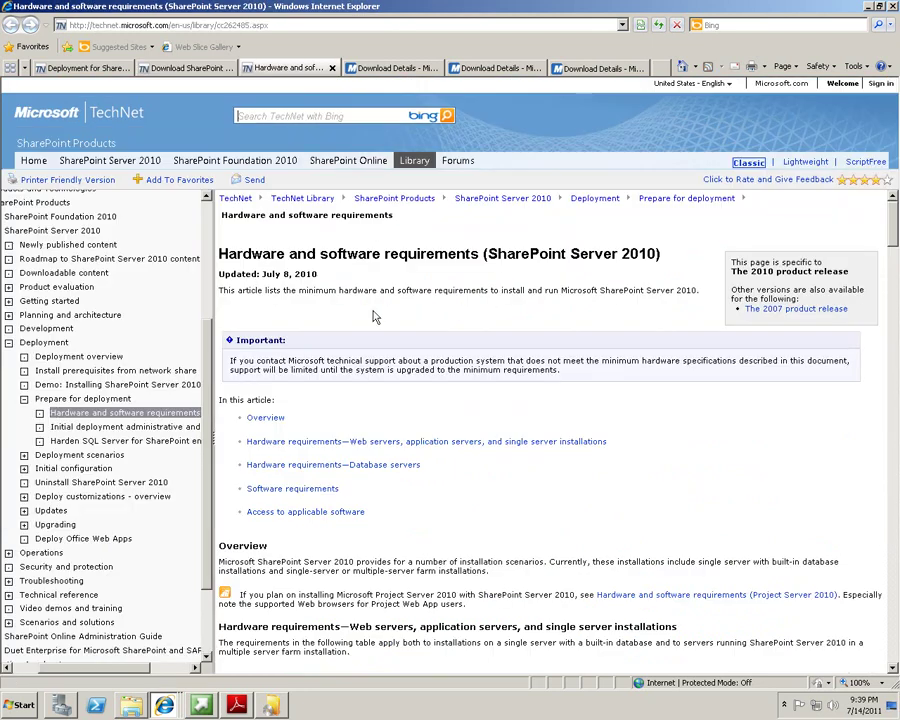
scroll(400, 310, "down", 4)
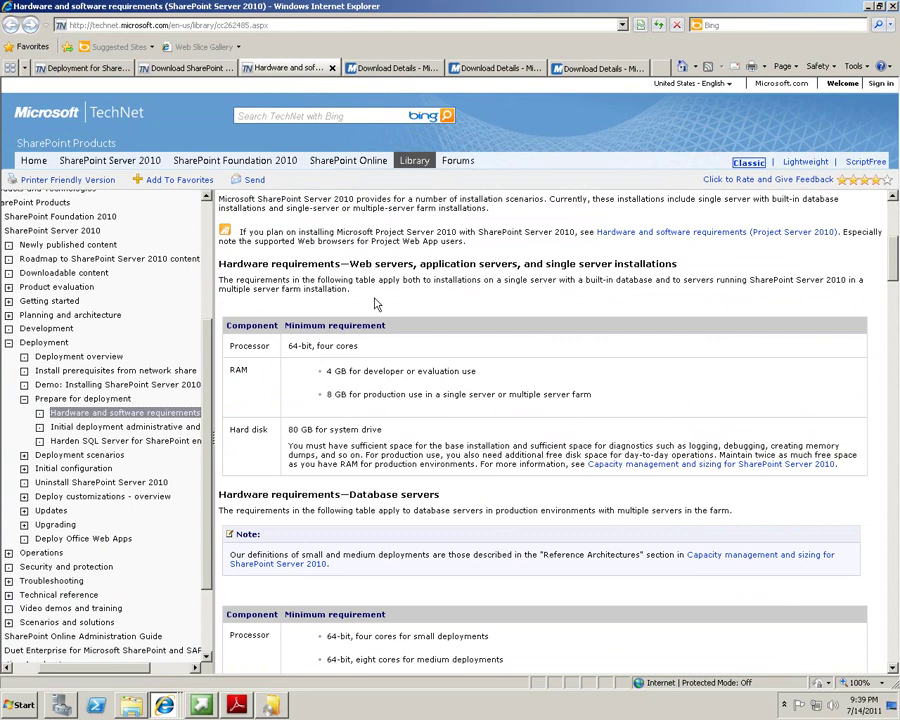
scroll(377, 303, "down", 7)
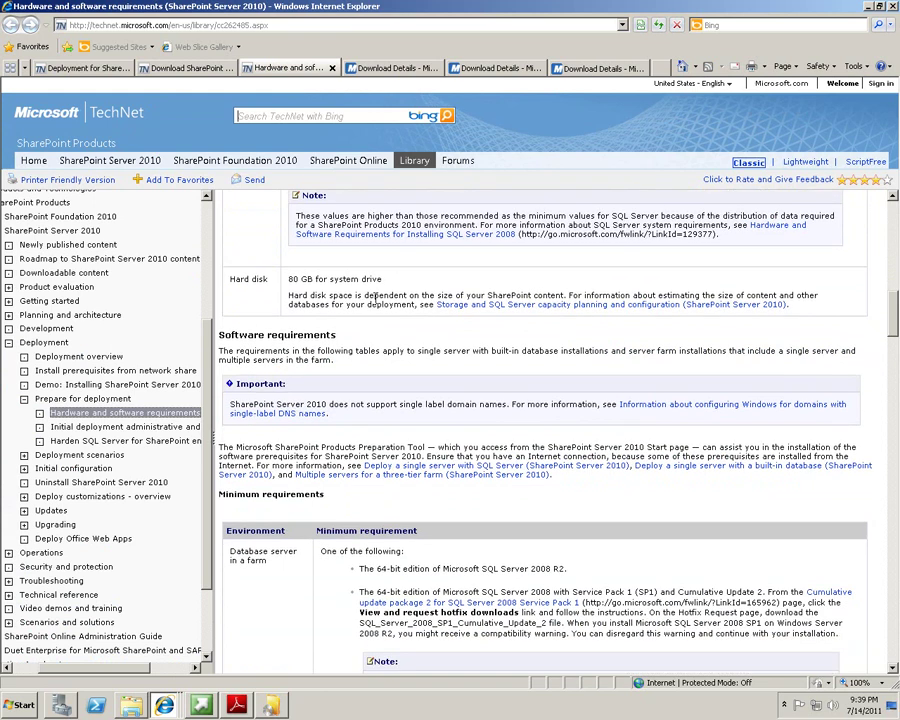
scroll(375, 297, "down", 4)
scroll(372, 297, "down", 6)
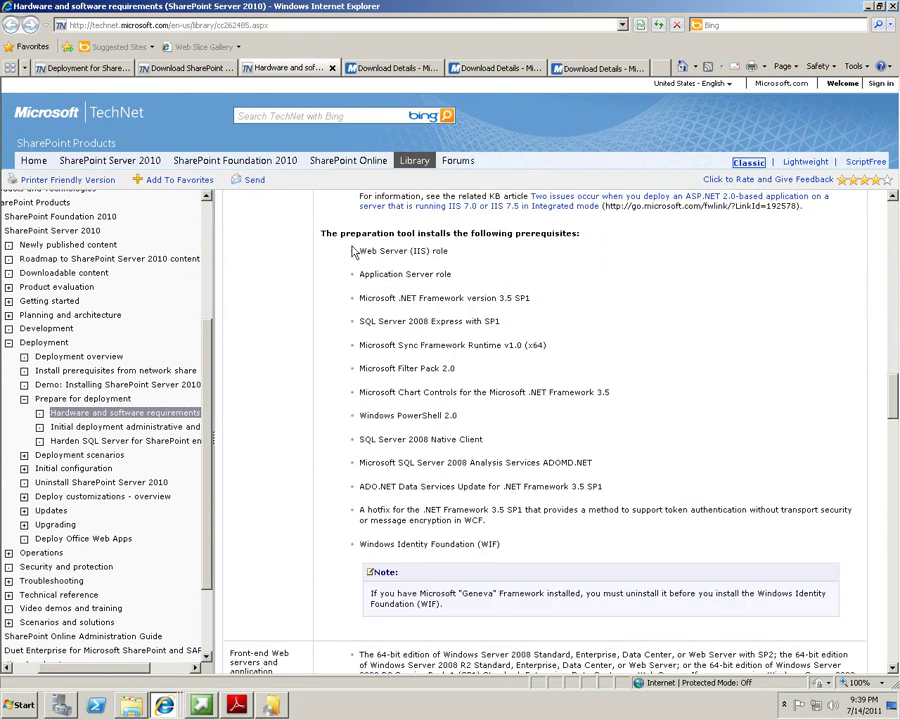
left_click_drag(318, 234, 622, 542)
left_click(400, 515)
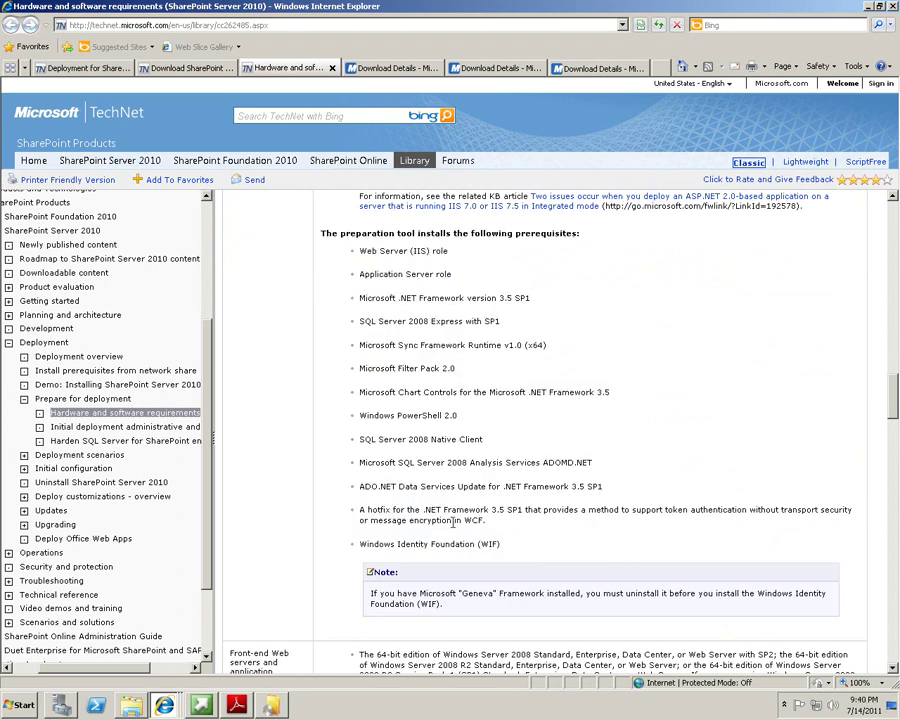
double_click(420, 439)
left_click_drag(425, 440, 452, 413)
left_click(452, 413)
scroll(452, 413, "up", 20)
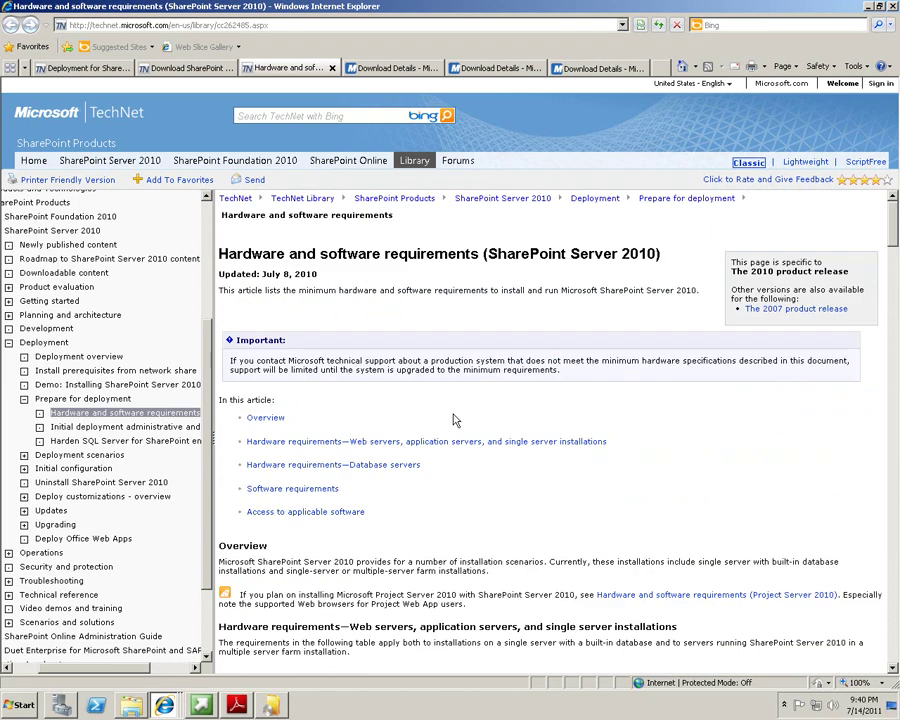
left_click(393, 69)
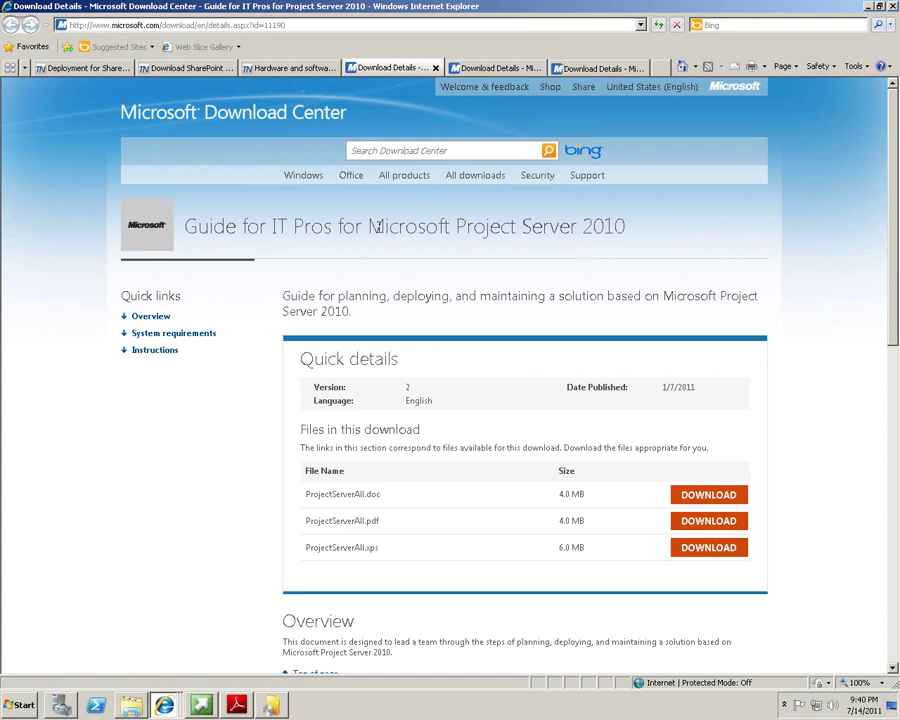
Look over the Project Server 2010 guide and the Team Foundation–Project Server integration page.
left_click_drag(367, 227, 646, 227)
left_click(646, 231)
left_click(495, 68)
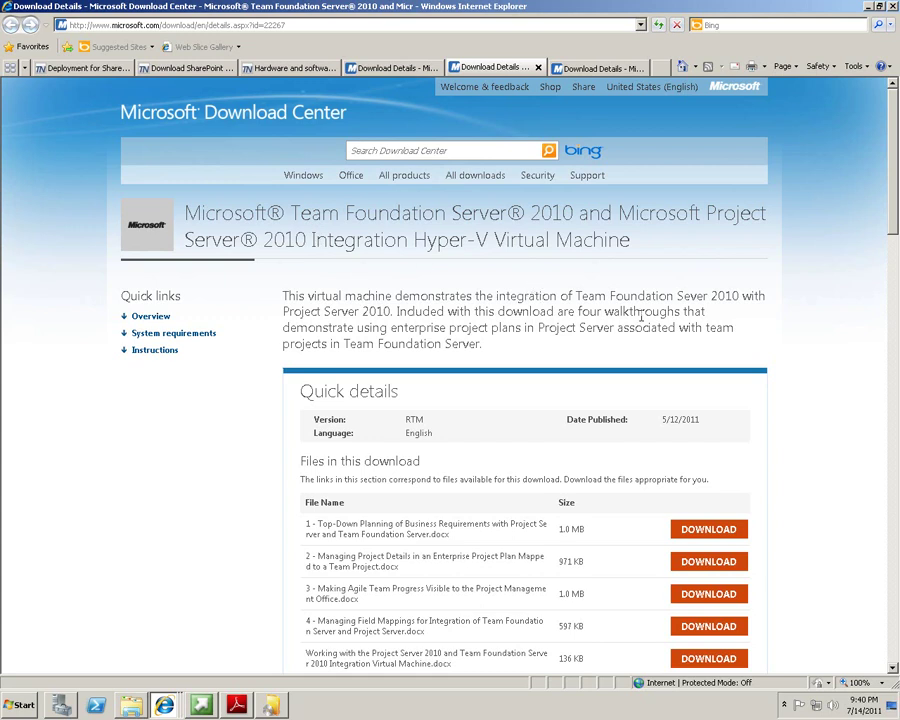
scroll(546, 318, "down", 5)
scroll(545, 318, "up", 5)
Scroll through the Microsoft Project and SharePoint Server 2010 Better Together page.
left_click(603, 70)
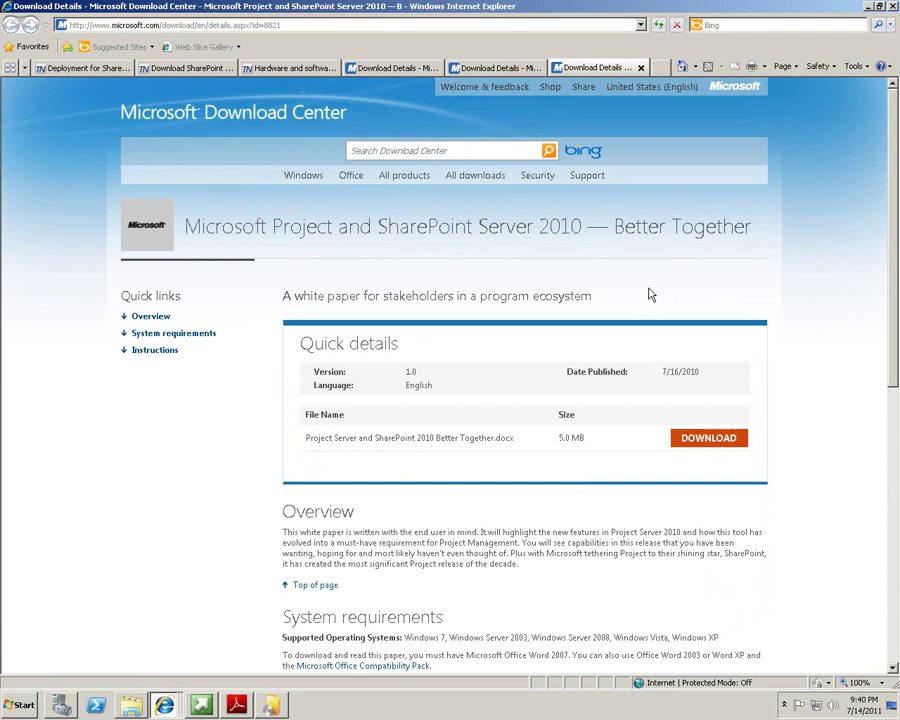
scroll(633, 300, "down", 1)
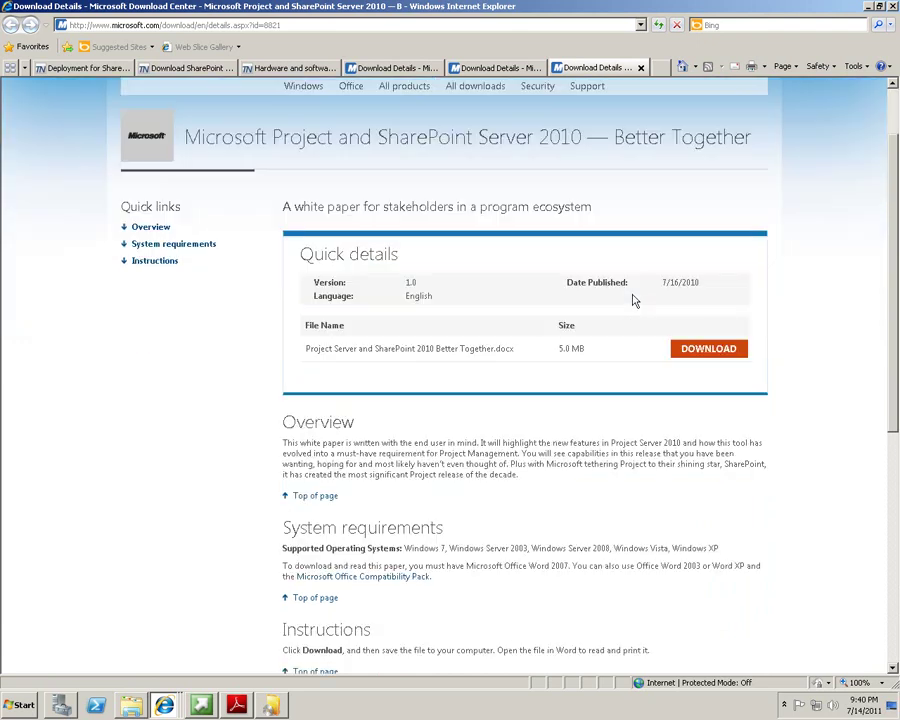
scroll(633, 300, "down", 5)
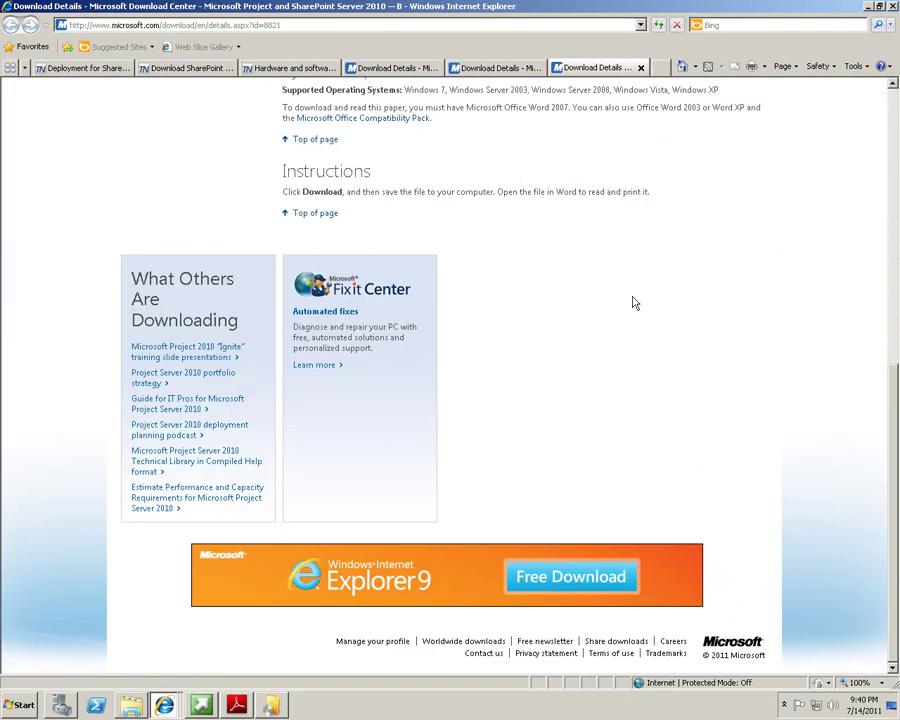
scroll(630, 300, "up", 5)
scroll(633, 300, "up", 1)
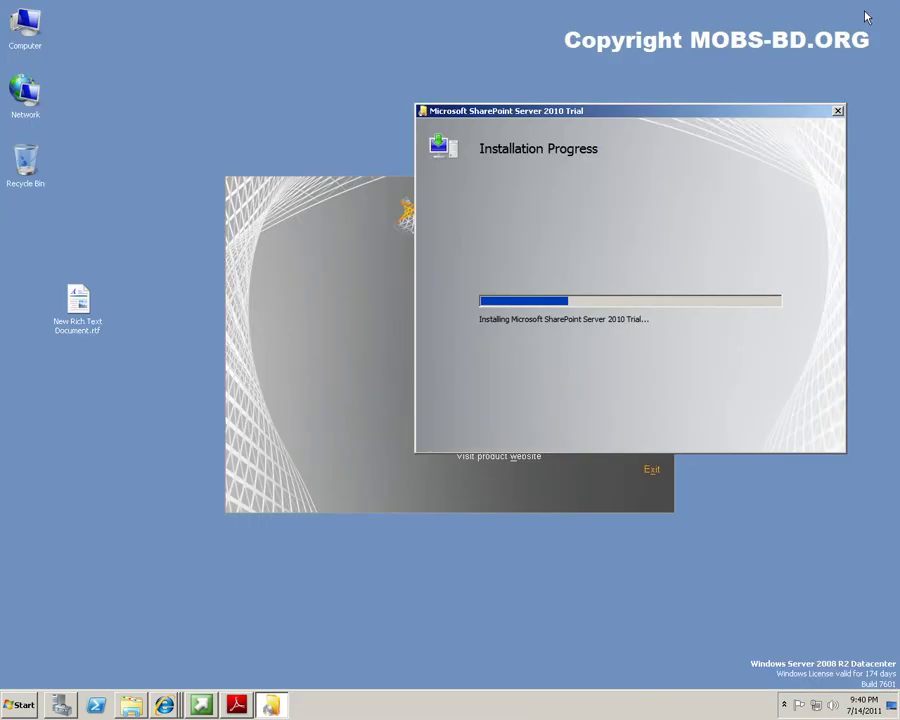
Finish setup with 'Run the SharePoint Products Configuration Wizard now' unchecked, then exit the start screen.
left_click_drag(645, 117, 563, 69)
left_click(755, 481)
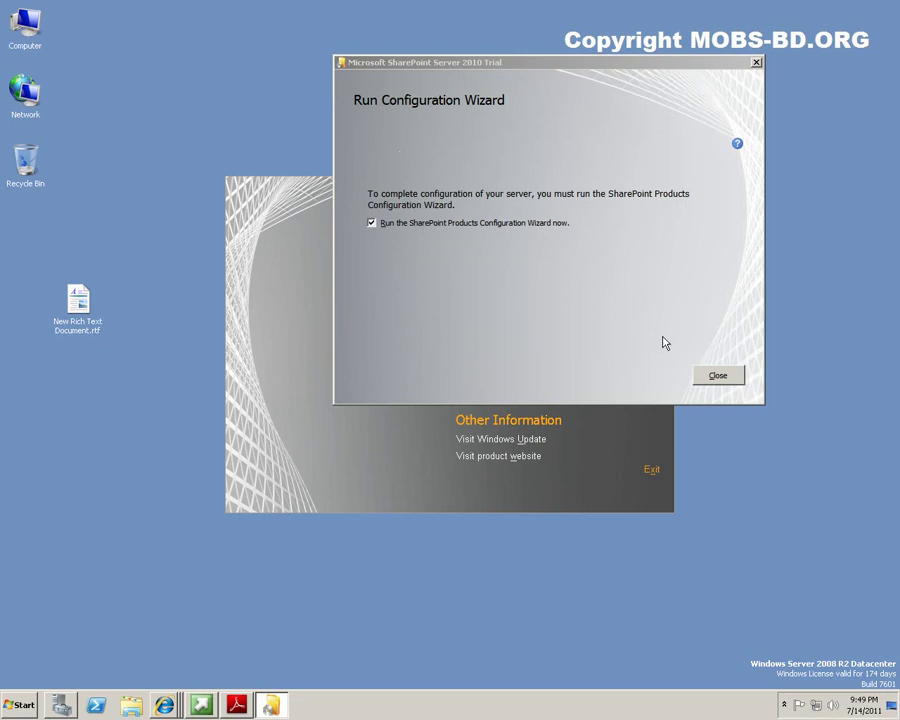
left_click(371, 223)
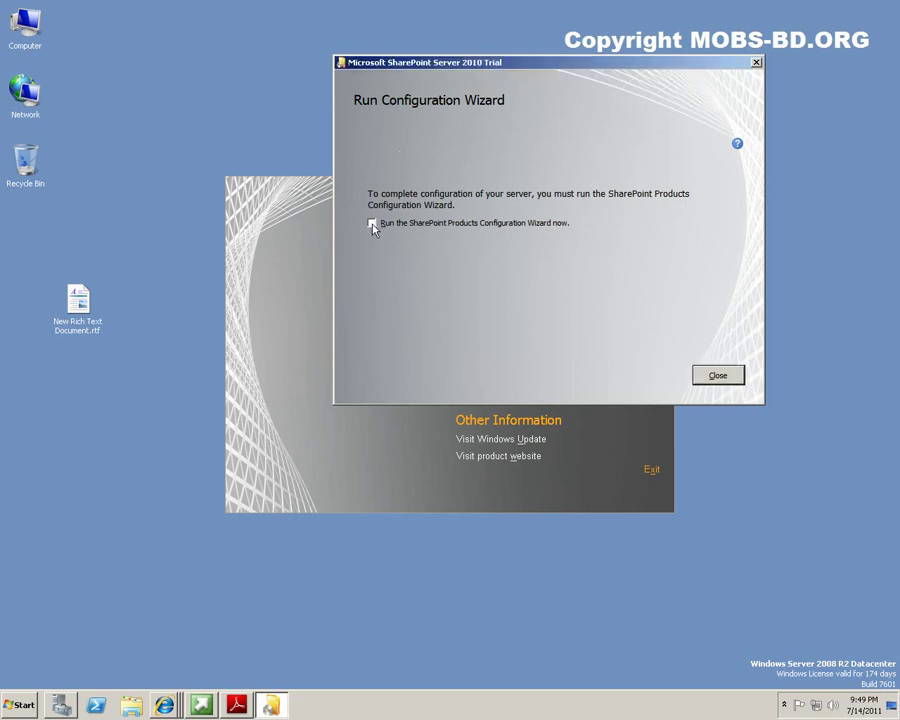
left_click(718, 375)
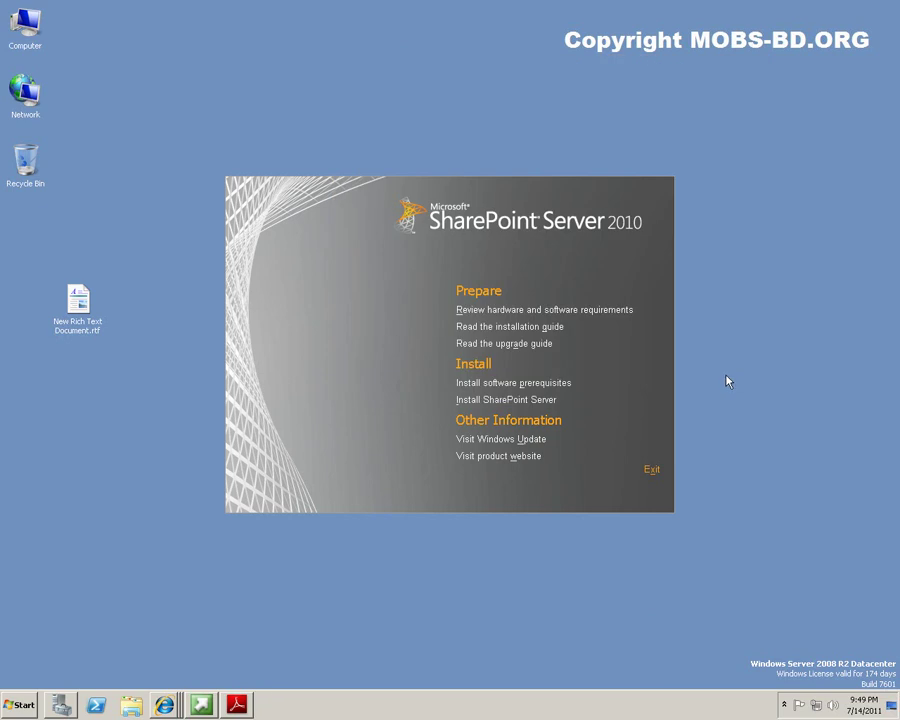
left_click(650, 473)
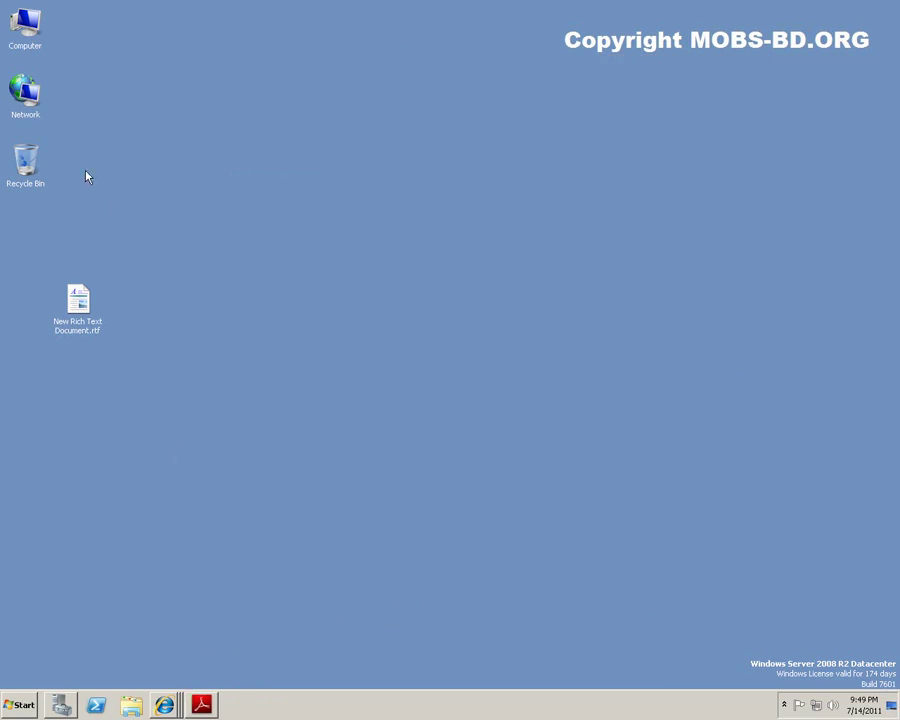
Start entering the d:\soft path in the Run box, then cancel it.
left_click(18, 705)
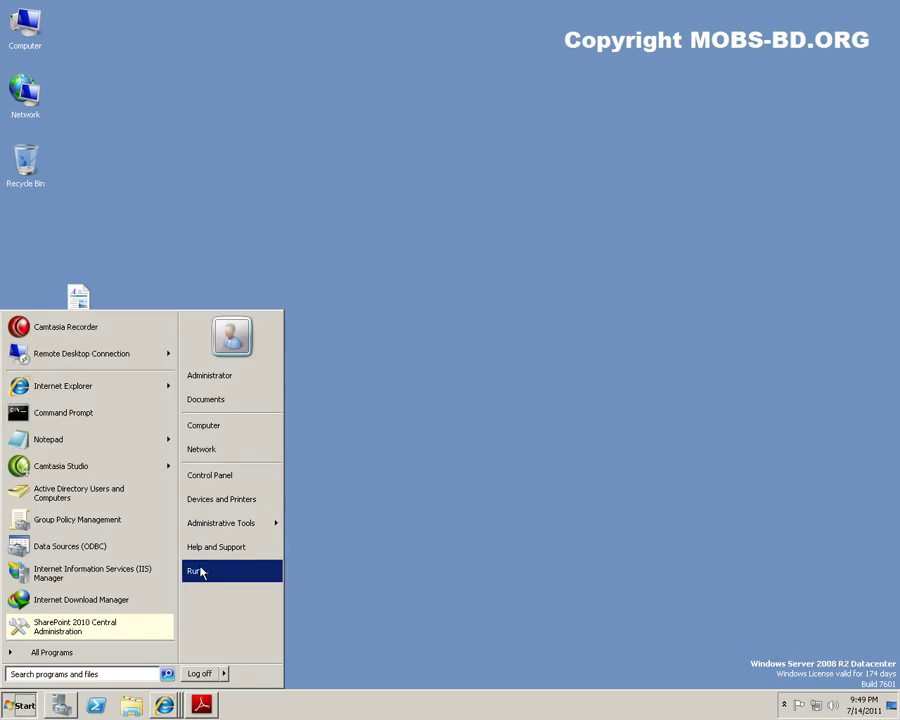
left_click(202, 566)
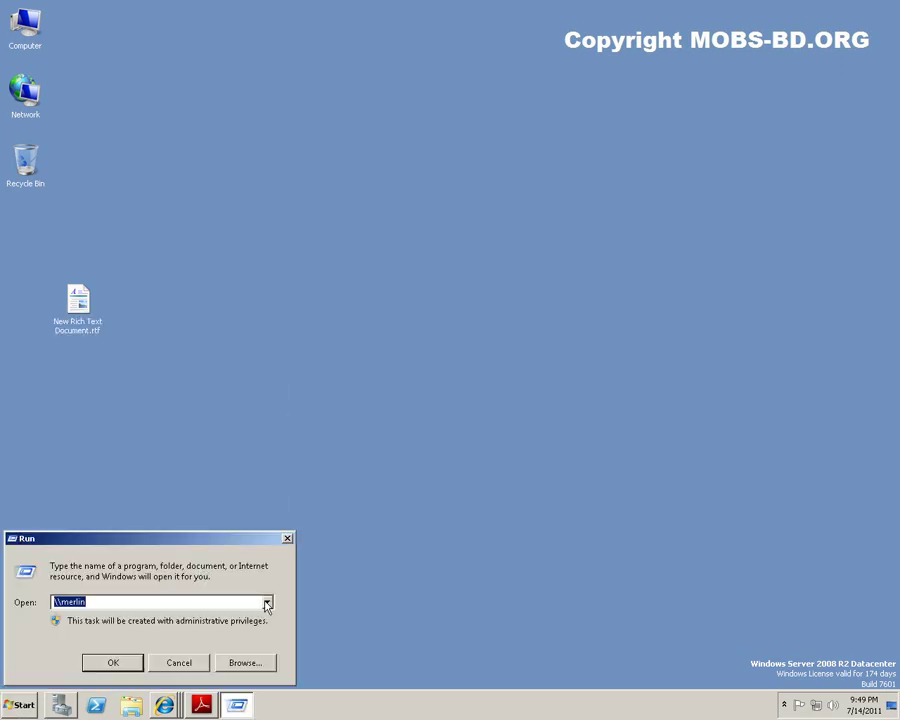
type("d:\\")
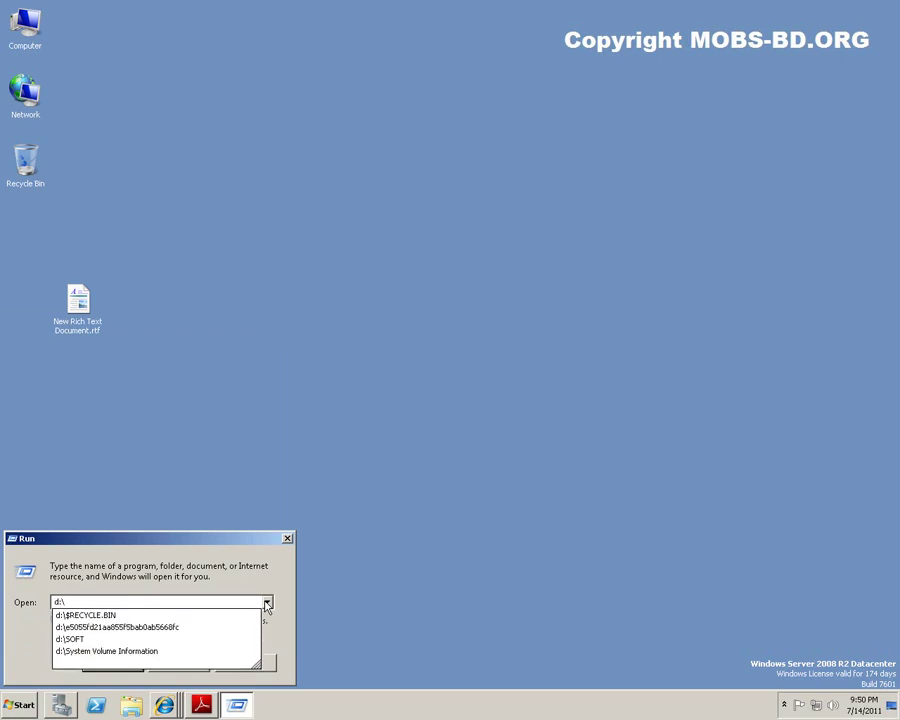
type("soft")
key("BackSpace")
key("BackSpace")
key("BackSpace")
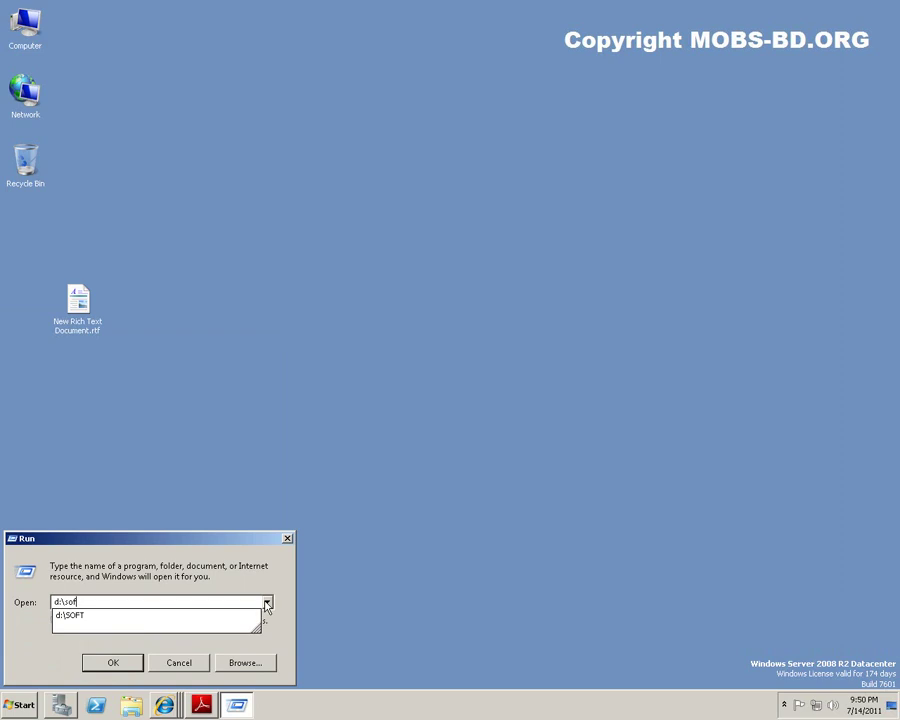
key("Escape")
Open E:\MS_Resources\Project Server and launch projectserver.exe.
double_click(26, 24)
double_click(350, 376)
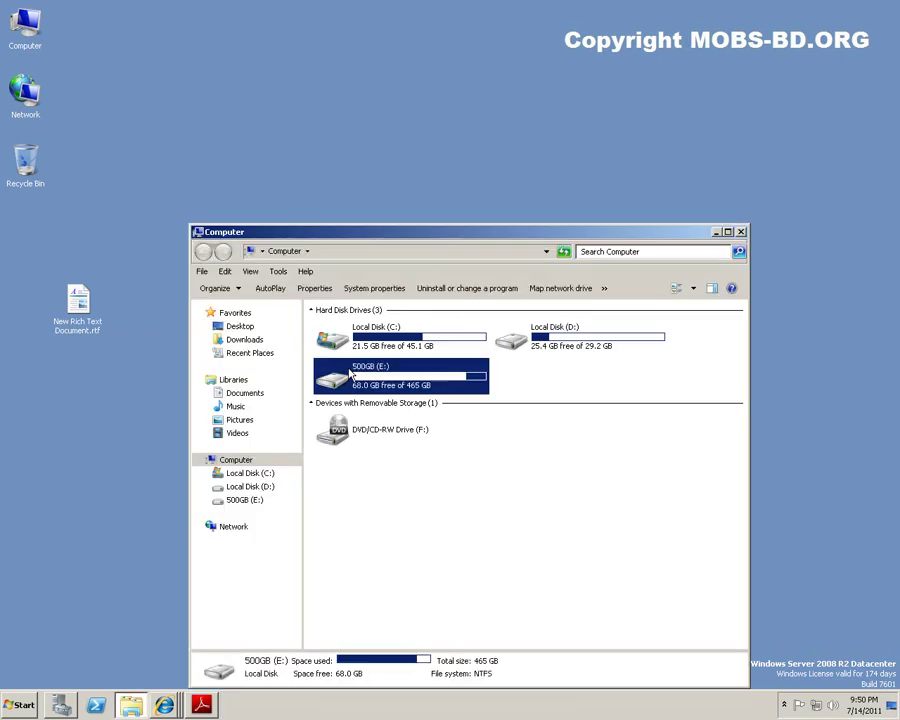
type("ms")
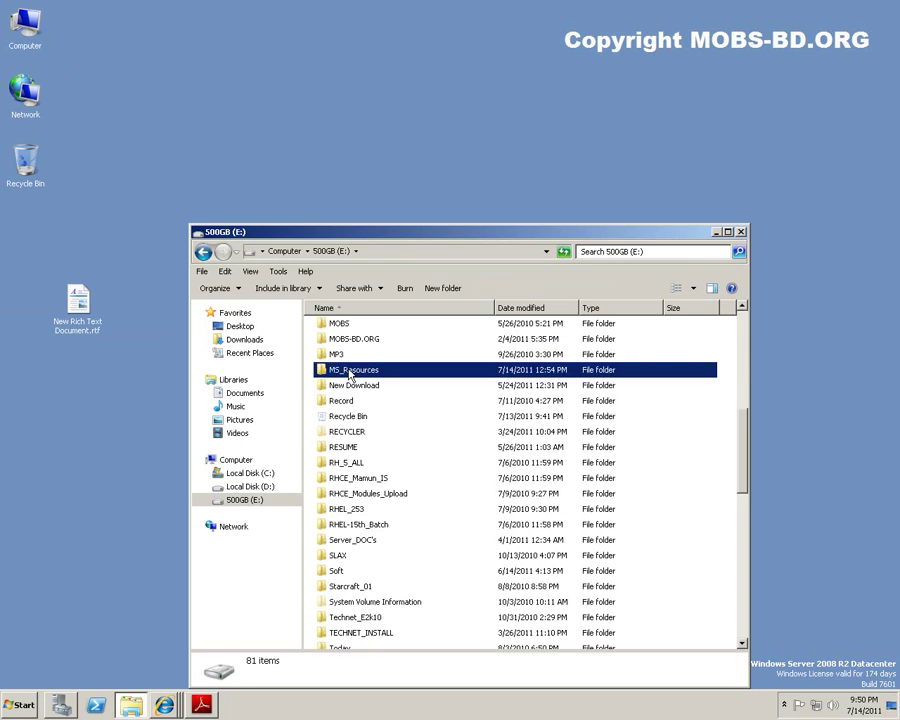
key("Return")
key("Down")
key("Down")
key("Return")
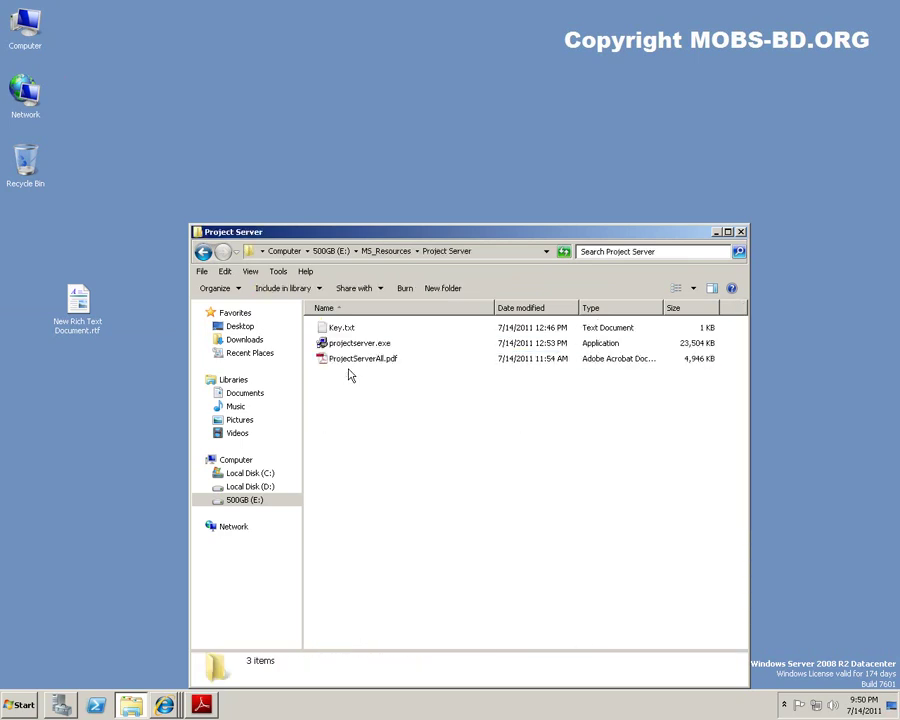
key("p")
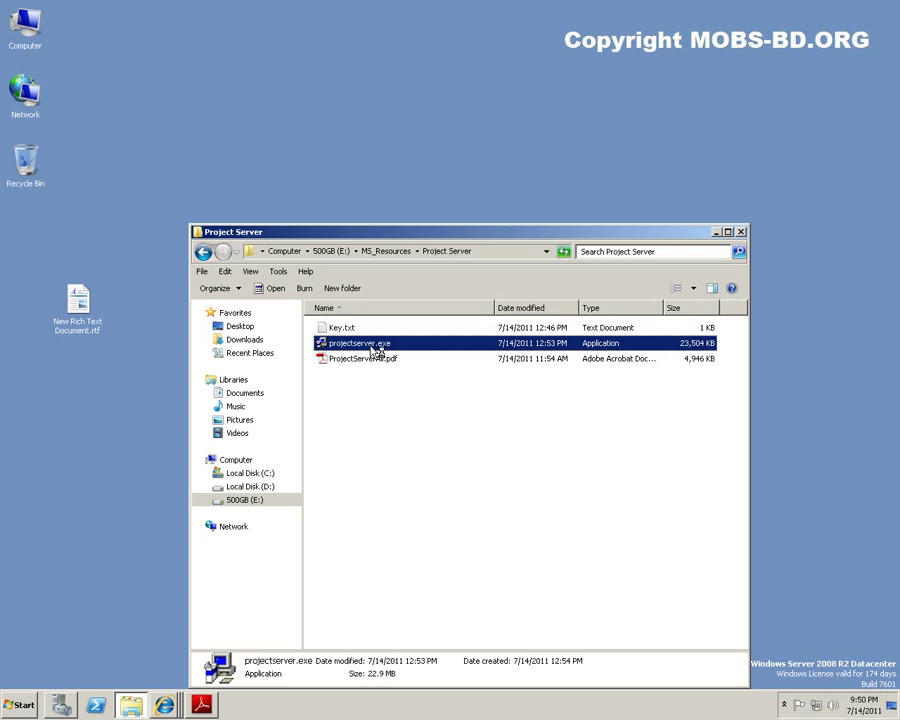
double_click(375, 350)
Allow the installer past the security warning and copy the product key from Key.txt.
left_click(521, 357)
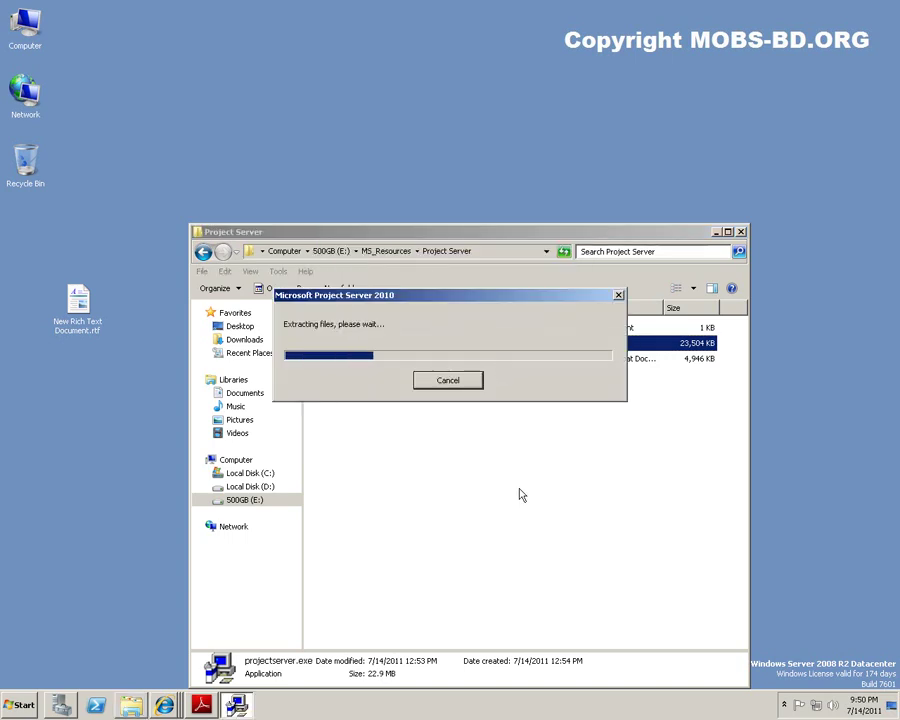
left_click(341, 328)
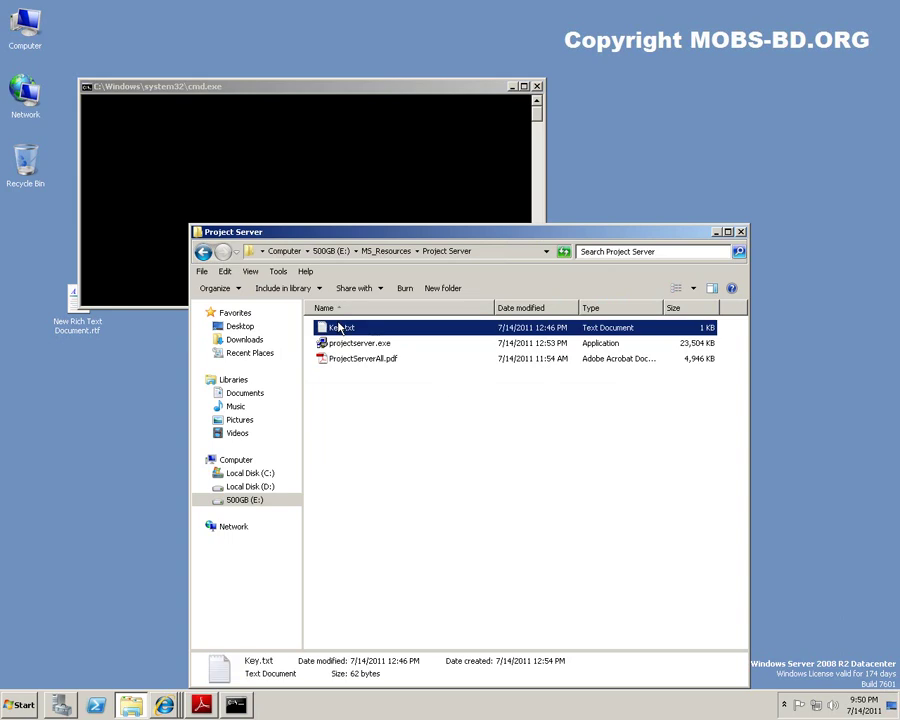
double_click(341, 328)
left_click_drag(324, 209, 223, 200)
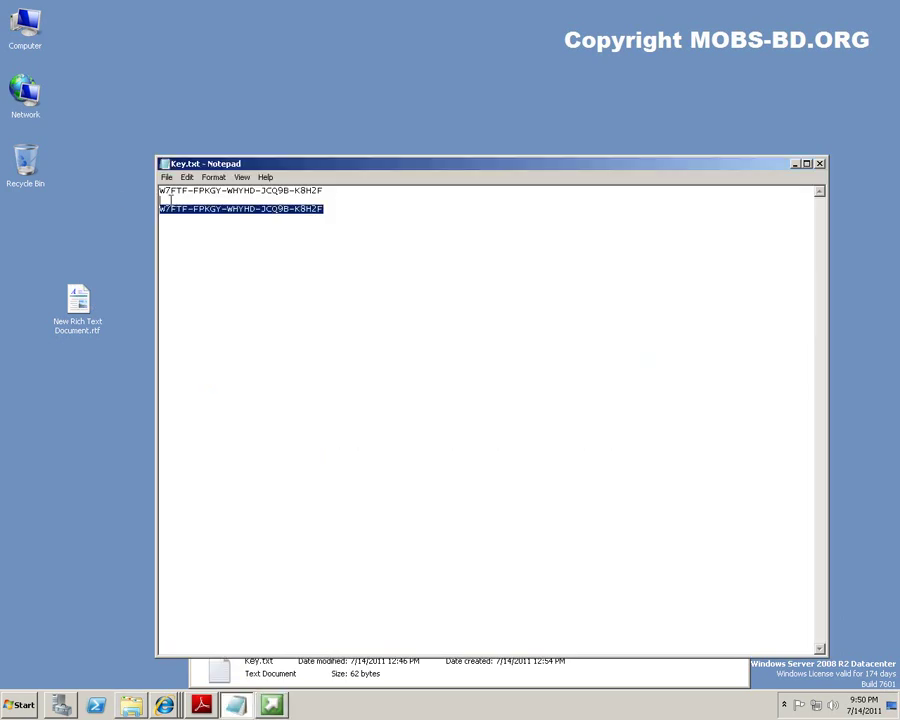
right_click(198, 210)
left_click(235, 245)
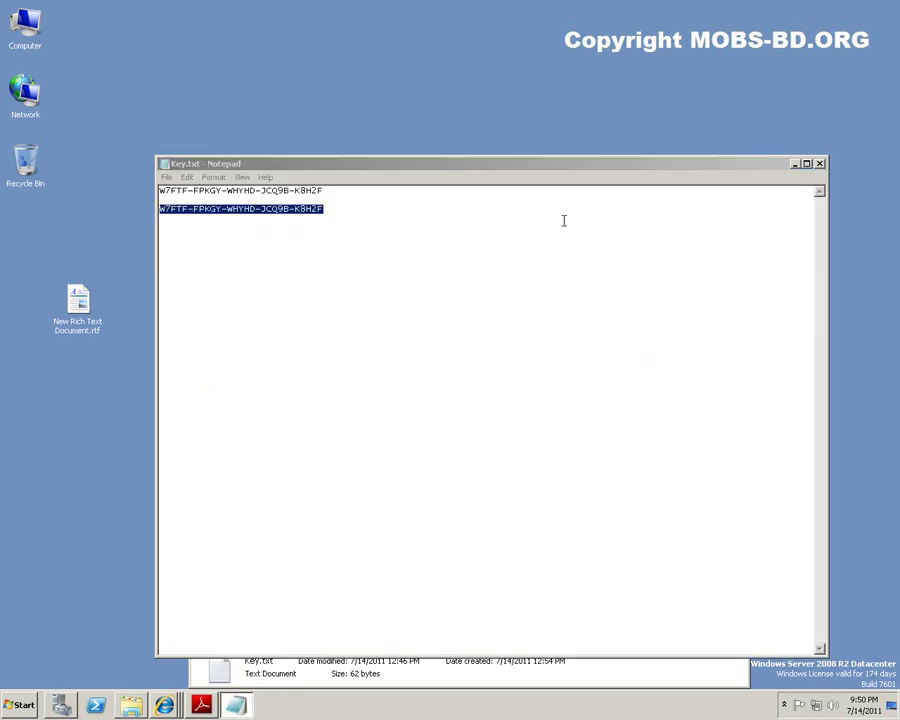
Minimize Notepad and Explorer, then start installing the software prerequisites.
left_click(795, 165)
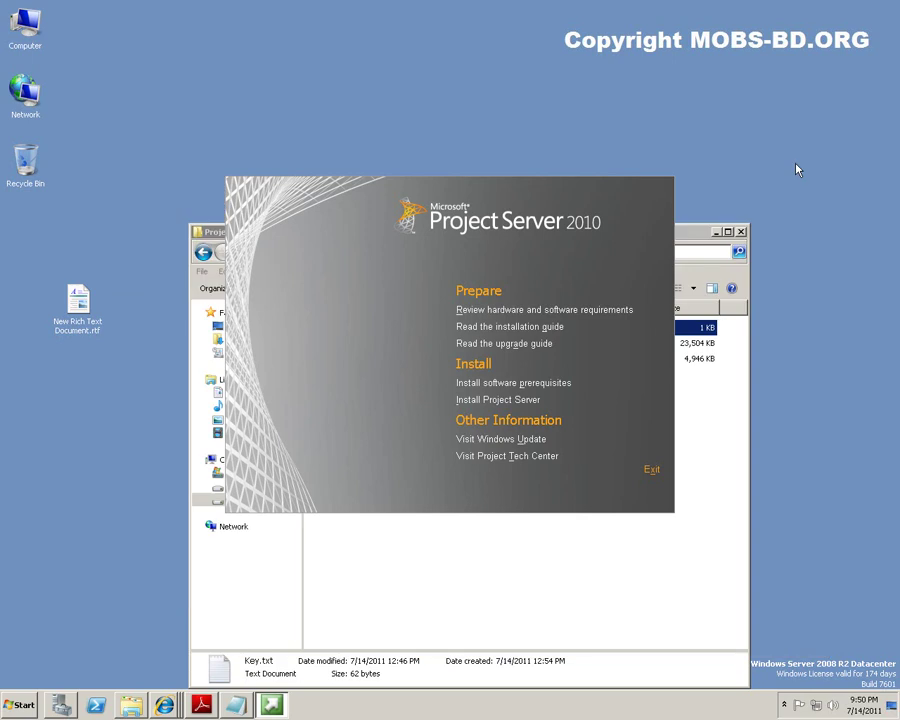
left_click(716, 233)
left_click(534, 382)
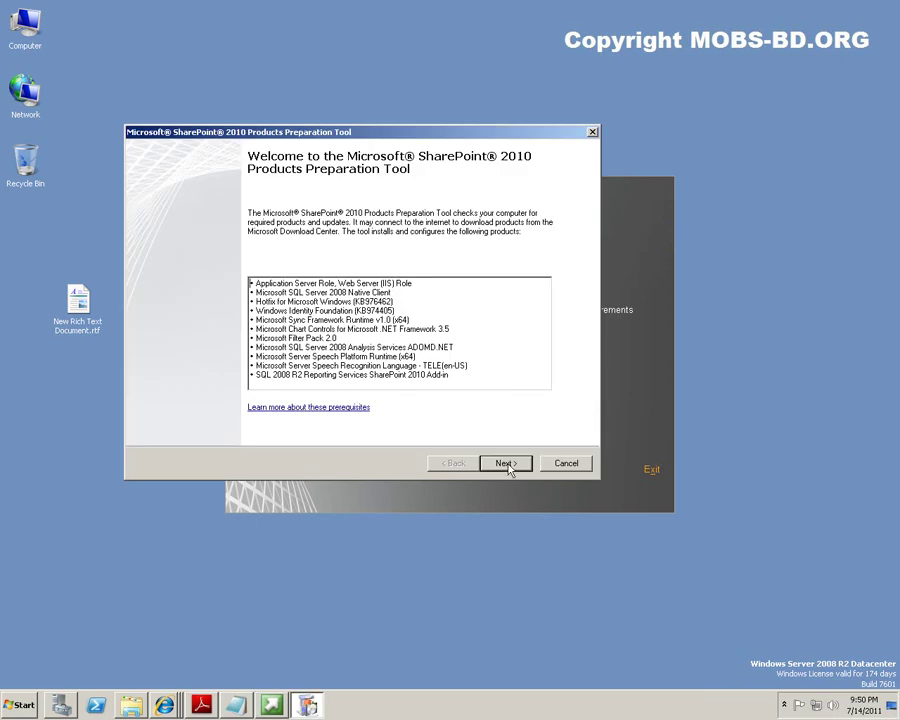
Accept the prerequisite license terms and begin installing the prerequisites.
left_click(506, 463)
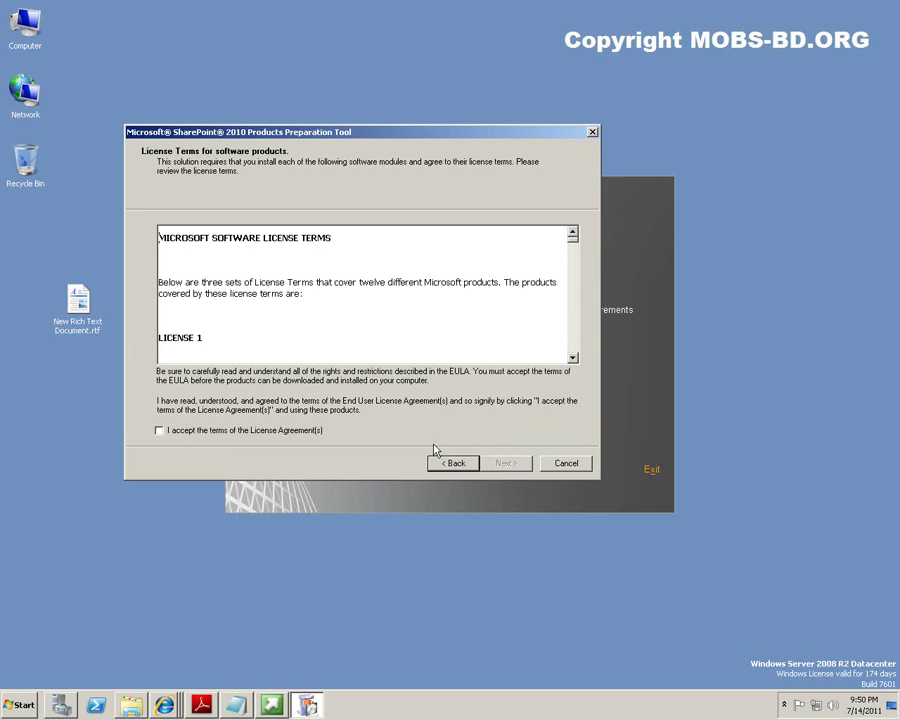
left_click(288, 431)
left_click(505, 463)
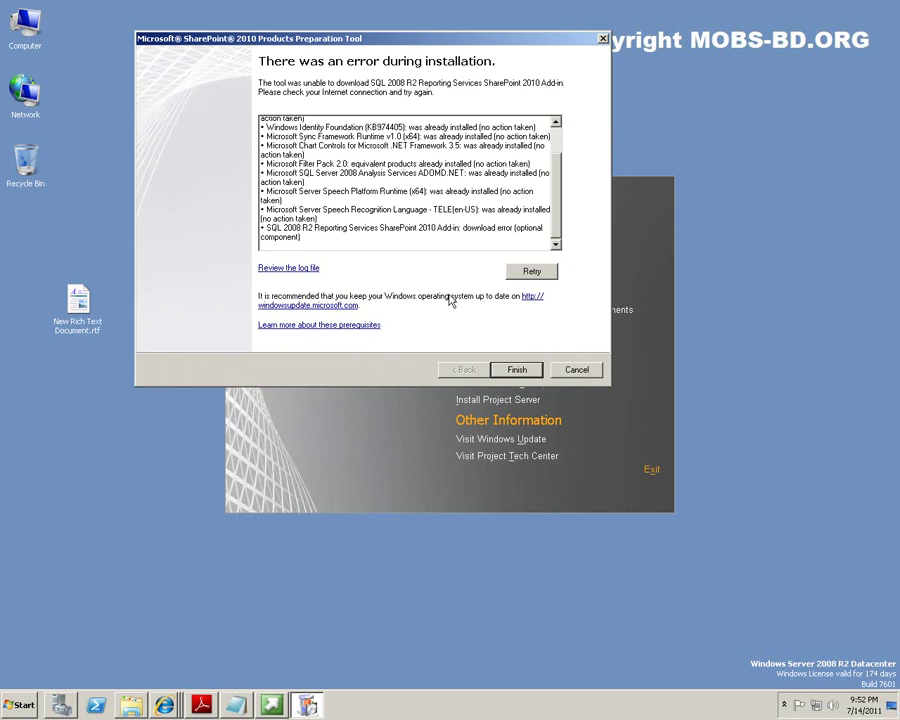
Review the Reporting Services add-in download error, finish, and start the Project Server install.
left_click(420, 468)
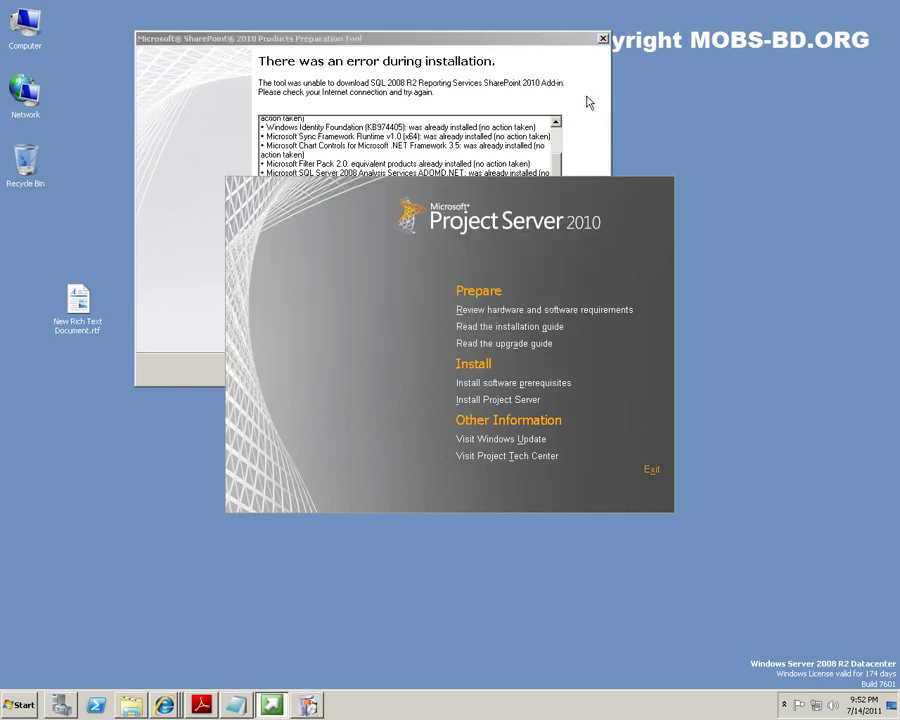
left_click(557, 173)
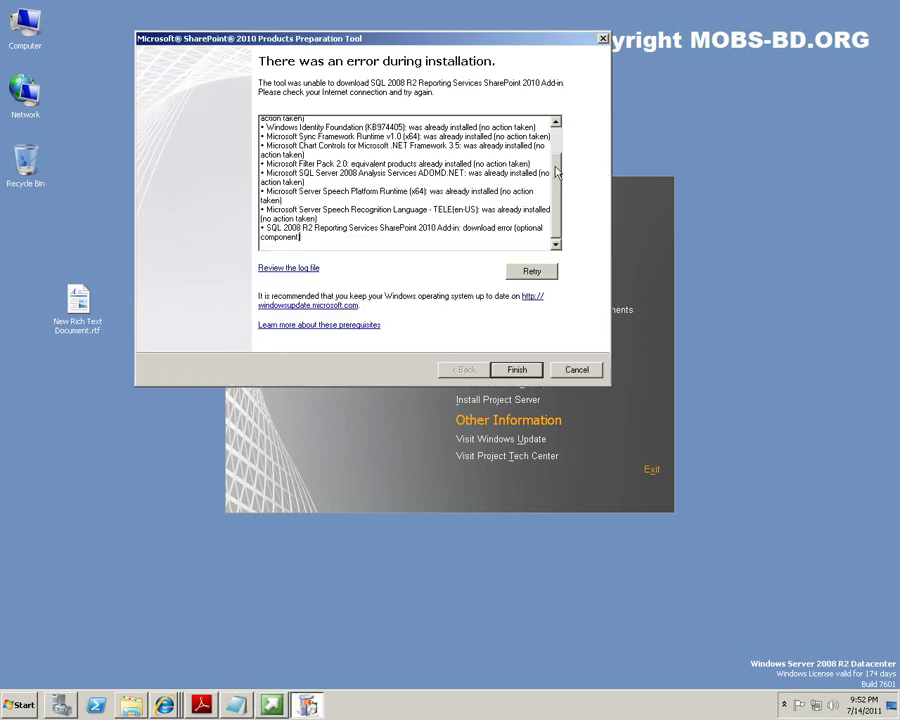
left_click_drag(410, 228, 383, 244)
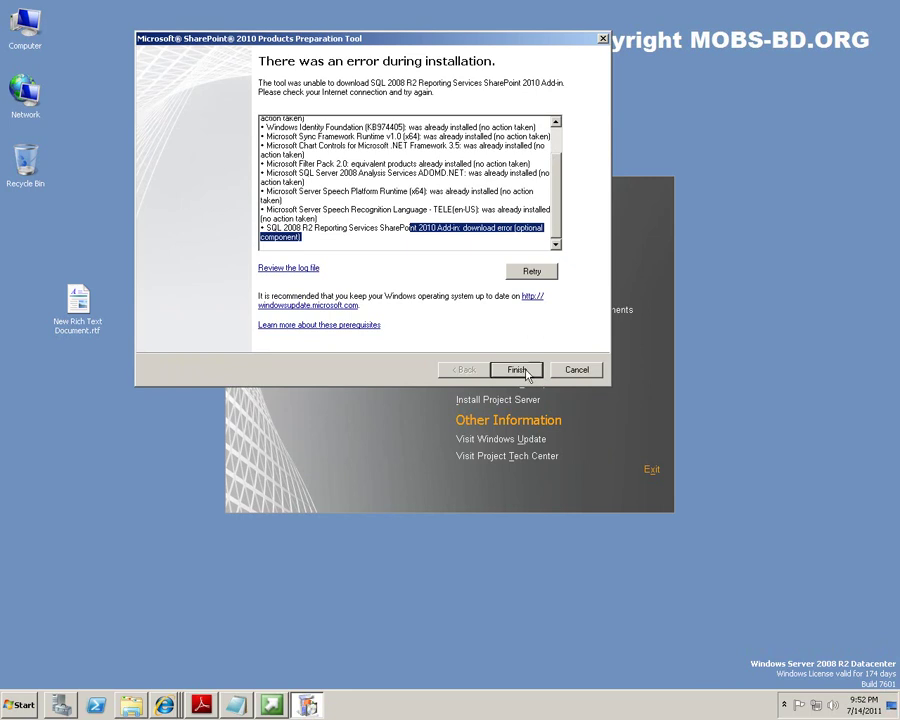
left_click(518, 371)
left_click(512, 400)
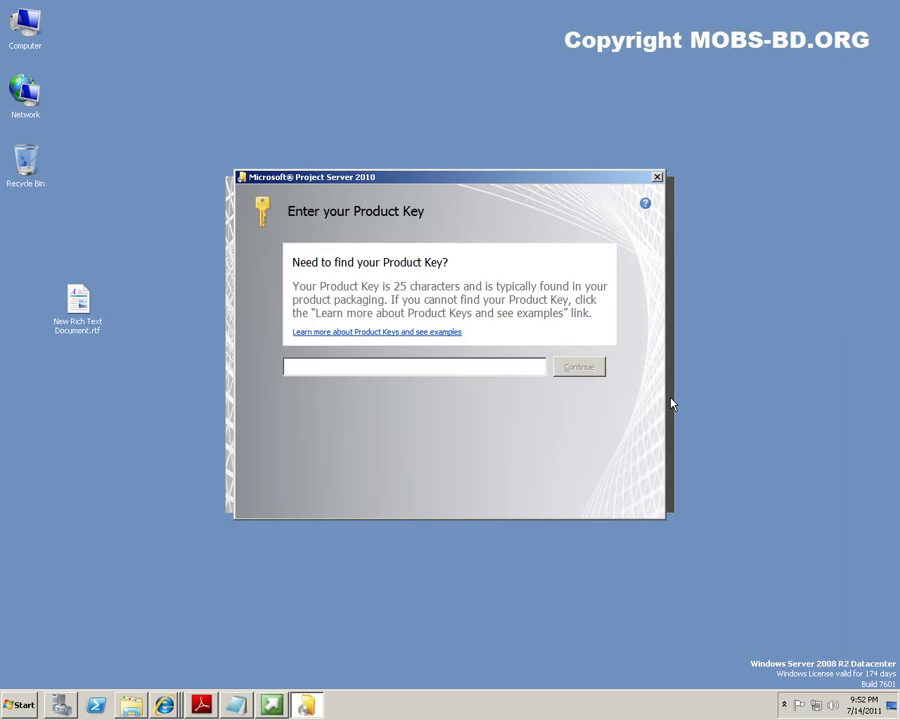
Try pasting the key, then arrange Key.txt and the key prompt side by side.
right_click(380, 364)
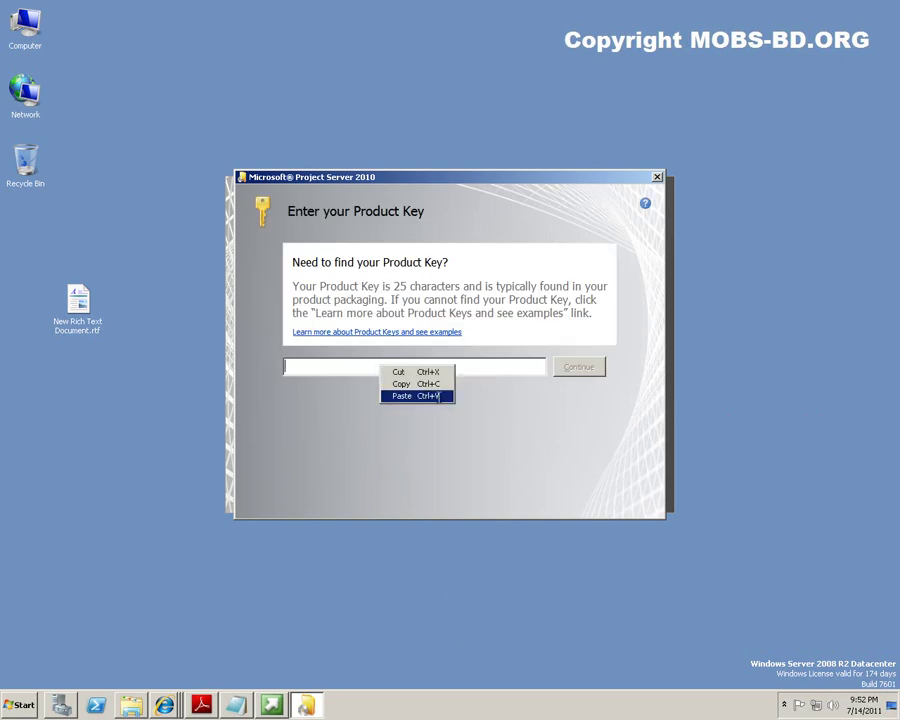
left_click(430, 396)
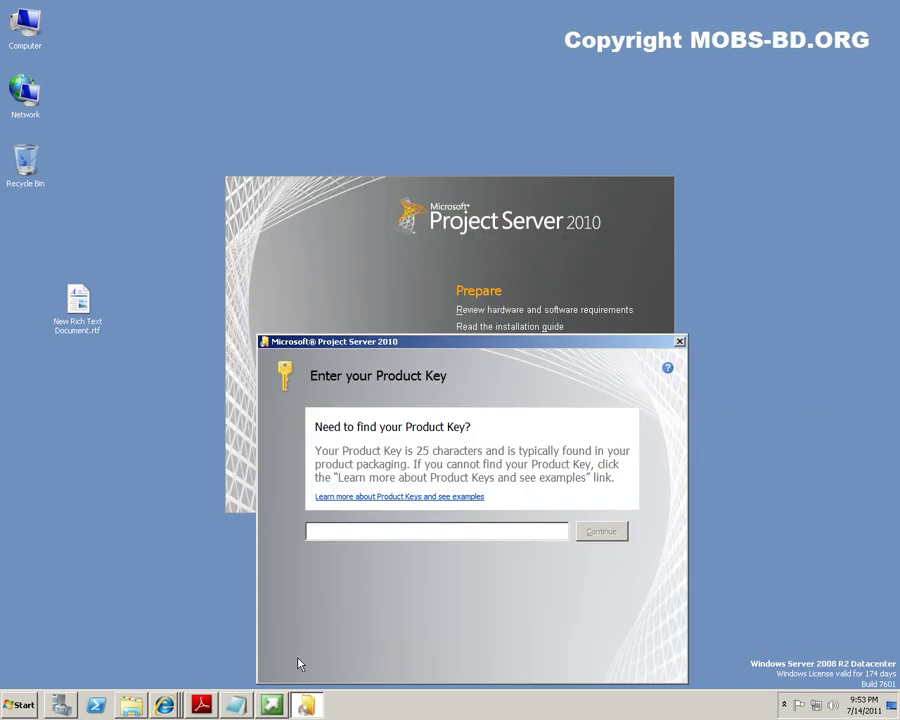
left_click(236, 706)
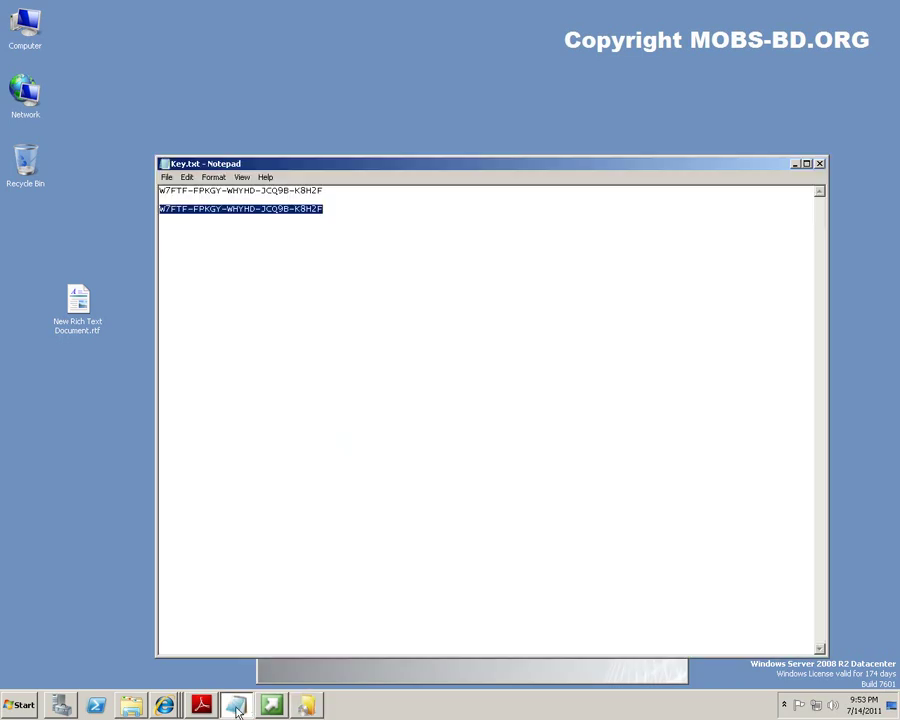
left_click_drag(629, 156, 634, 524)
left_click_drag(550, 348, 552, 117)
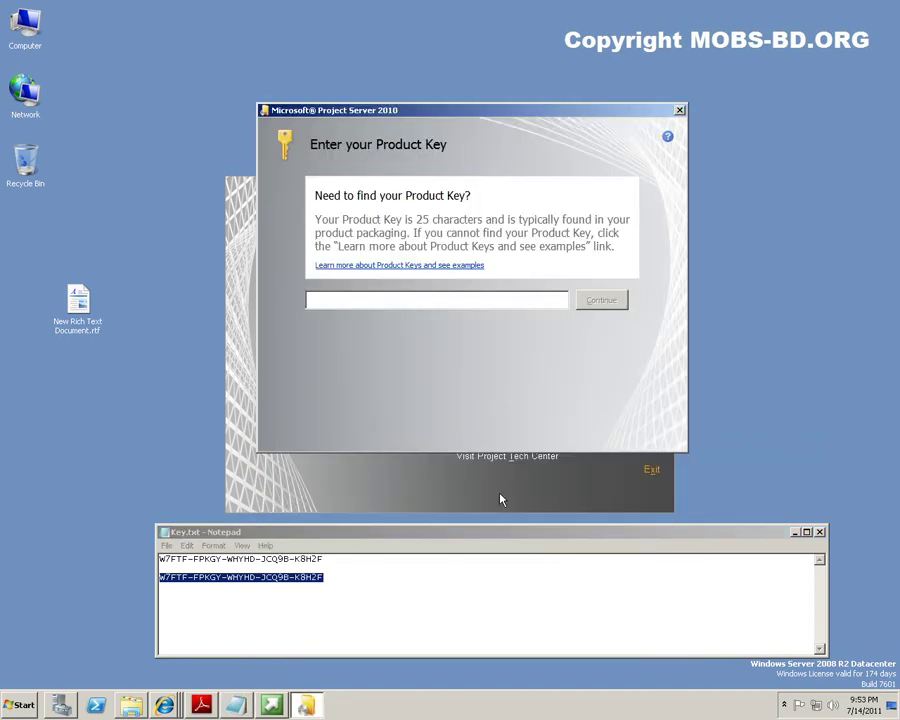
Type the product key from Key.txt, continue, and accept the license terms.
left_click(476, 301)
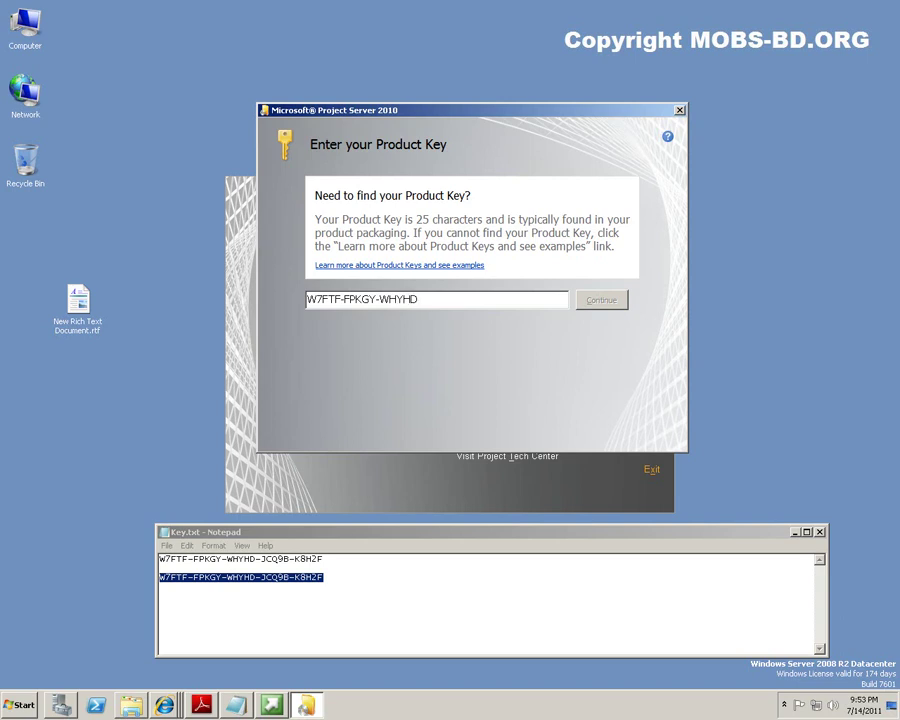
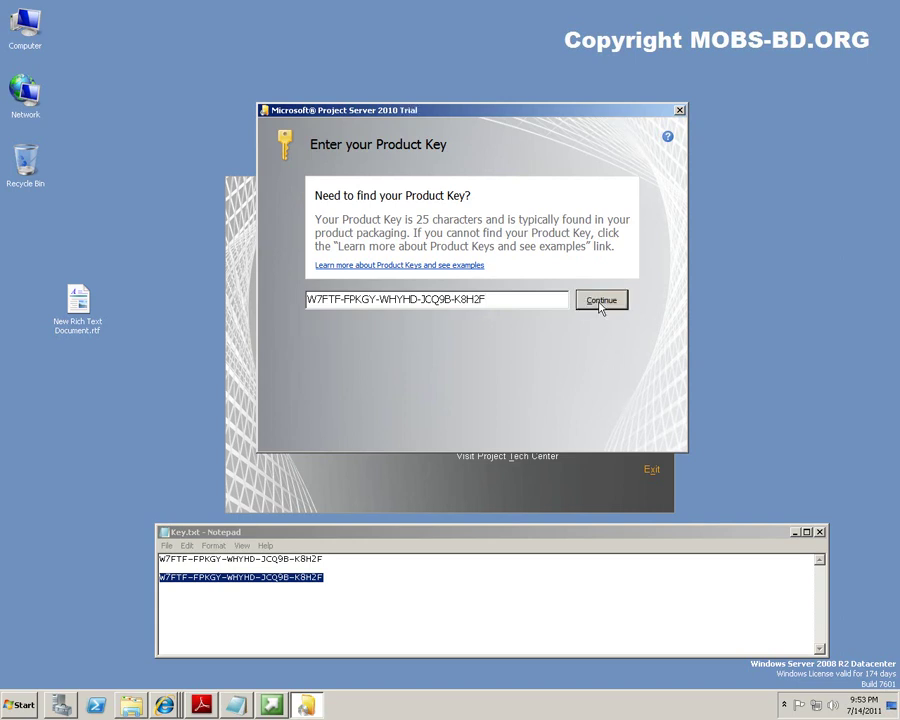
left_click(601, 301)
left_click(368, 424)
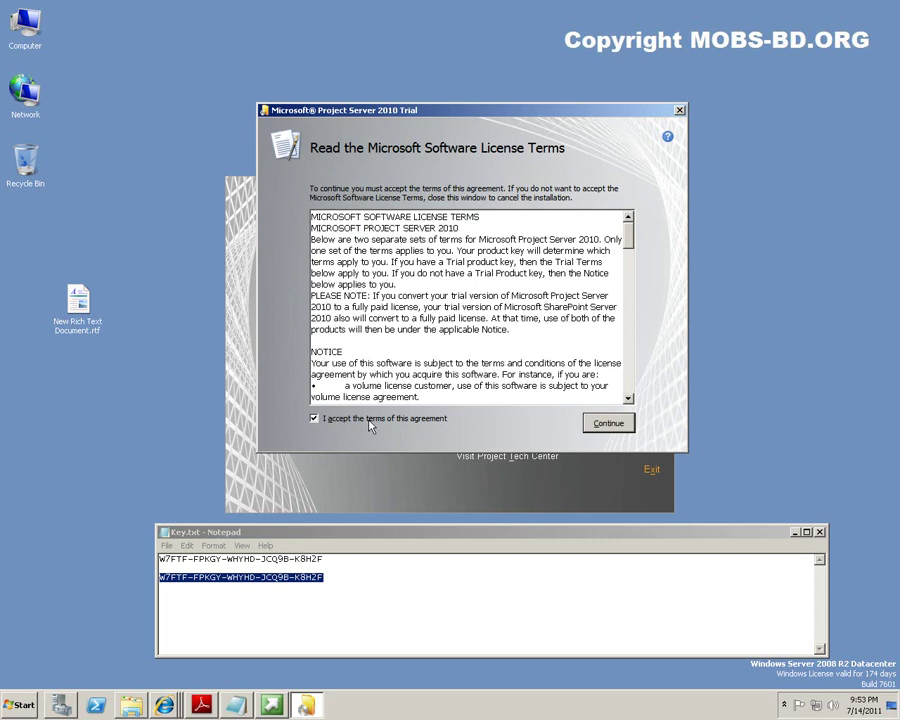
Install Project Server to the default locations, then close setup with the Configuration Wizard launching.
left_click(612, 423)
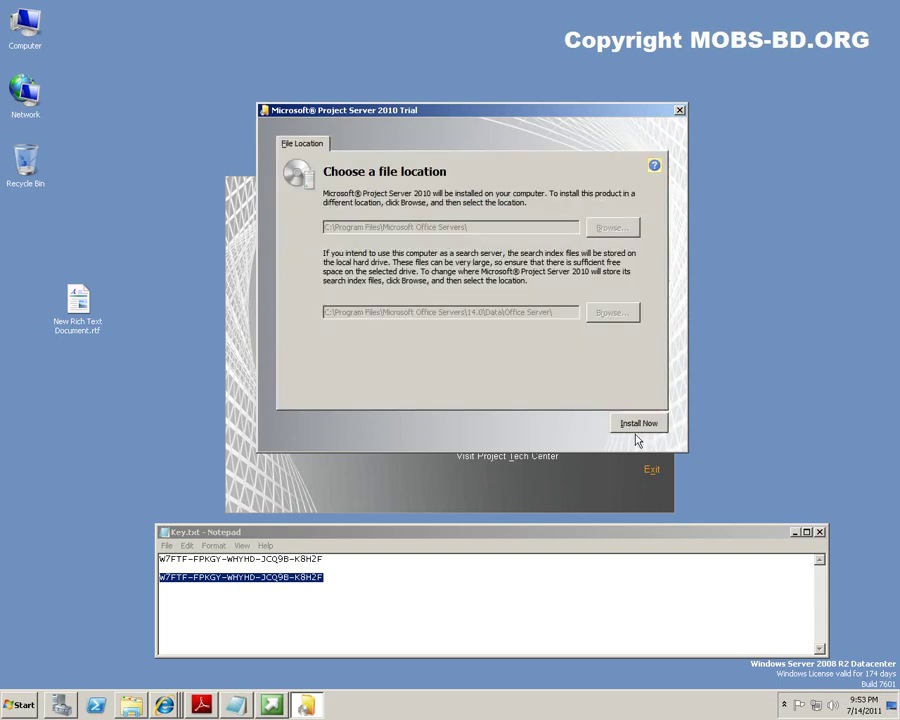
left_click(642, 426)
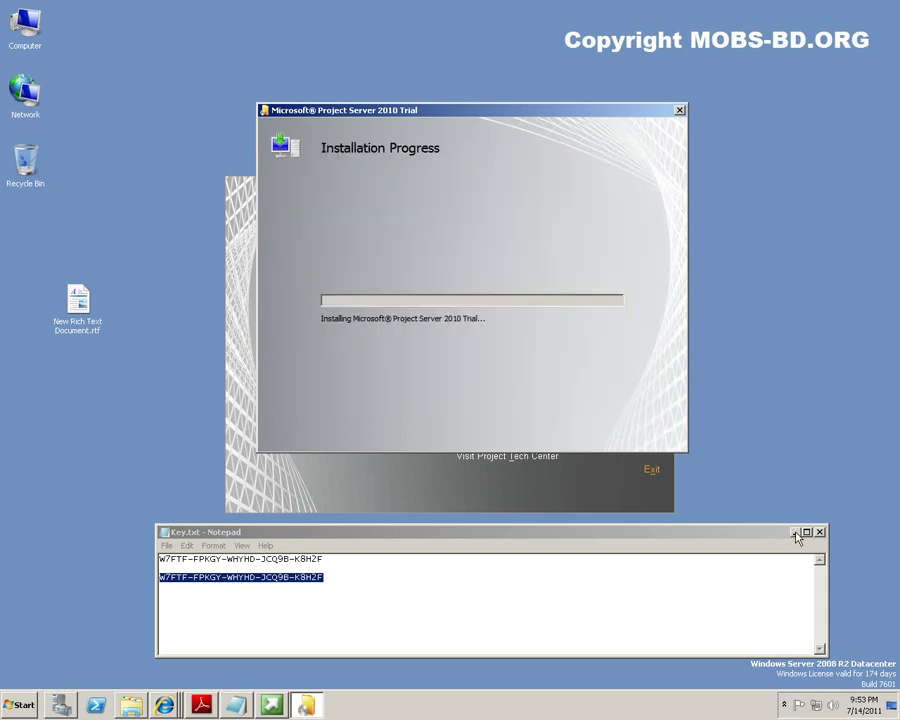
left_click(795, 532)
left_click(133, 705)
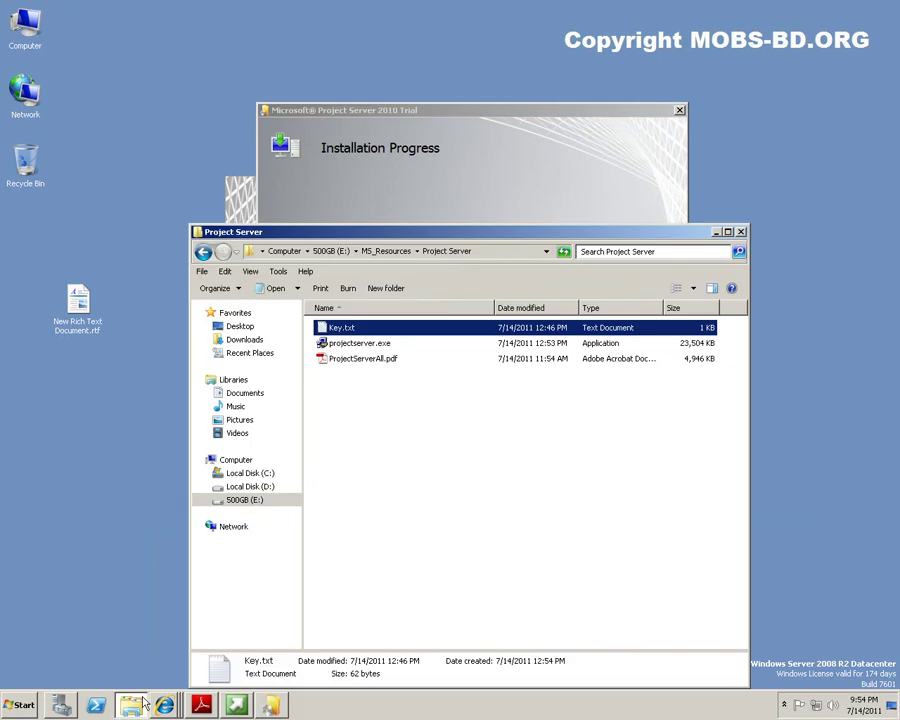
left_click(349, 344)
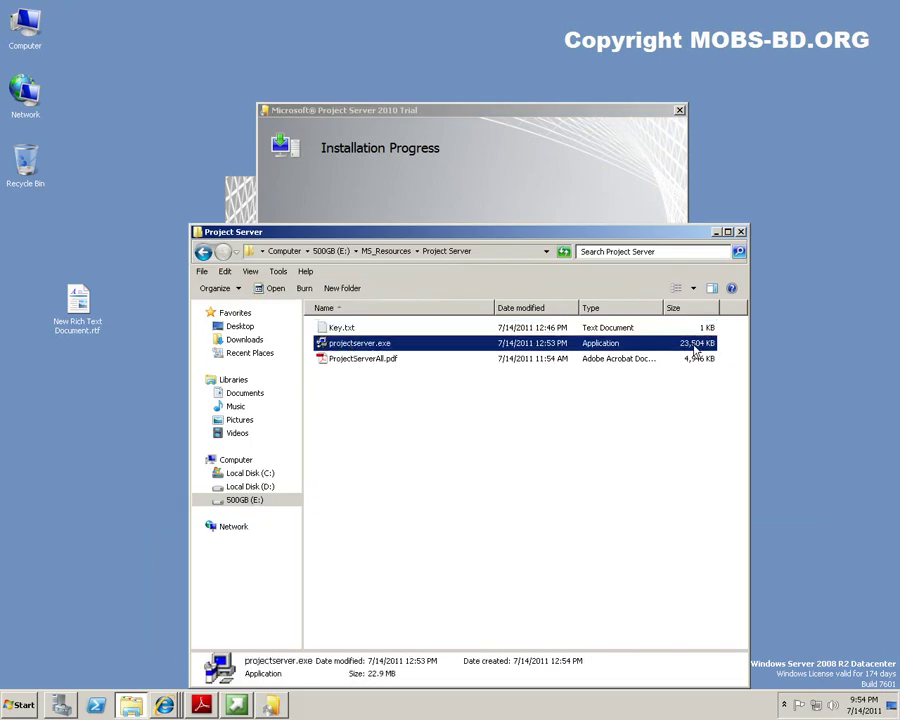
left_click(716, 231)
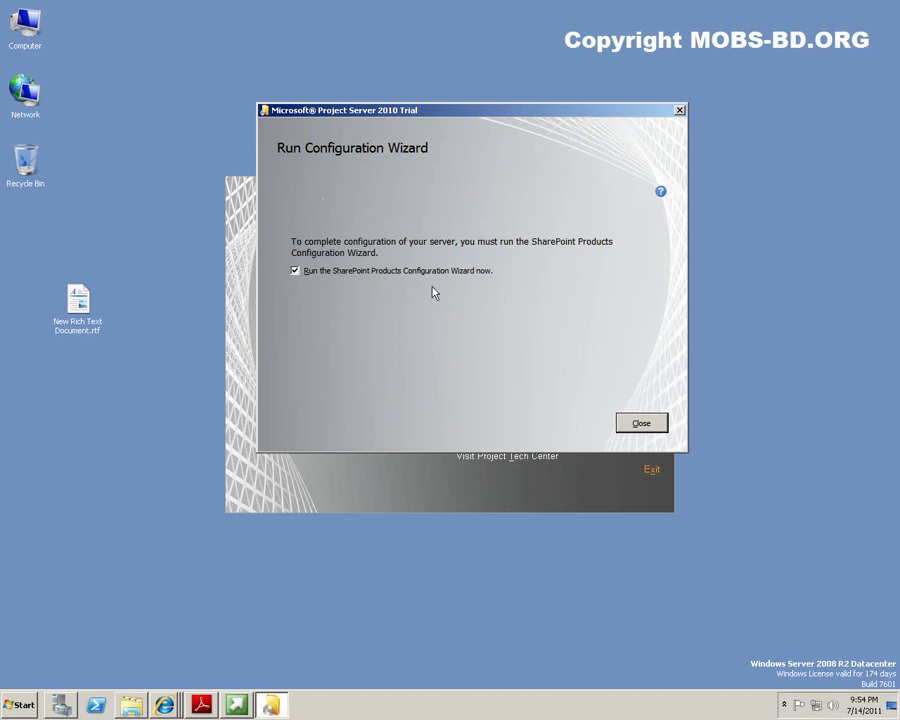
left_click(641, 424)
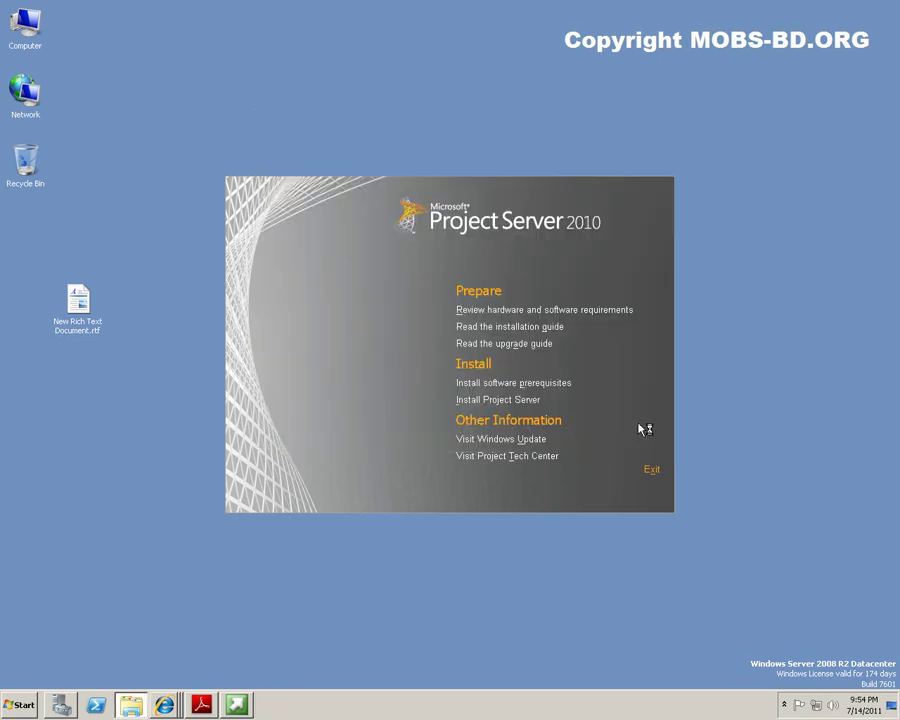
Exit the Project Server launcher and close Personal Notes.pdf in Adobe Reader.
left_click(653, 472)
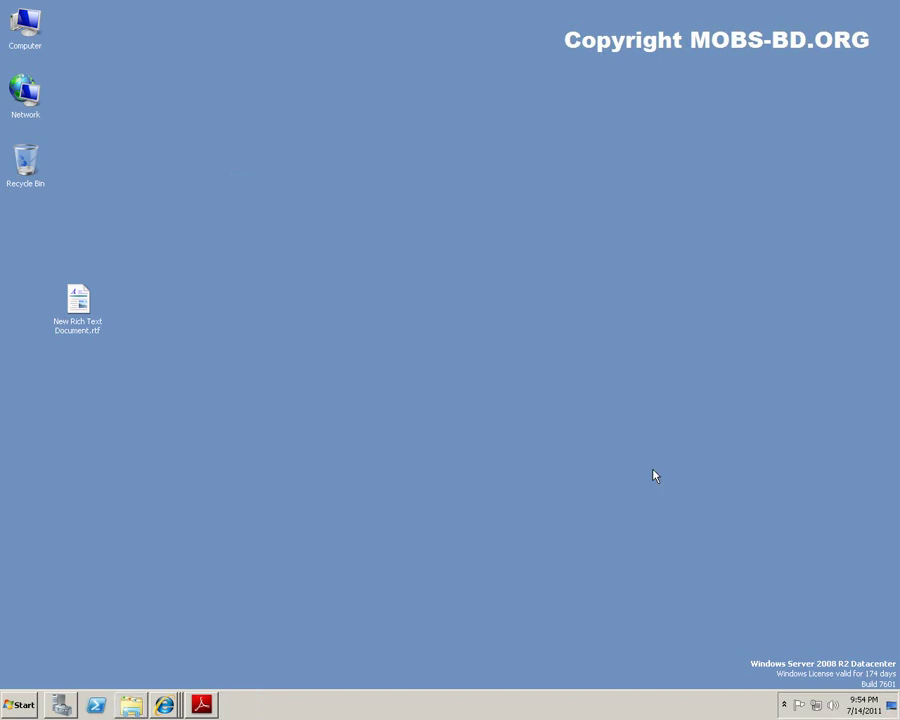
left_click(208, 711)
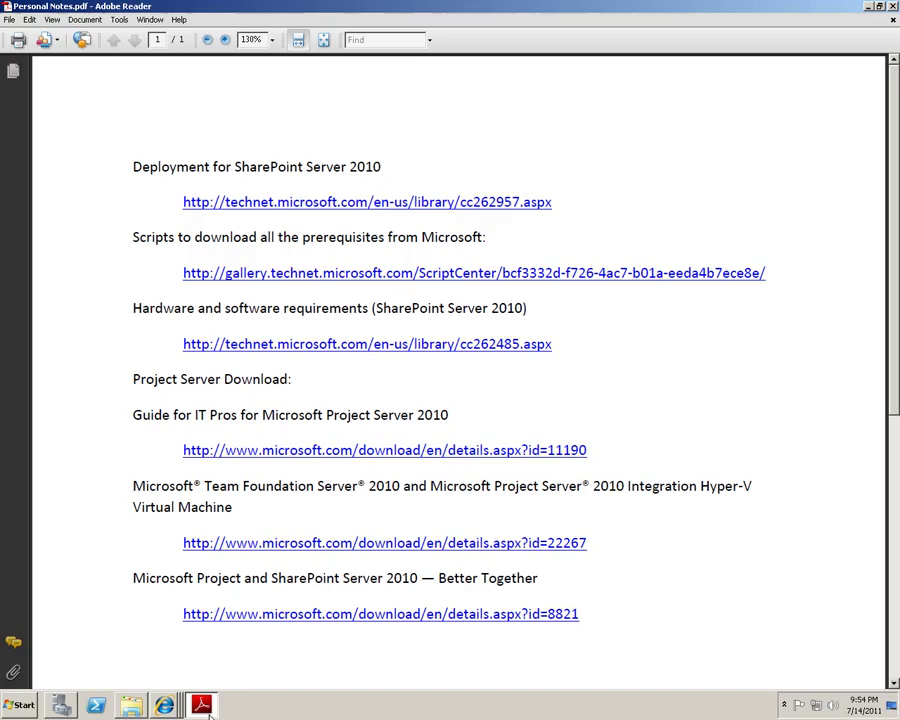
left_click(893, 6)
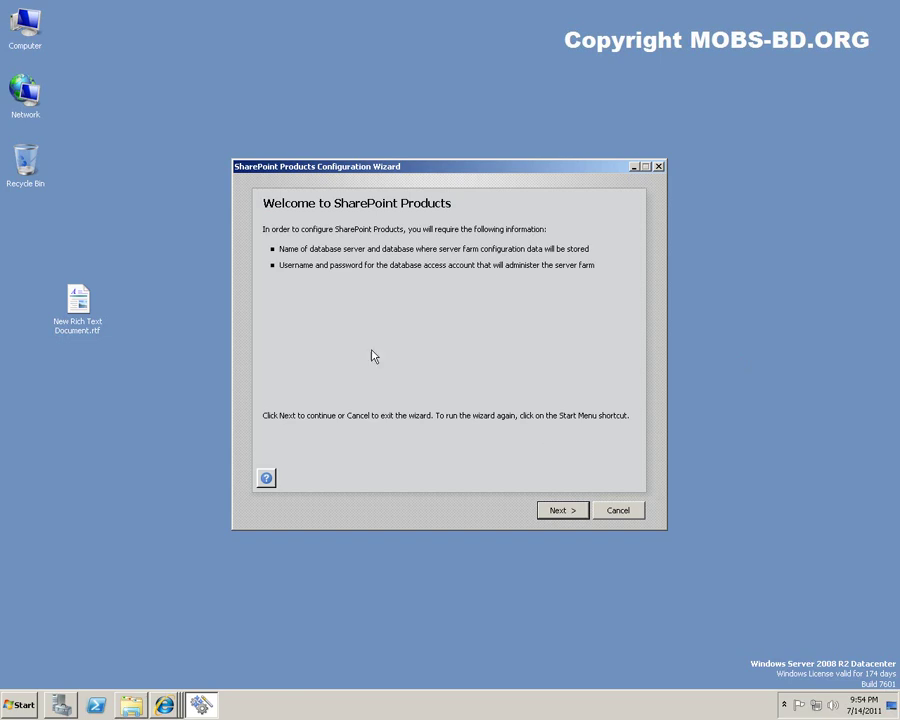
Launch the SharePoint 2010 Products Configuration Wizard from the Start menu and approve the service restarts.
left_click(14, 703)
left_click(48, 683)
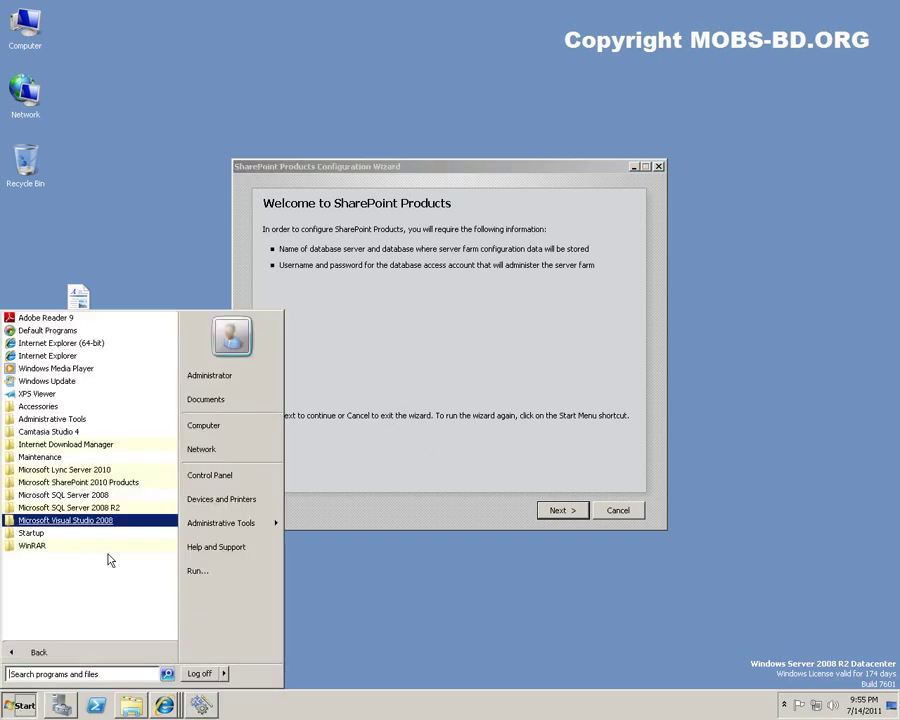
left_click(88, 483)
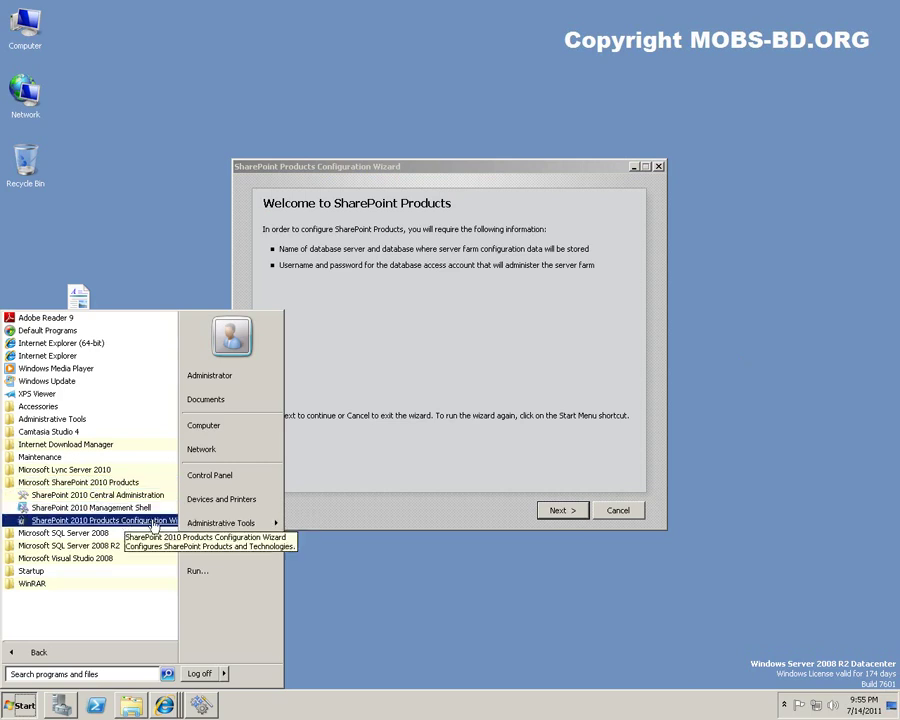
left_click(81, 522)
left_click(570, 512)
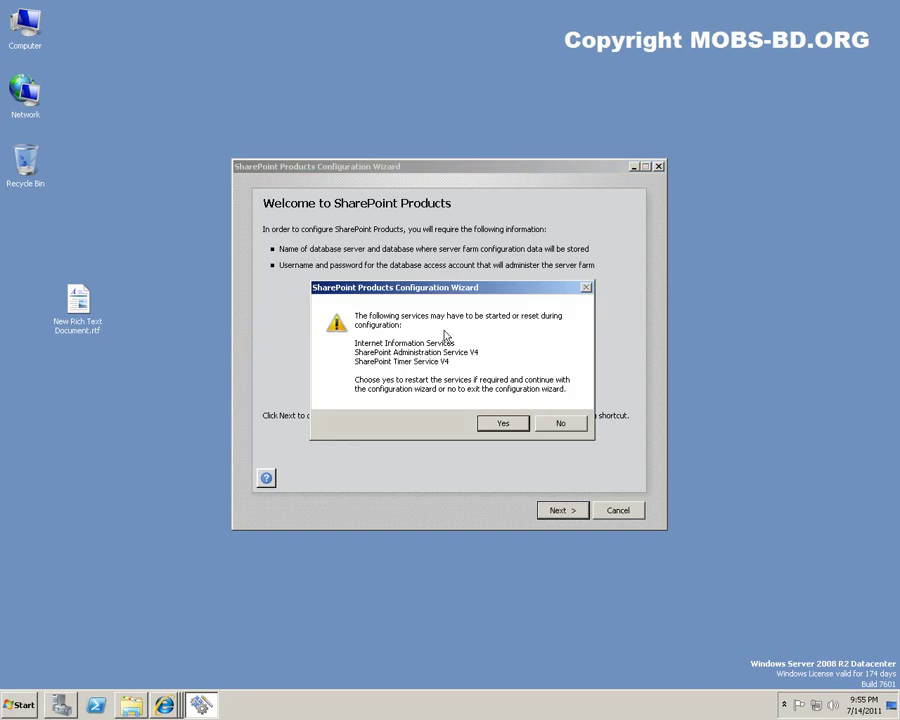
left_click(504, 425)
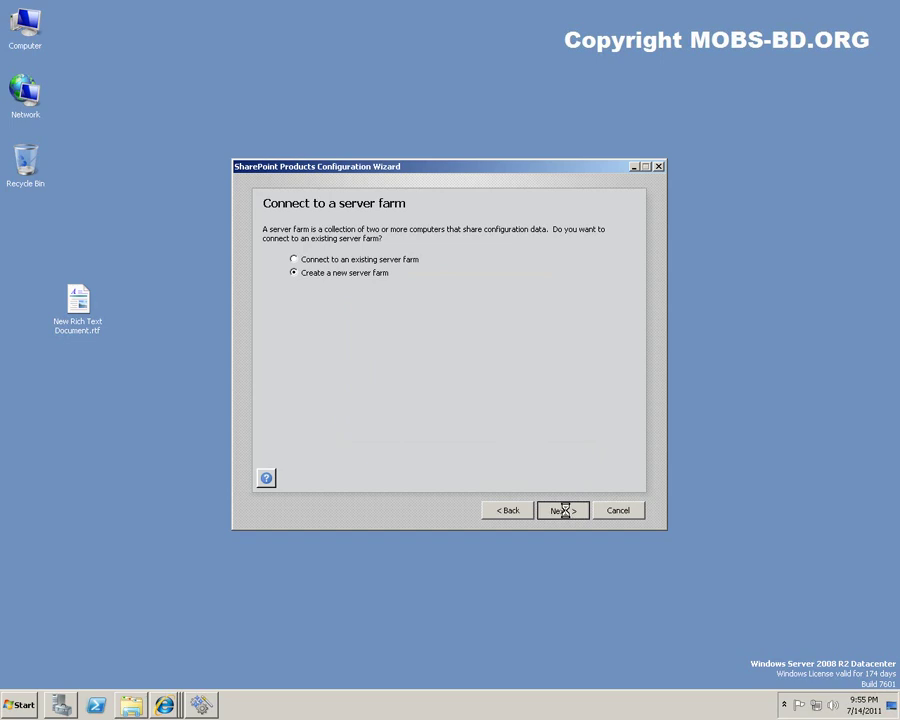
Create a new farm on database server mobssrv with a passphrase and Central Administration port 55555.
left_click(563, 511)
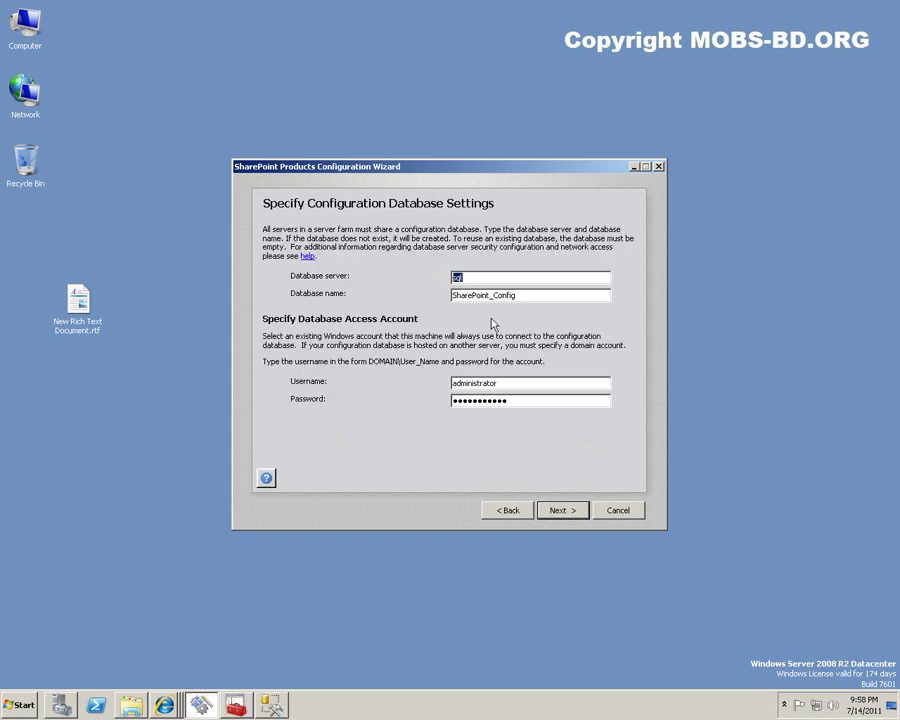
type("mobssrv")
key("Return")
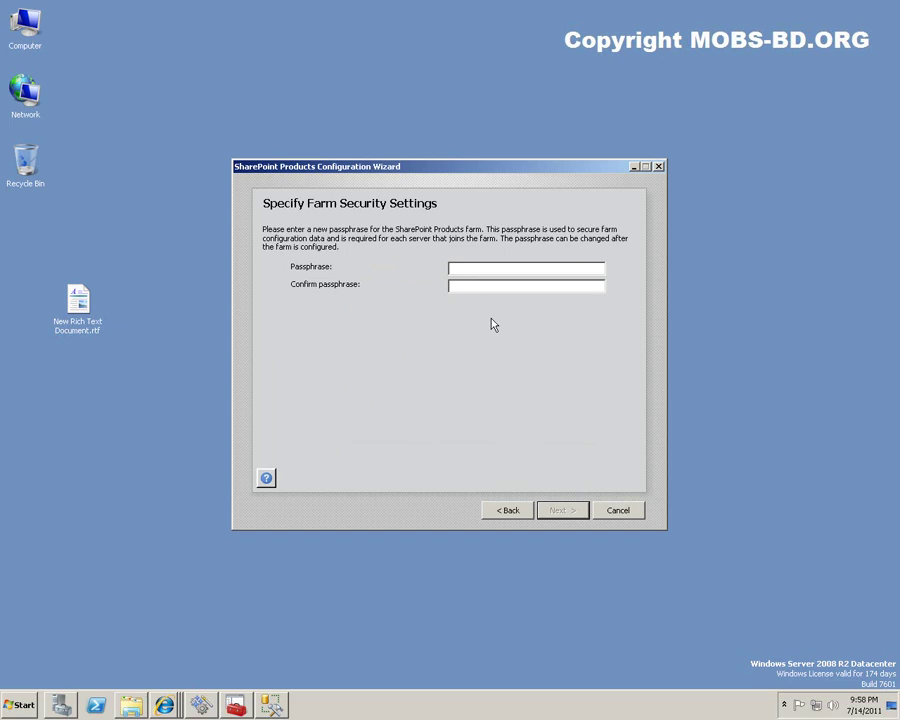
type("••••••••••••••••••")
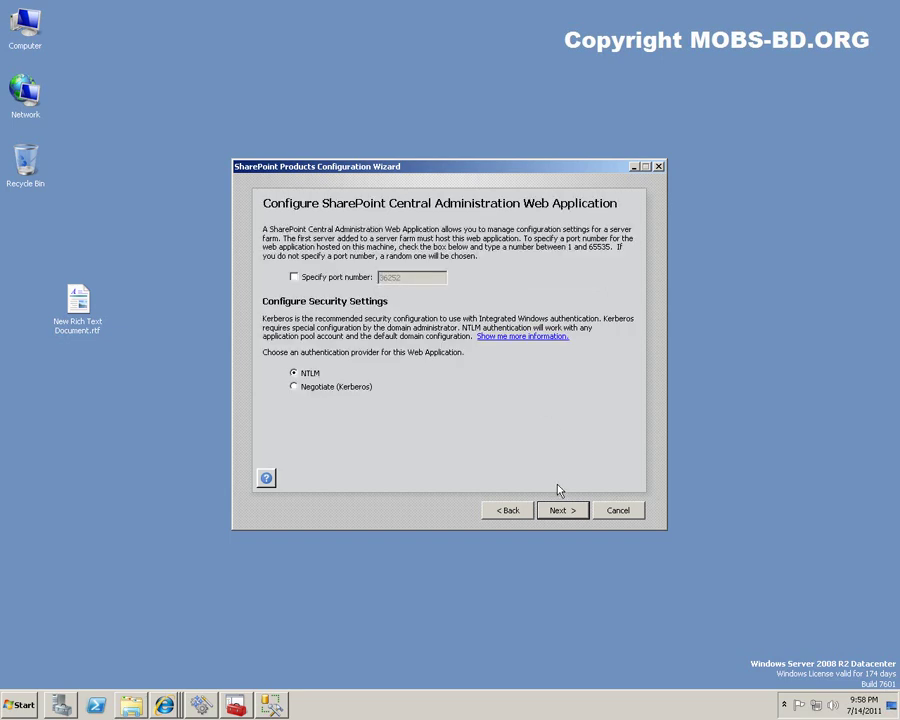
left_click(293, 277)
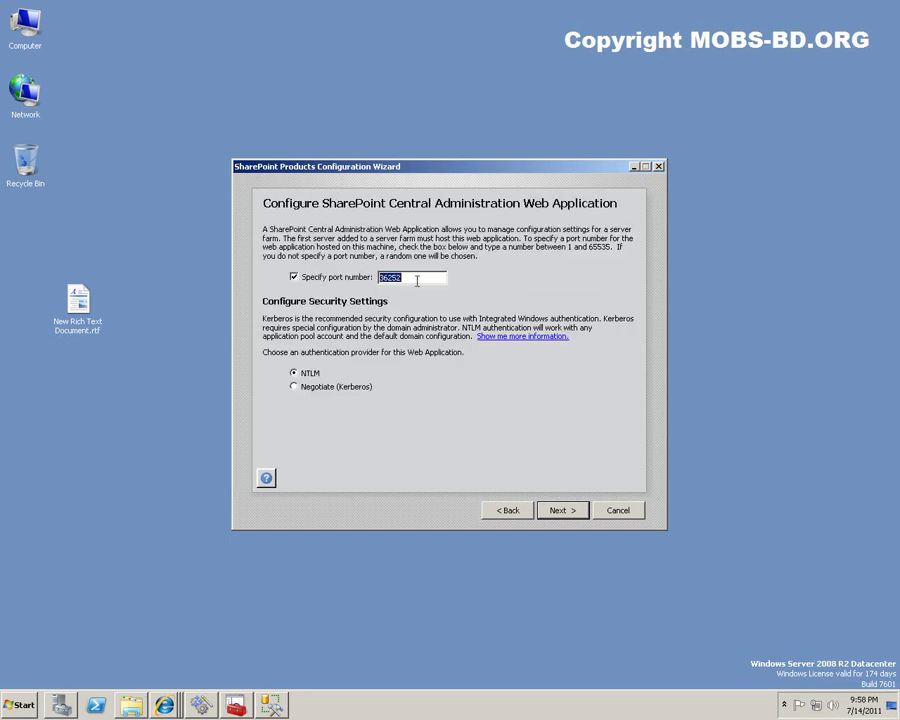
type("55555")
left_click(566, 516)
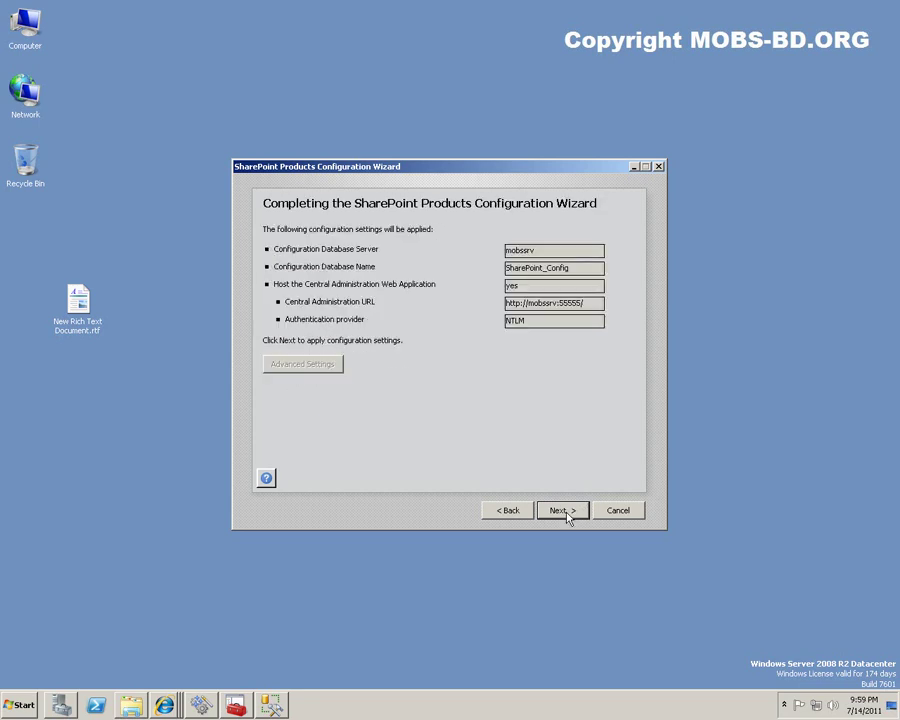
Copy the Central Administration URL from the summary page.
left_click_drag(597, 302, 484, 311)
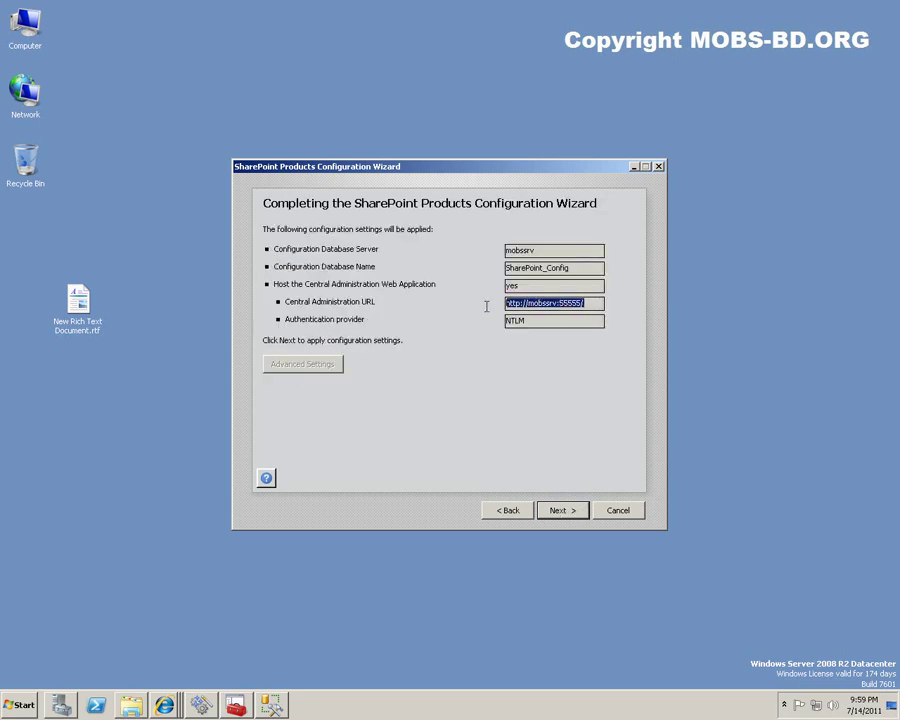
right_click(552, 311)
left_click(586, 342)
Apply the configuration and finish the wizard once it reports success.
left_click(563, 512)
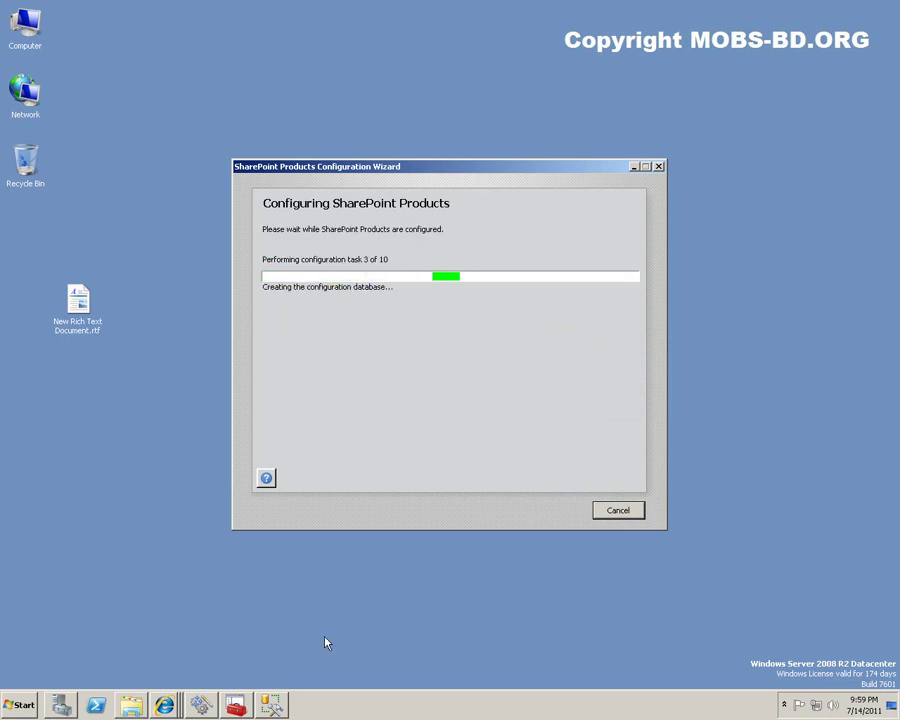
mouse_move(273, 706)
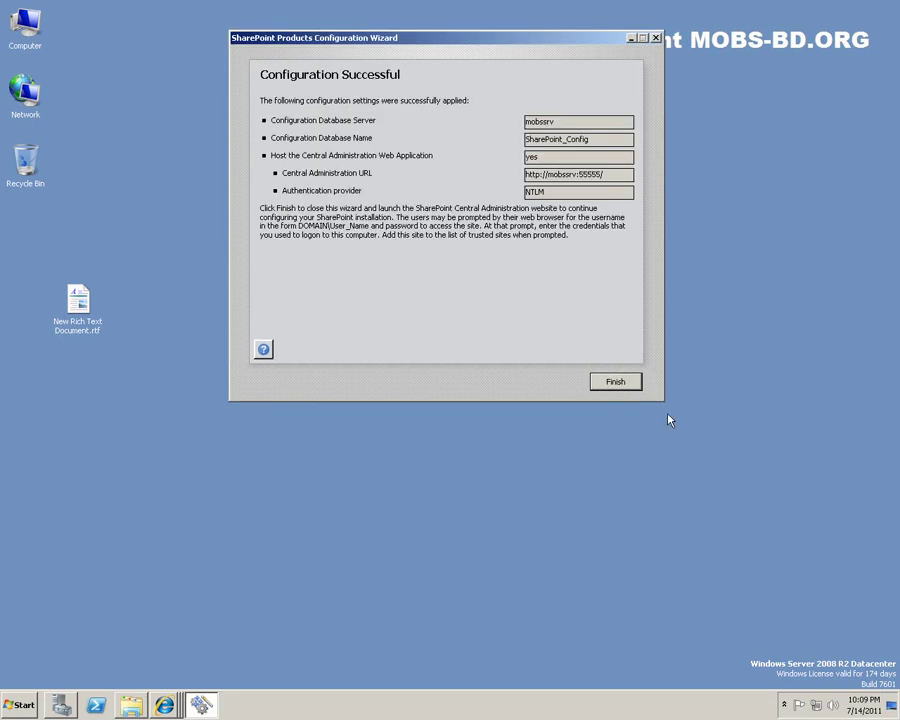
left_click(617, 388)
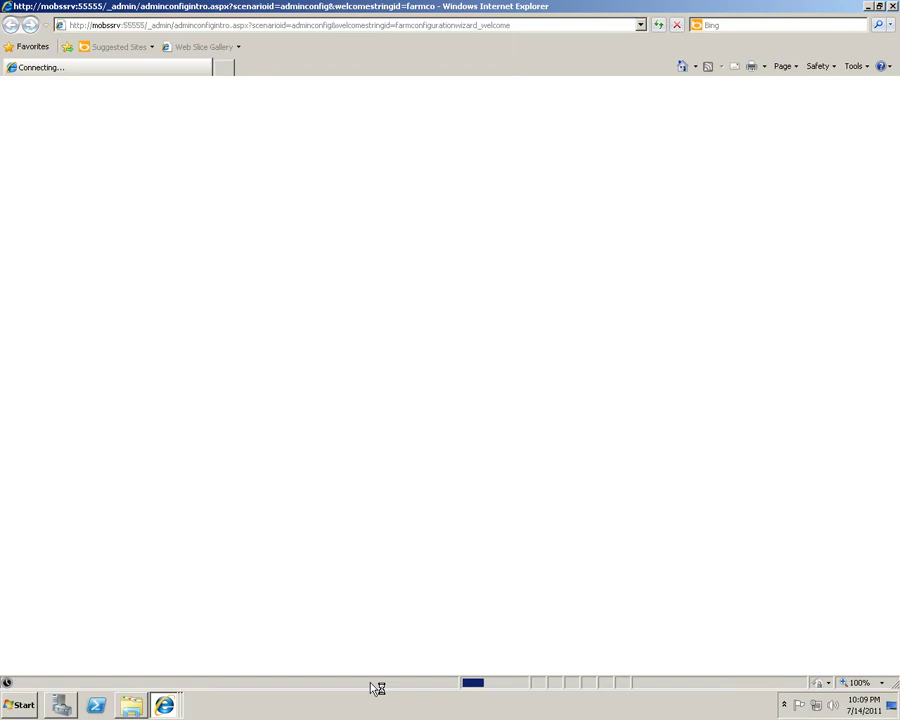
Bring the Internet Explorer window forward and reload the Central Administration page.
left_click(168, 706)
left_click(160, 637)
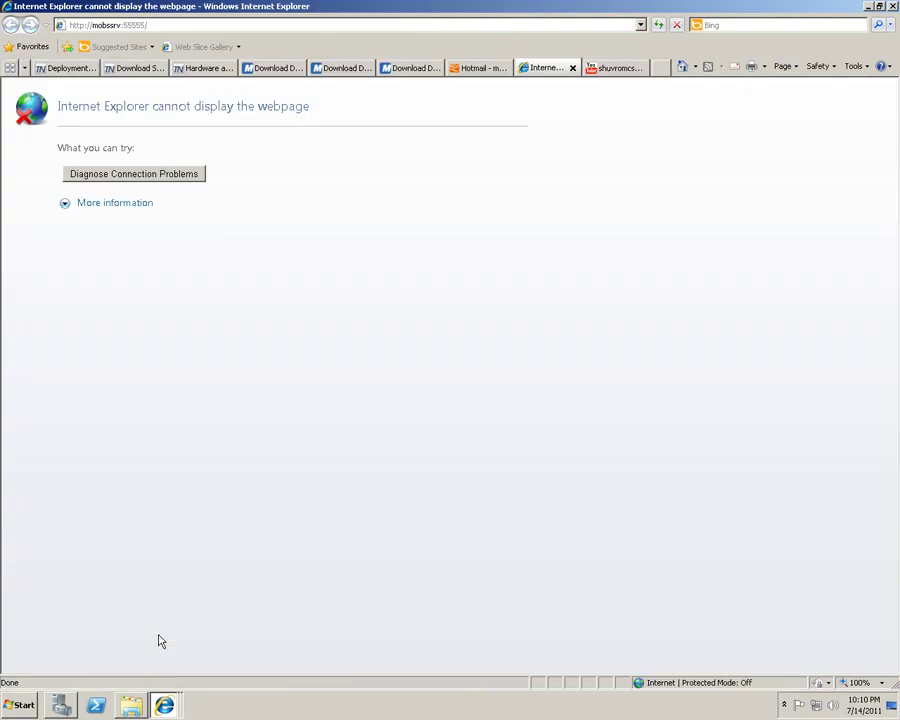
key("F5")
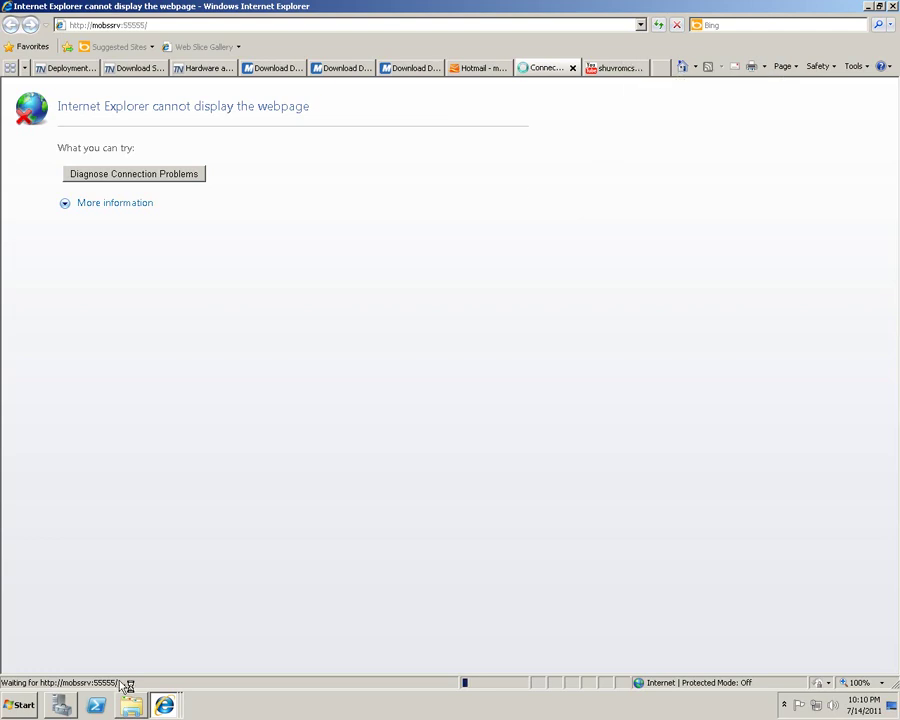
In the Initial Farm Configuration Wizard window, dismiss SmartScreen and decline the Customer Experience Improvement Program.
left_click(164, 702)
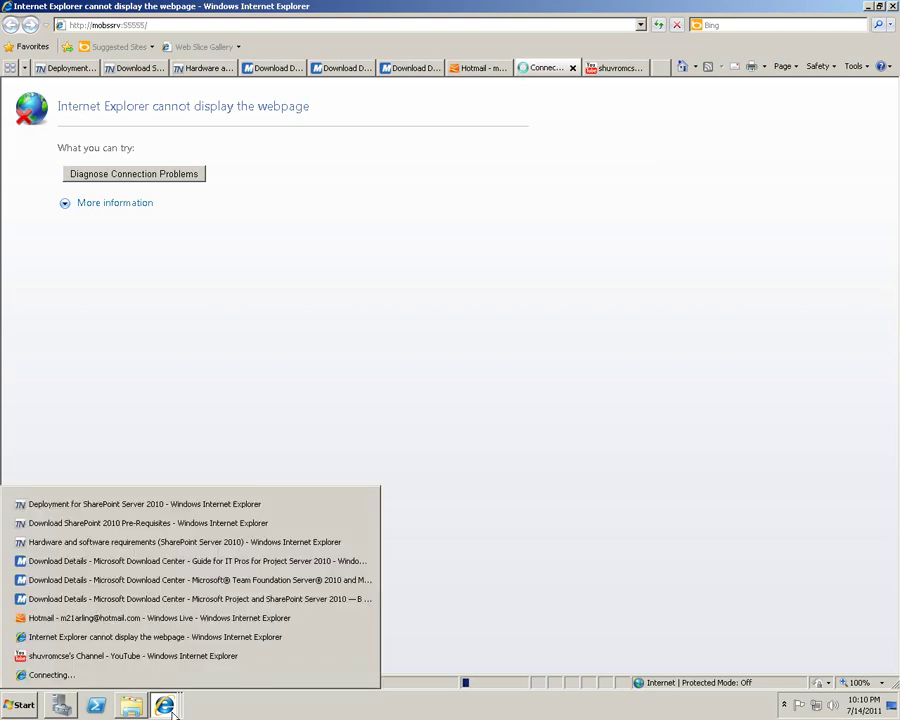
left_click(166, 677)
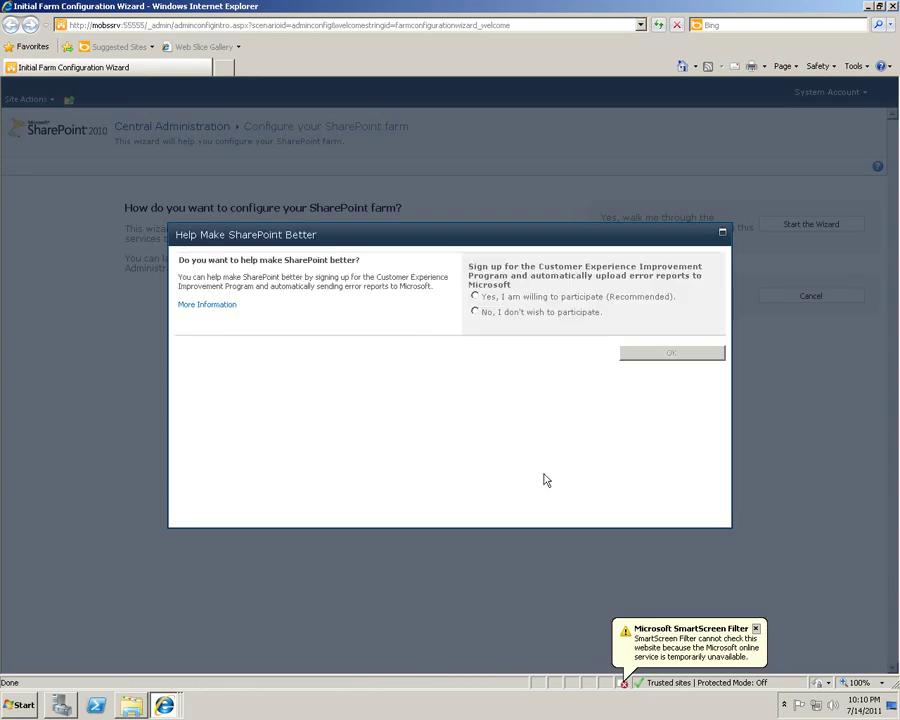
left_click(757, 630)
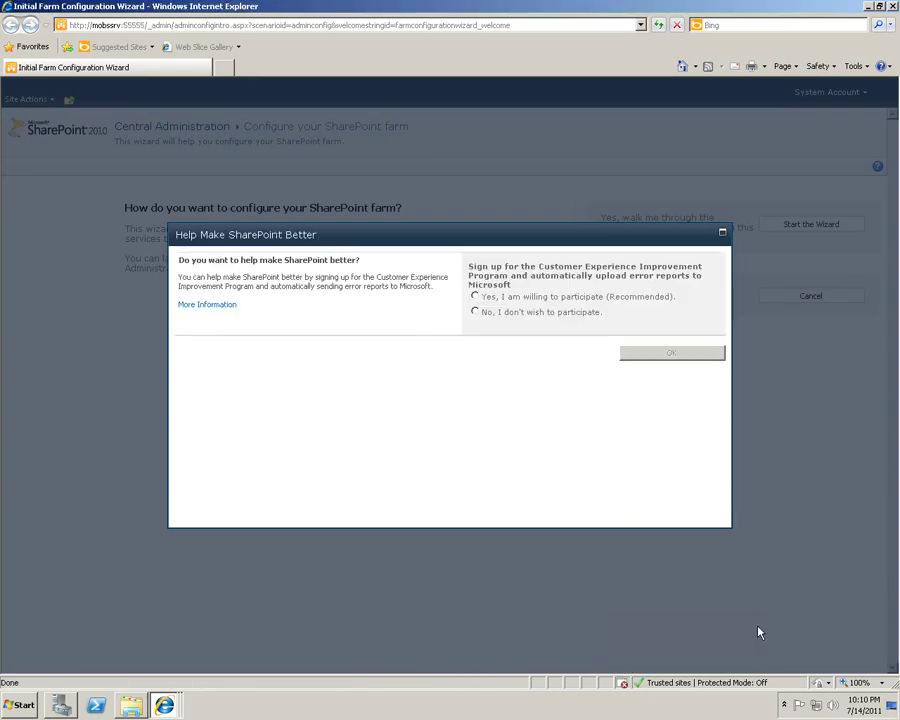
left_click(477, 312)
left_click(662, 355)
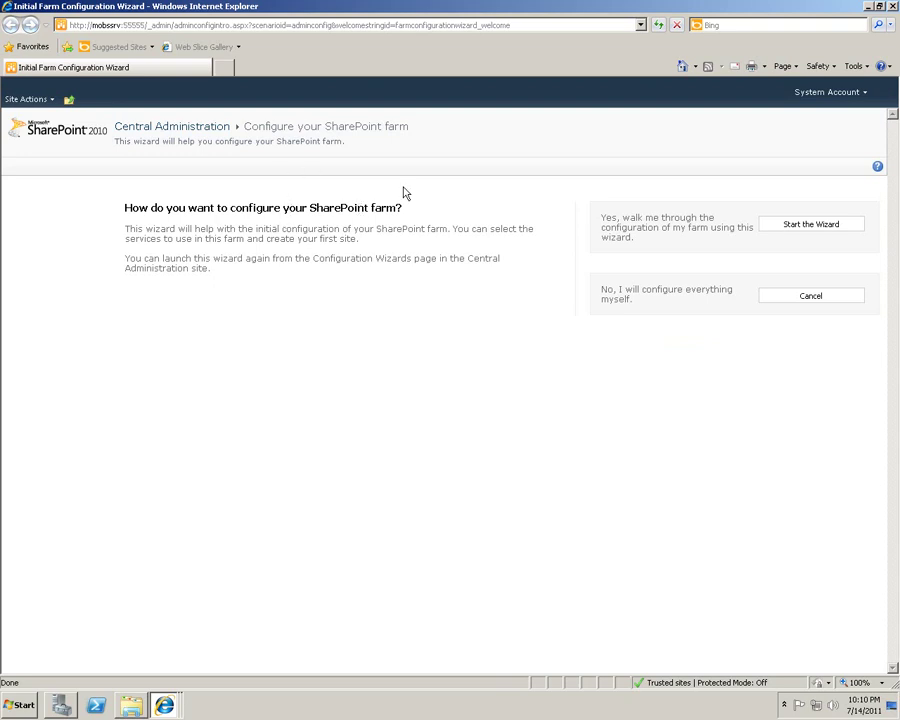
Run the farm wizard under the existing managed account, then bring up the Central Administration home window.
left_click(797, 228)
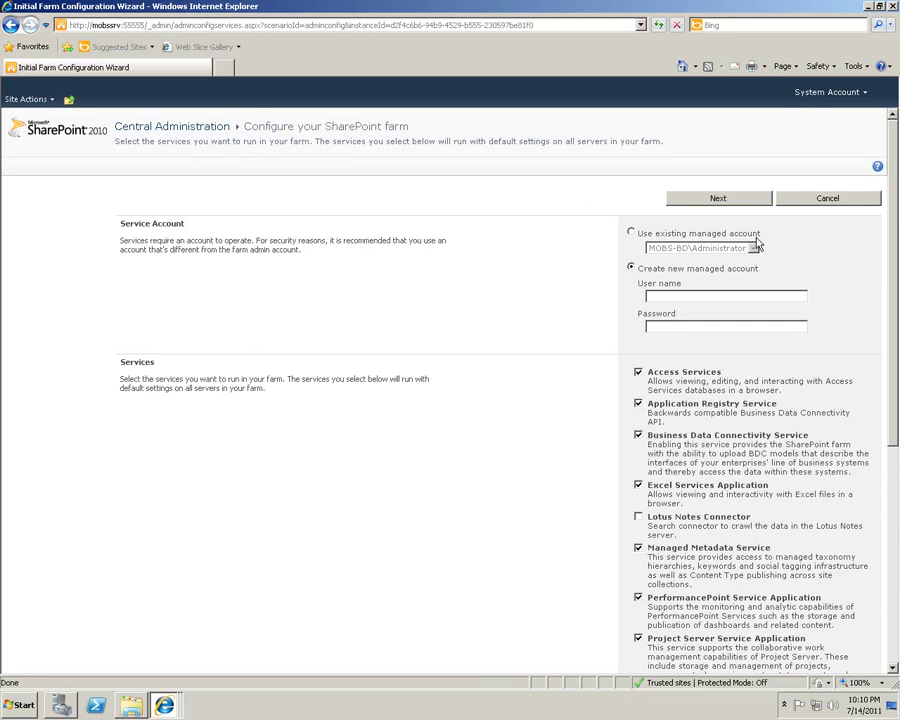
left_click(631, 232)
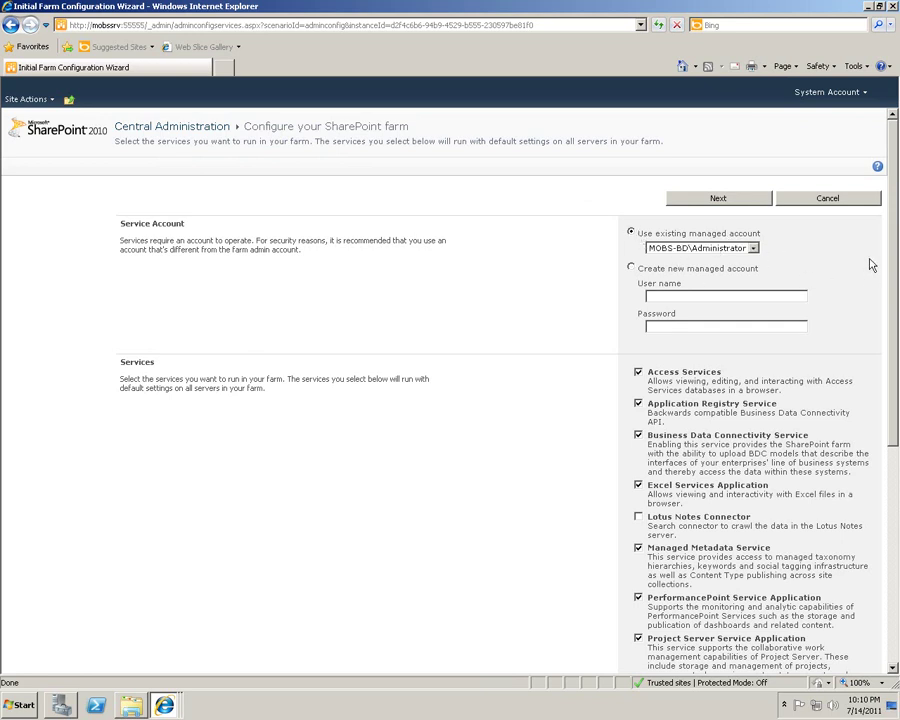
scroll(870, 268, "down", 5)
scroll(870, 268, "up", 5)
left_click(720, 199)
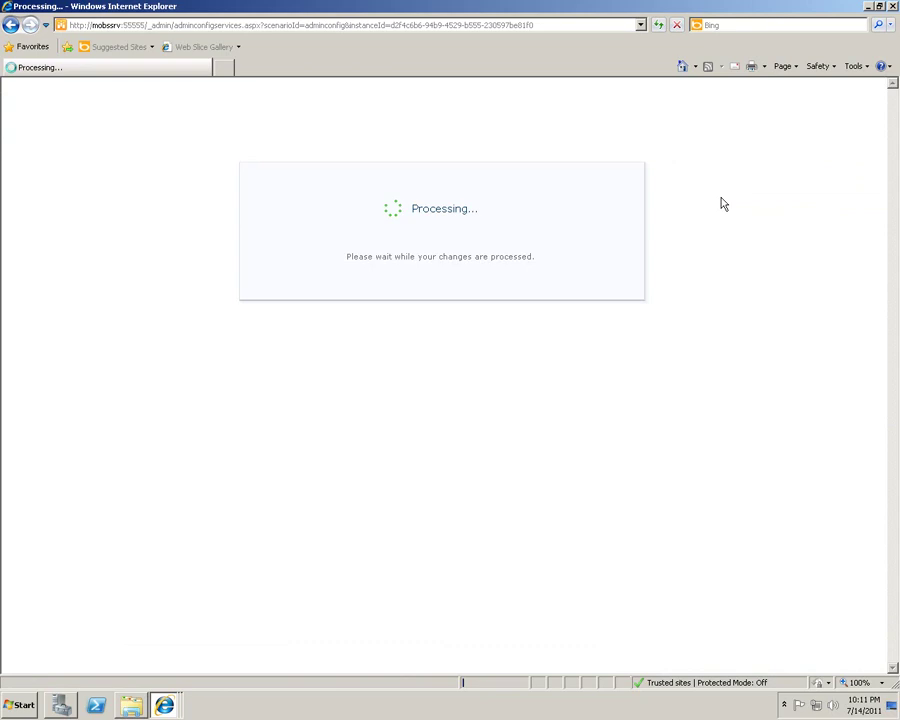
left_click(163, 706)
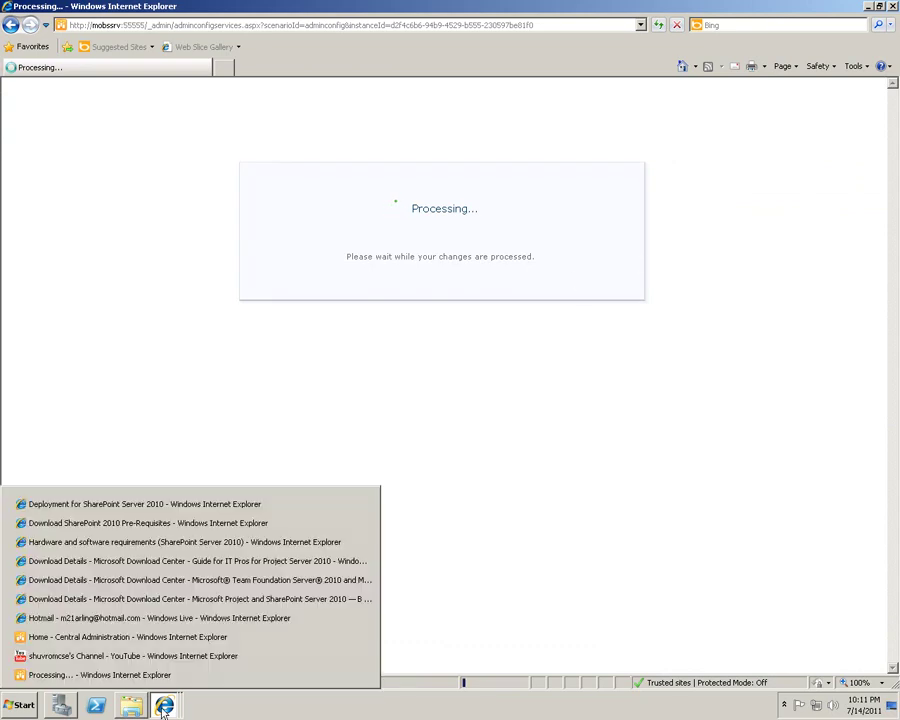
left_click(150, 637)
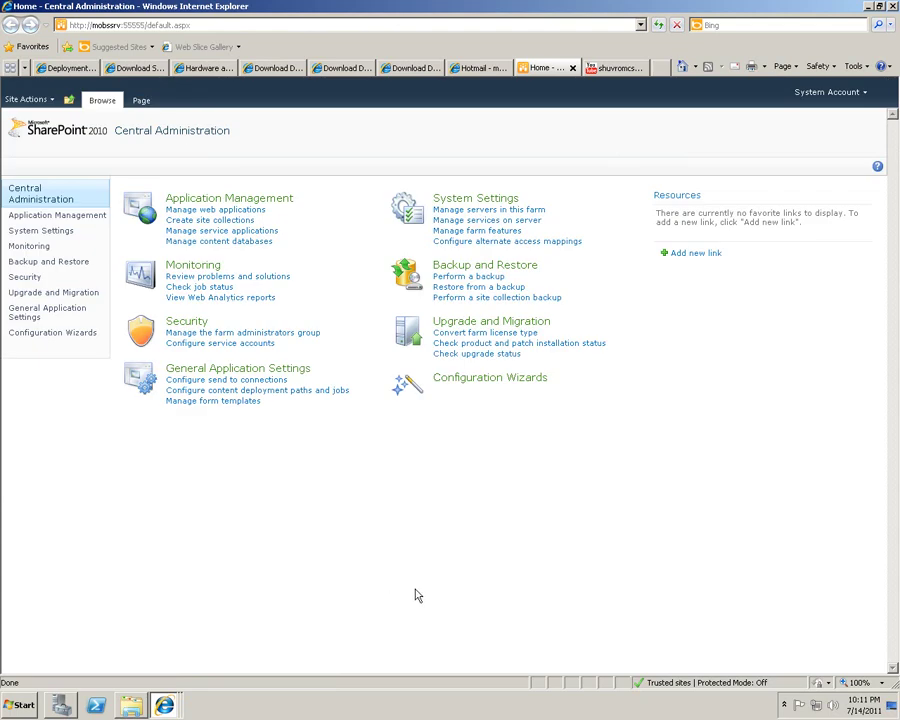
Move between the processing window and Central Administration home, then open Perform a Backup.
left_click(143, 30)
left_click(867, 8)
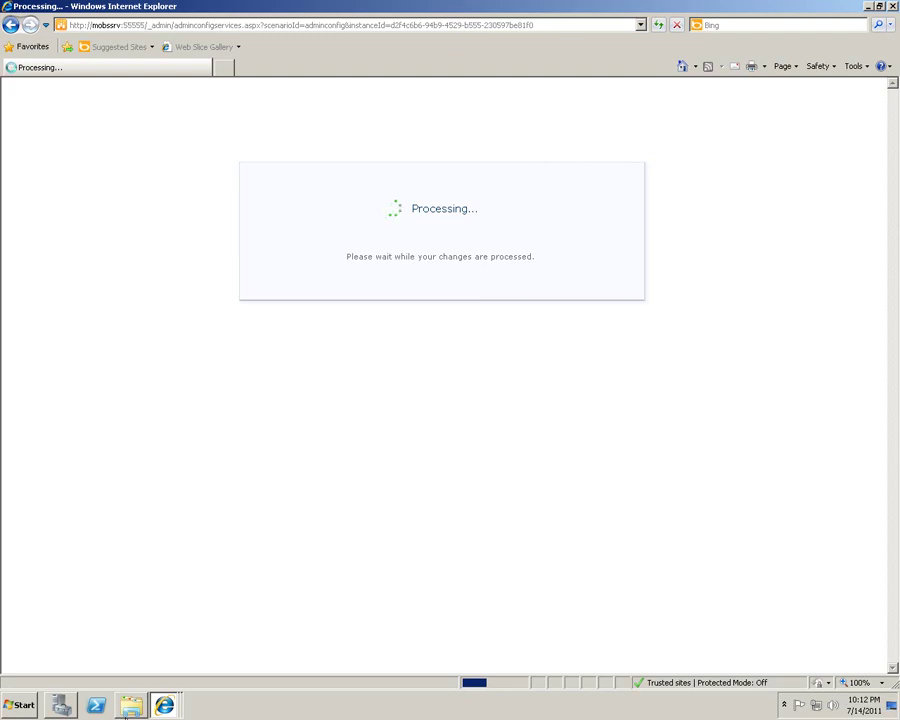
left_click(174, 708)
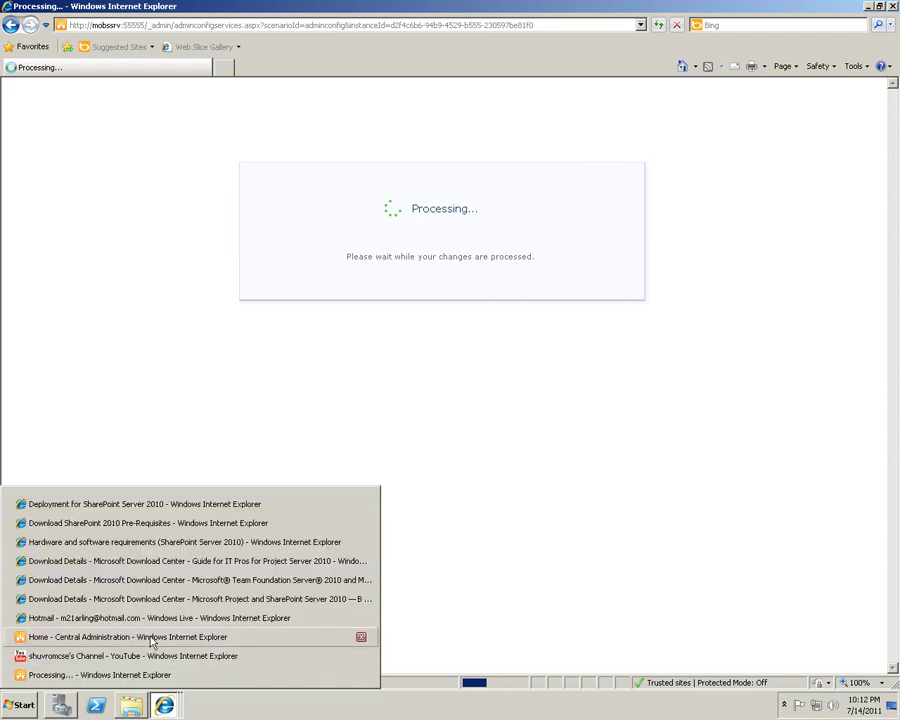
left_click(176, 636)
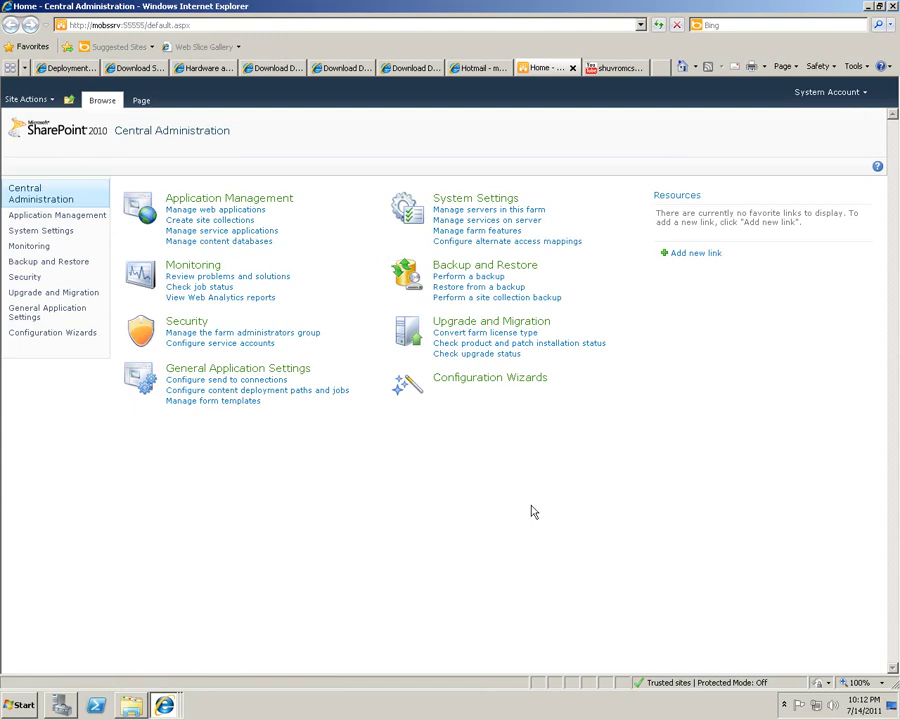
left_click(205, 24)
left_click(650, 563)
Bring the processing window forward and browse the Visual Studio 2008 and Lync Server 2010 folders.
left_click(165, 706)
left_click(157, 673)
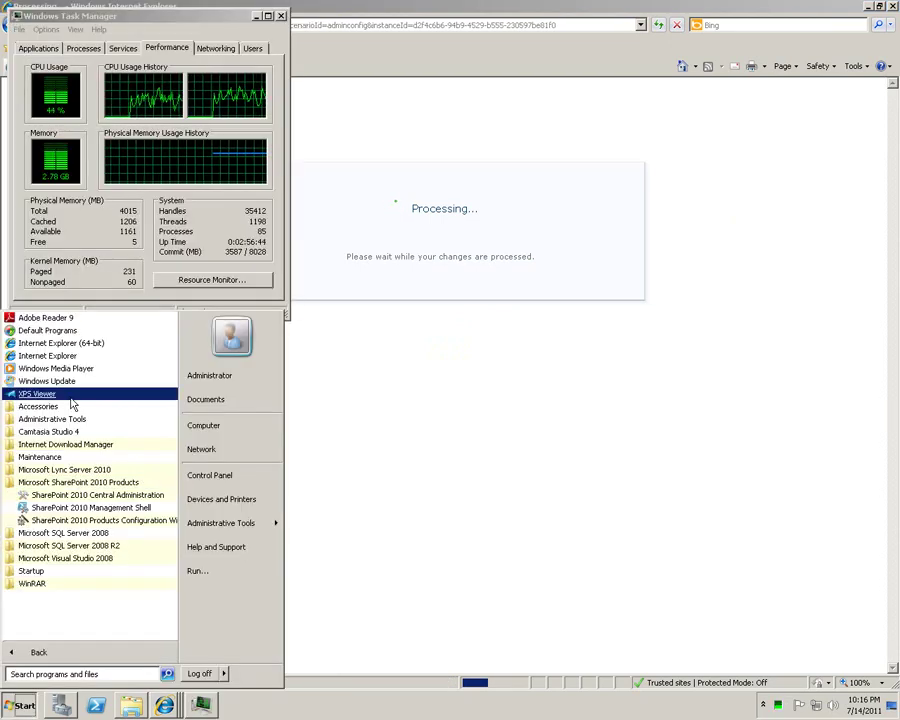
left_click(87, 561)
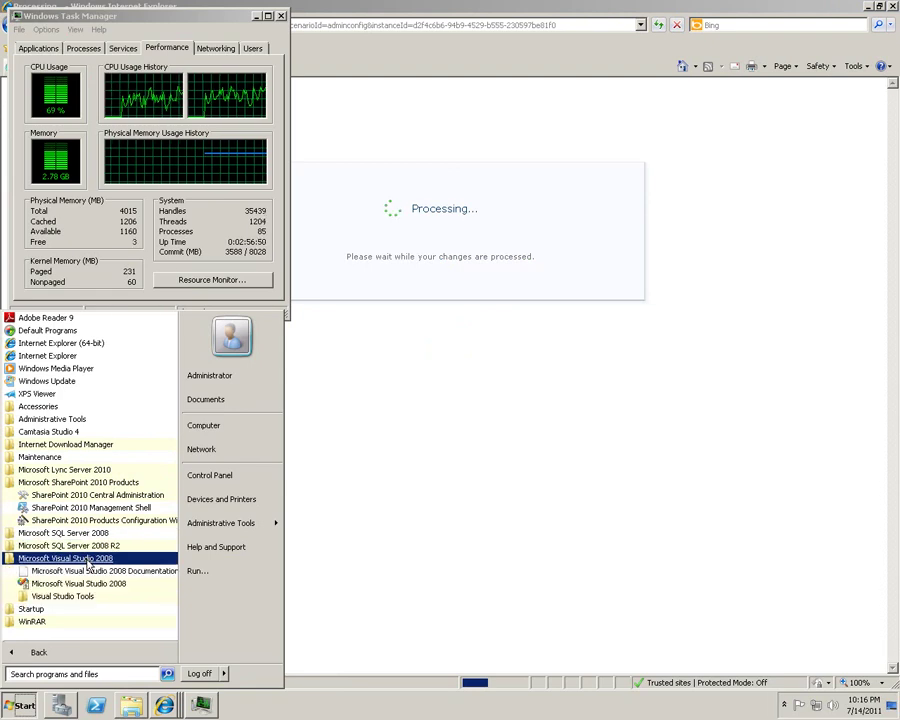
left_click(46, 471)
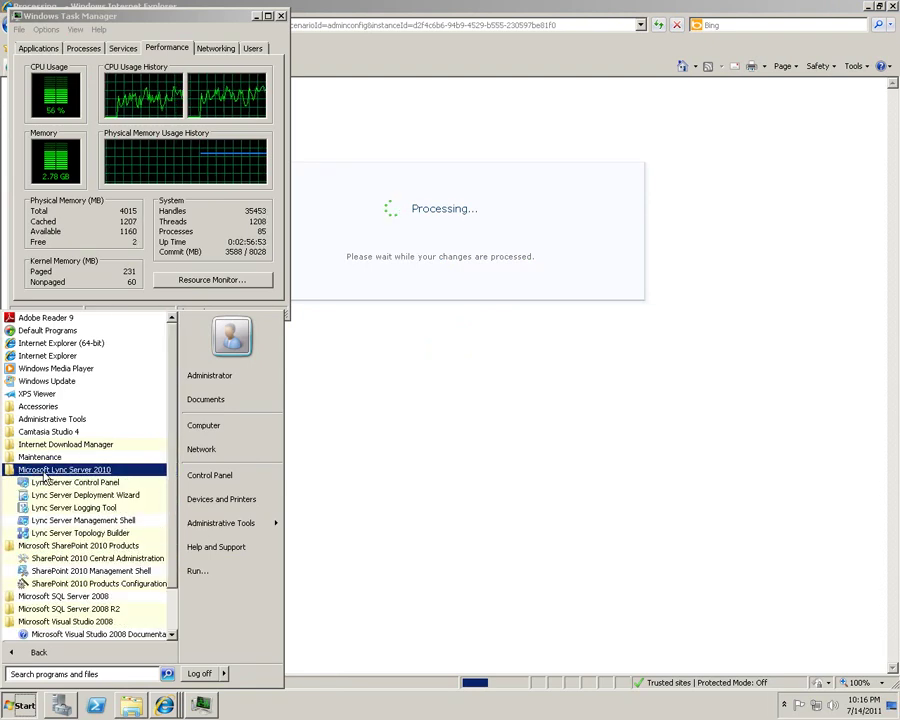
left_click(45, 471)
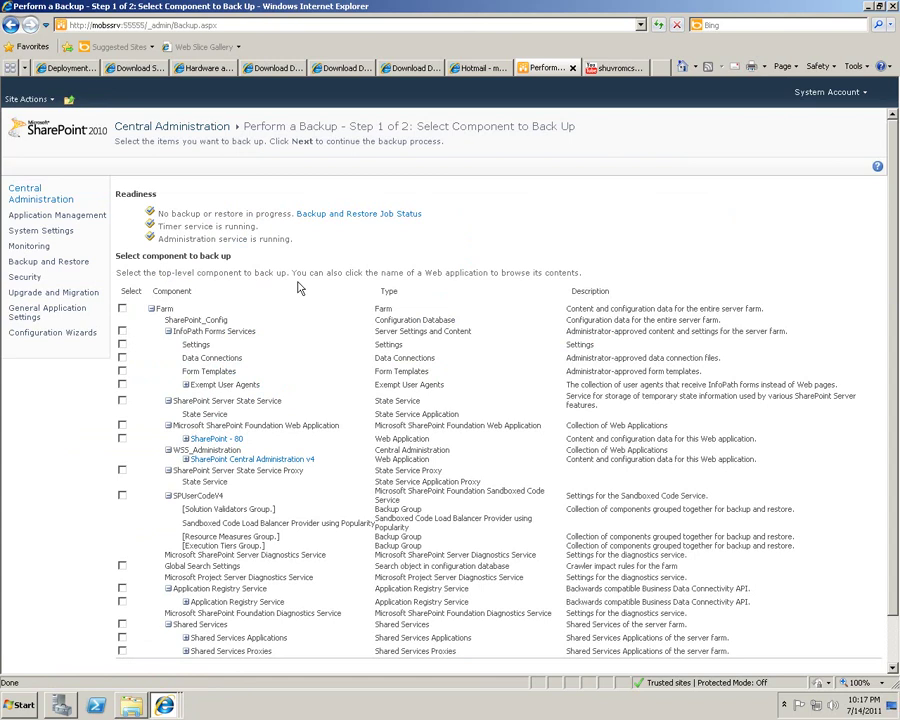
Select the whole Farm for backup and bring the processing window forward.
scroll(298, 288, "down", 1)
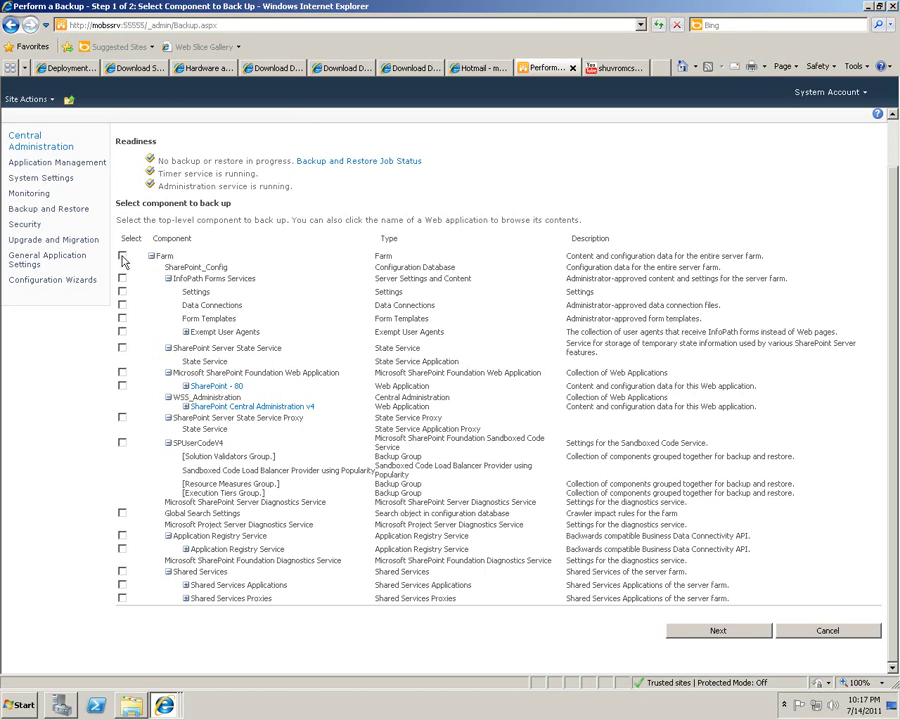
left_click(122, 257)
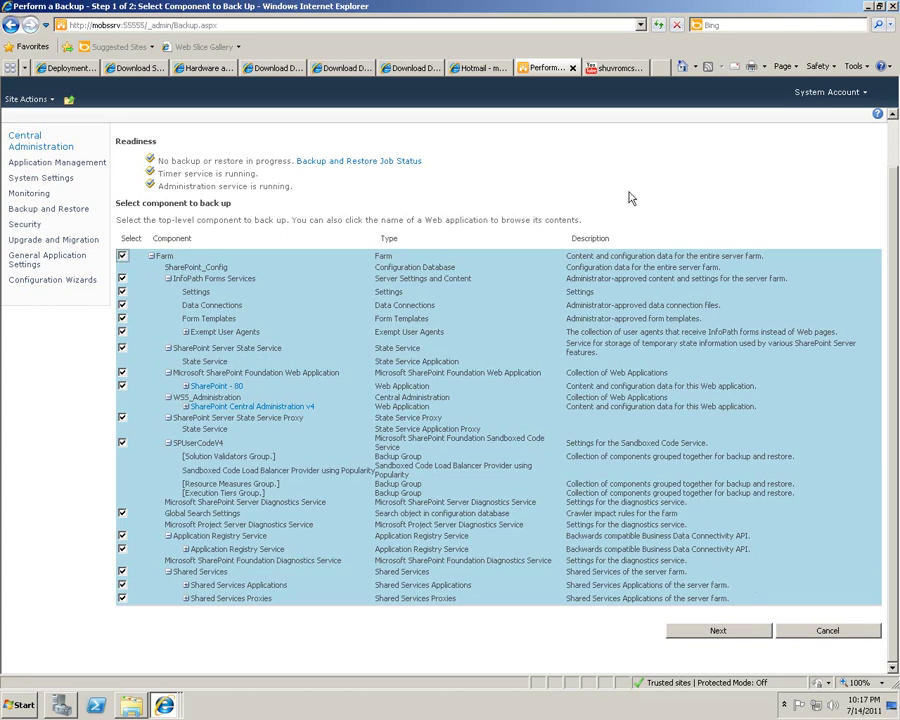
left_click(166, 706)
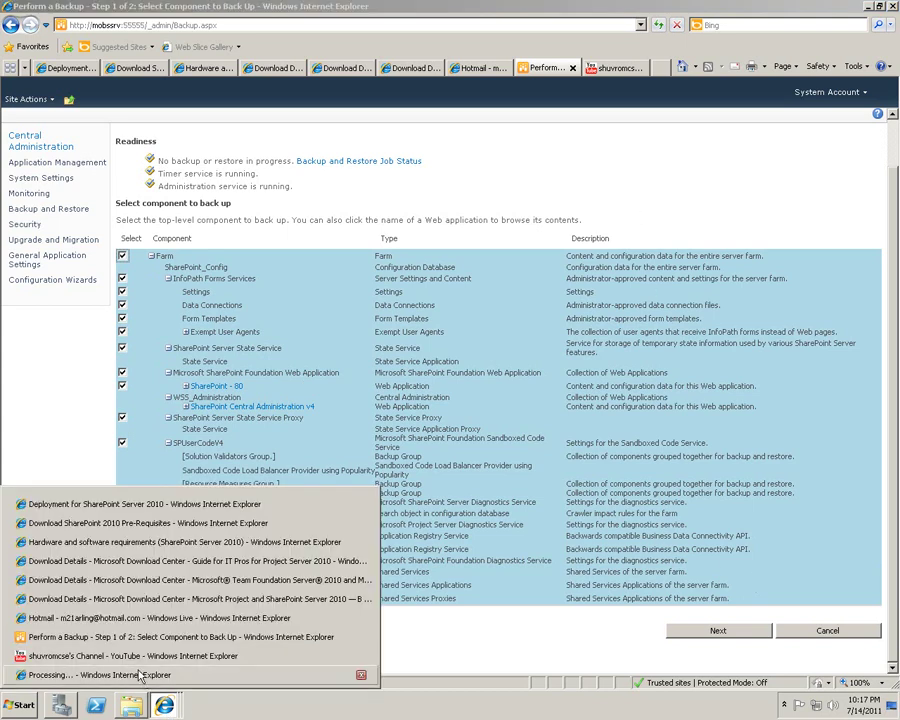
left_click(137, 675)
Return to the backup selection window and check the network connection status.
left_click(165, 706)
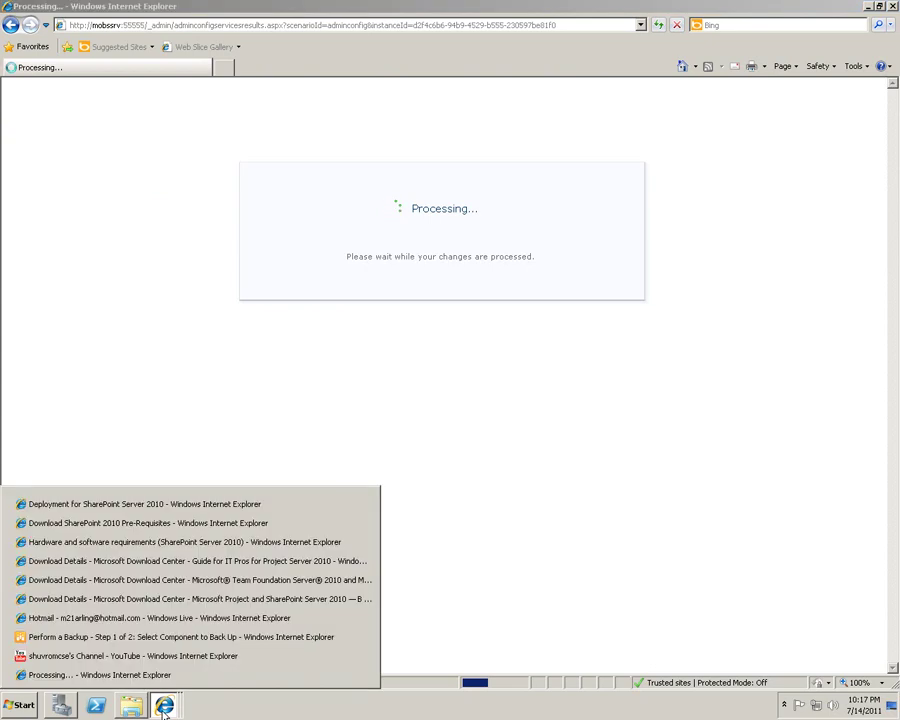
left_click(140, 631)
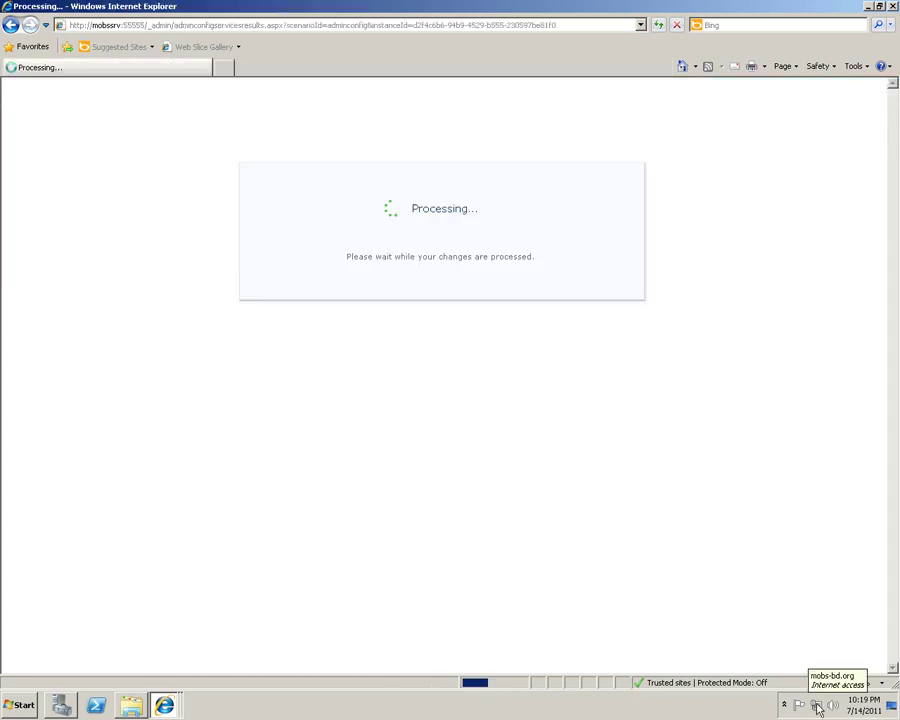
left_click(816, 705)
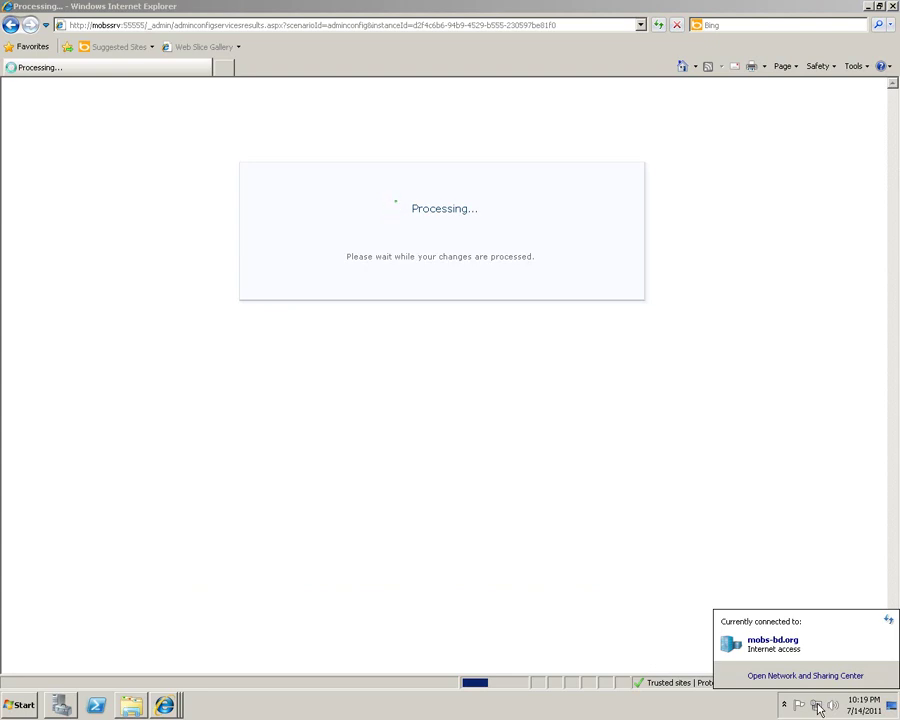
left_click(648, 708)
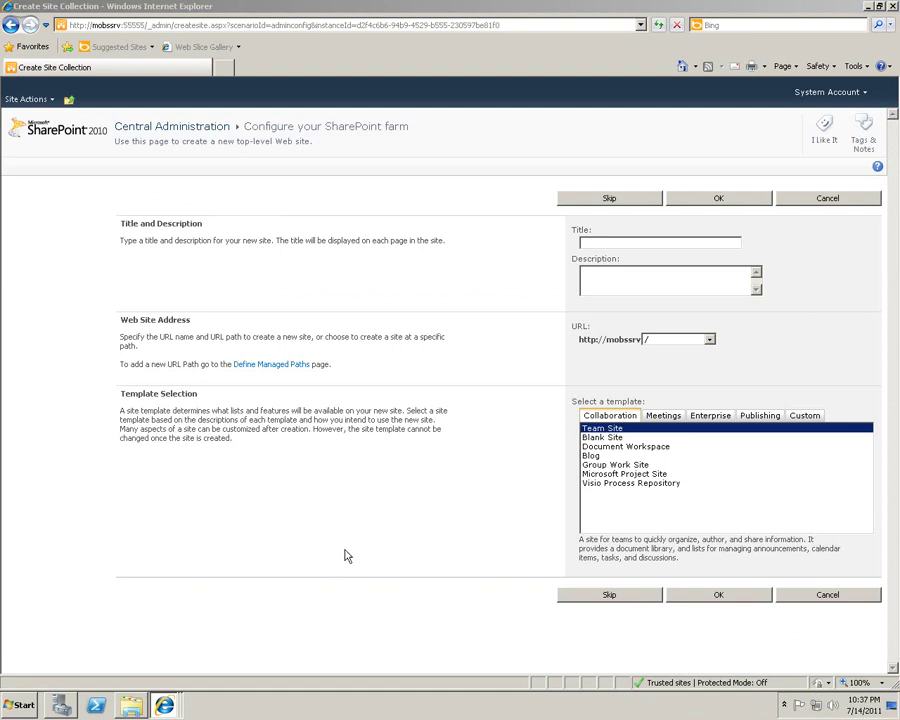
Title the new site 'MOBS Central' and keep the root '/' URL path.
left_click(636, 240)
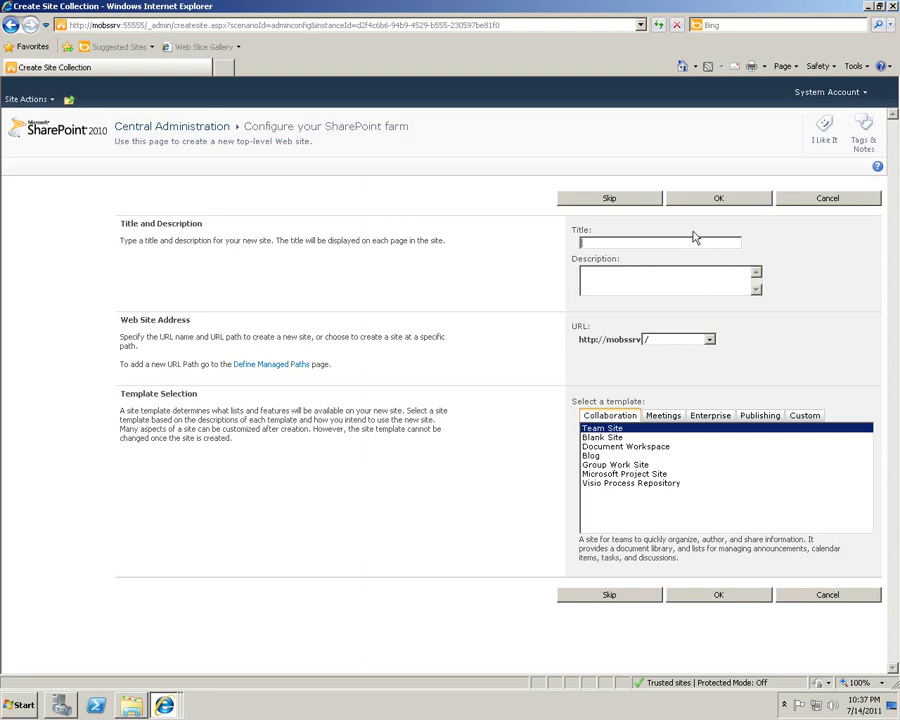
type("MOB")
type("S First")
key("BackSpace")
key("BackSpace")
key("BackSpace")
key("BackSpace")
key("BackSpace")
key("BackSpace")
type("Central")
left_click(709, 339)
left_click(719, 312)
Browse the template tabs, choose the Collaboration Team Site template, and submit the form.
left_click(665, 418)
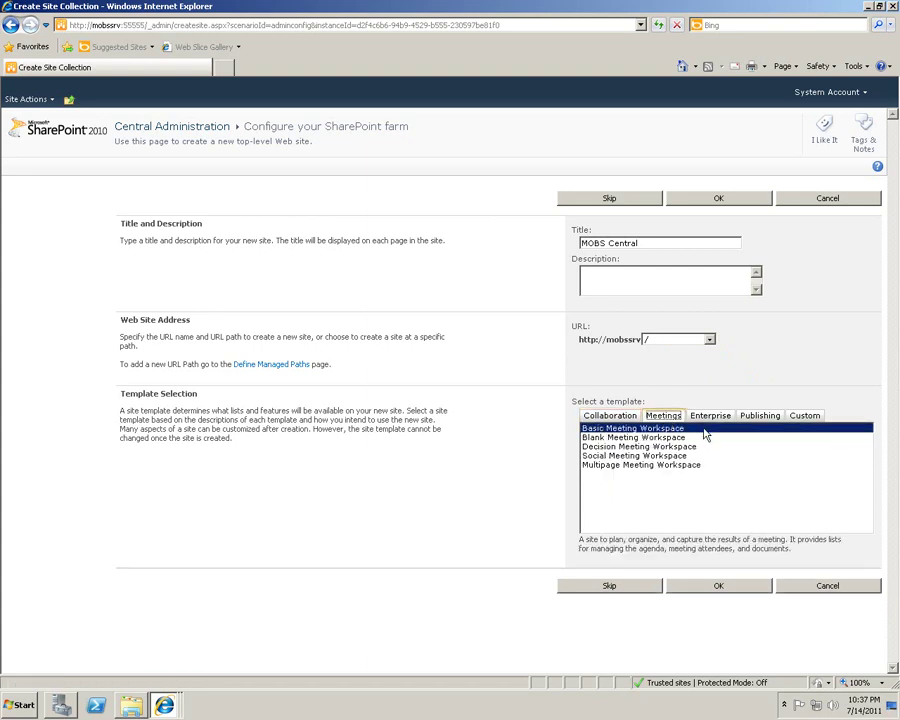
left_click(711, 418)
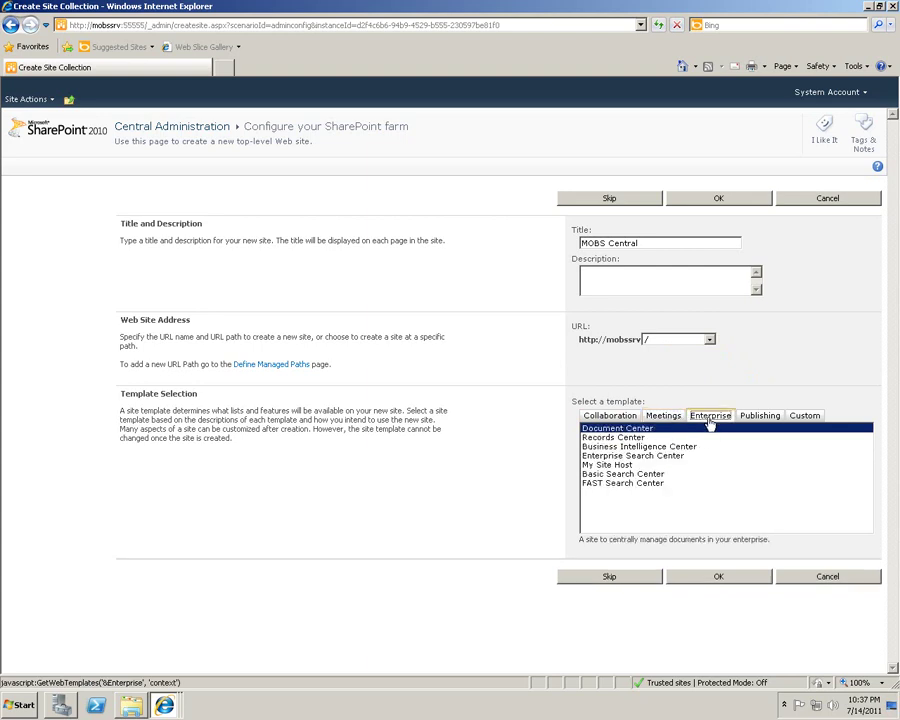
left_click(762, 418)
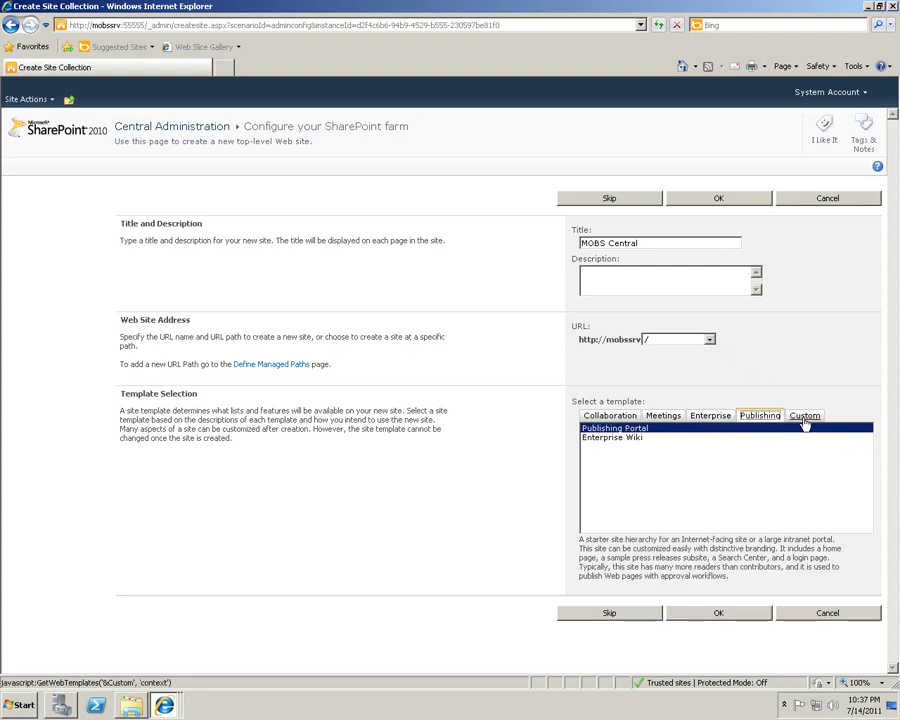
left_click(805, 416)
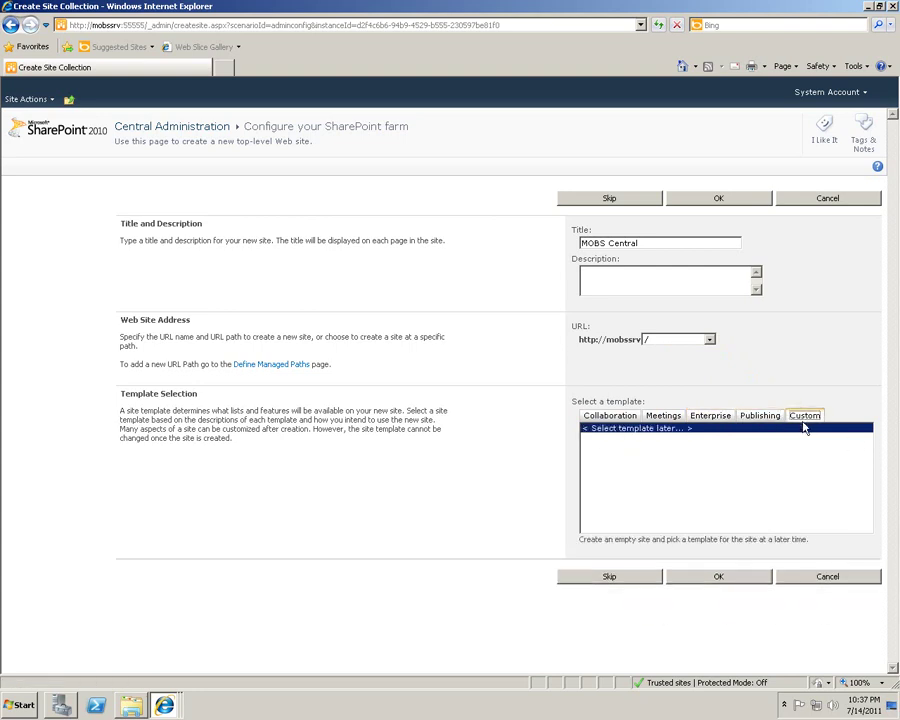
left_click(611, 416)
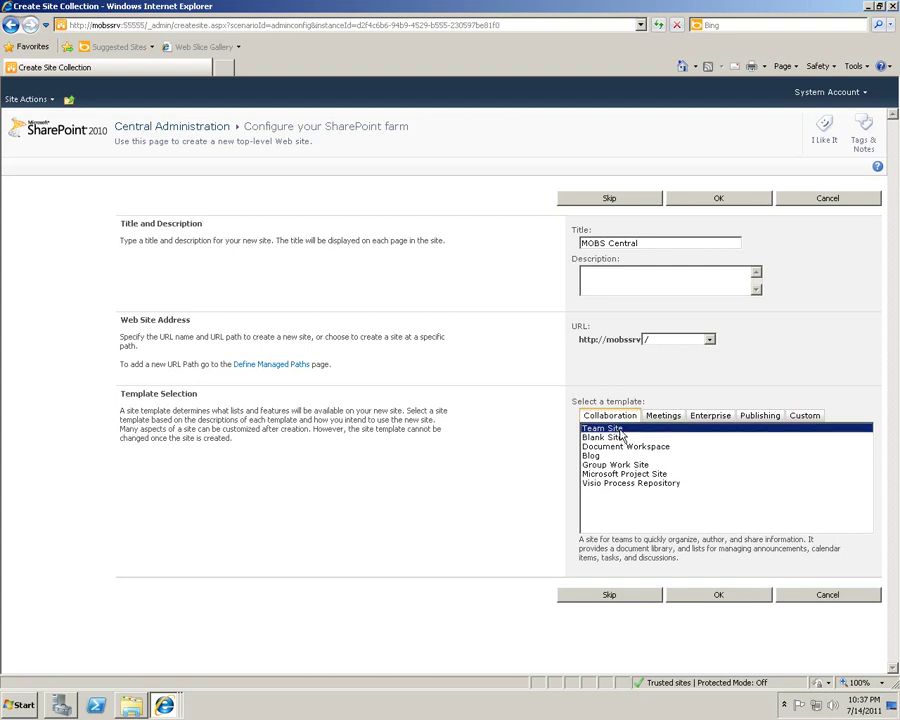
left_click(713, 597)
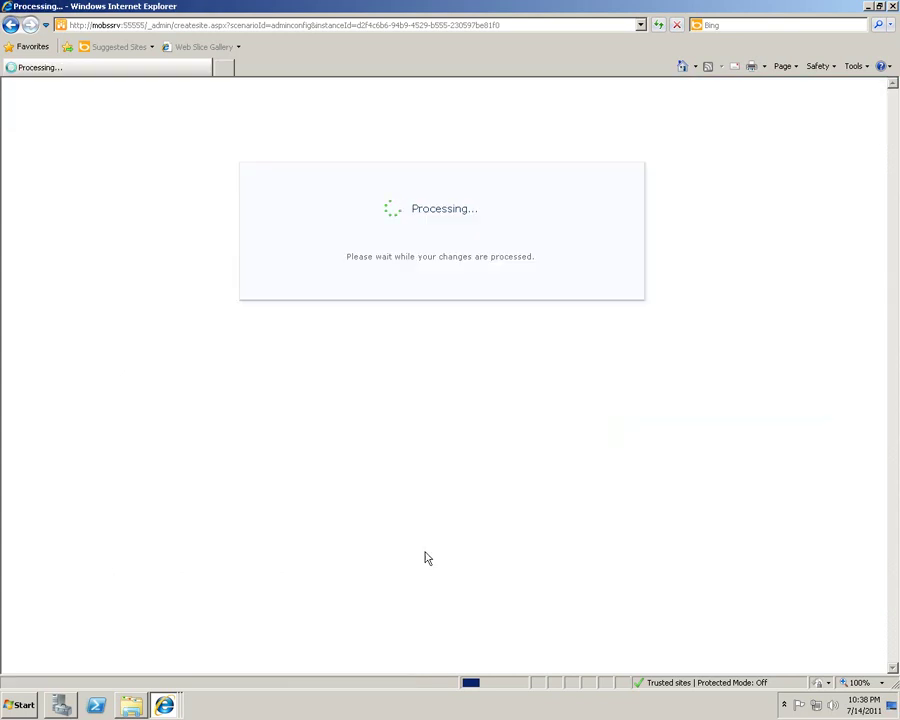
left_click(172, 714)
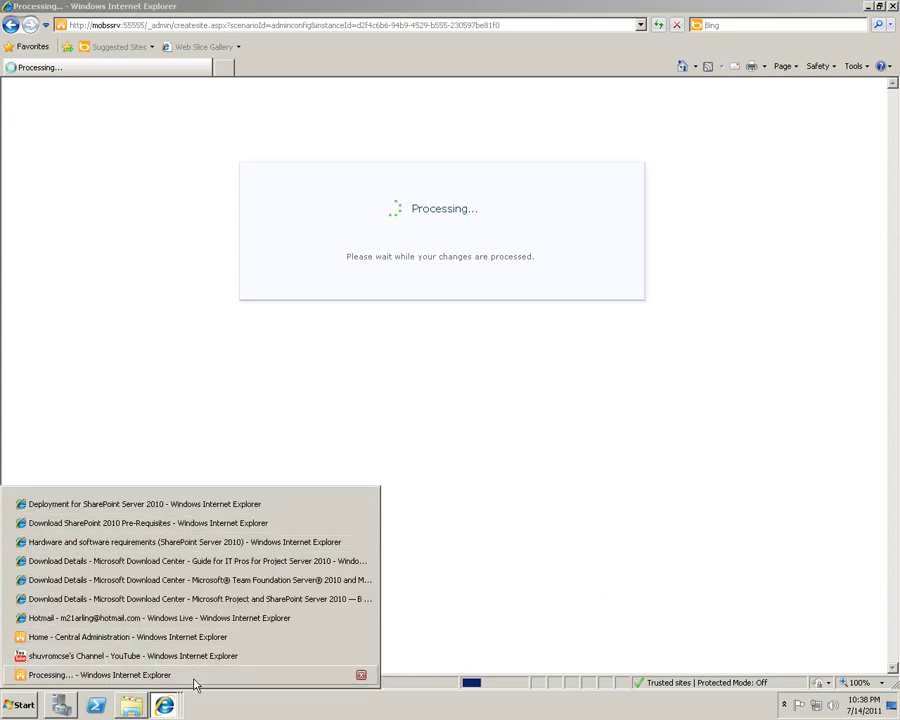
left_click(182, 637)
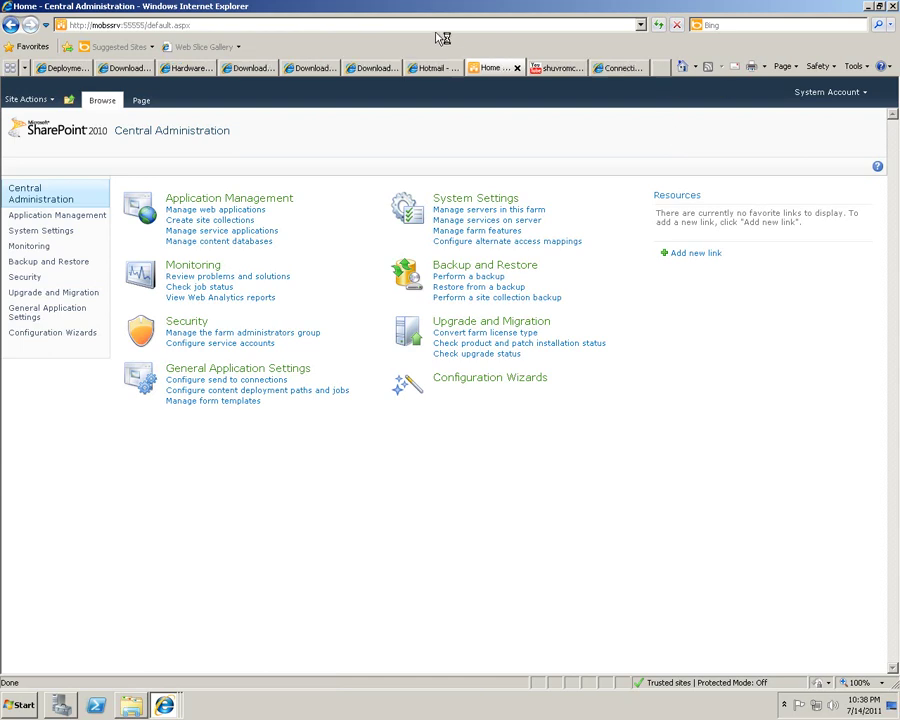
left_click(352, 25)
key("ctrl+t")
right_click(373, 24)
left_click(410, 73)
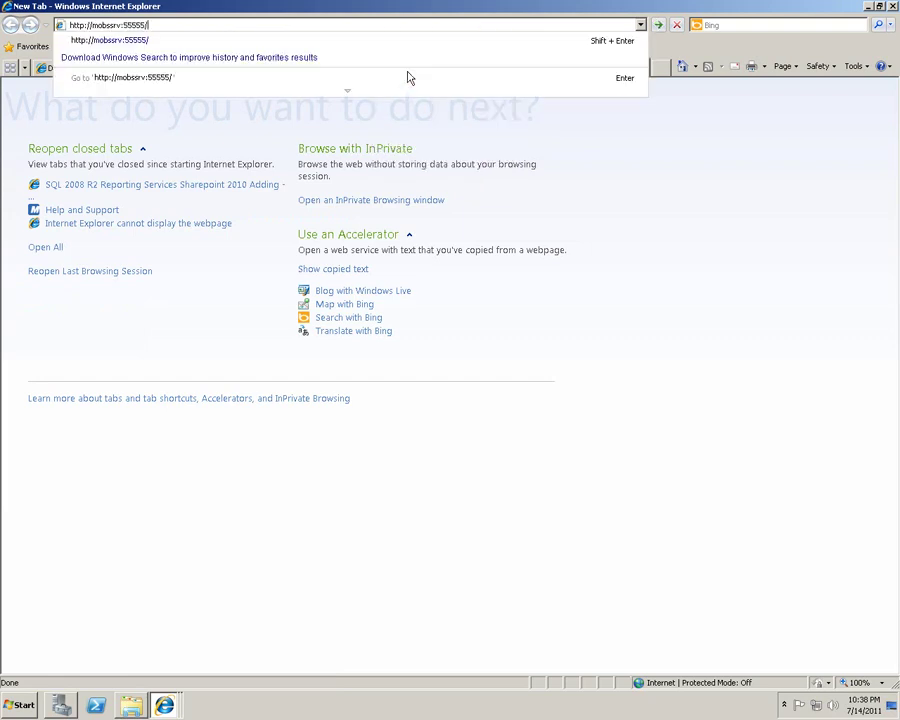
key("BackSpace")
key("BackSpace")
key("BackSpace")
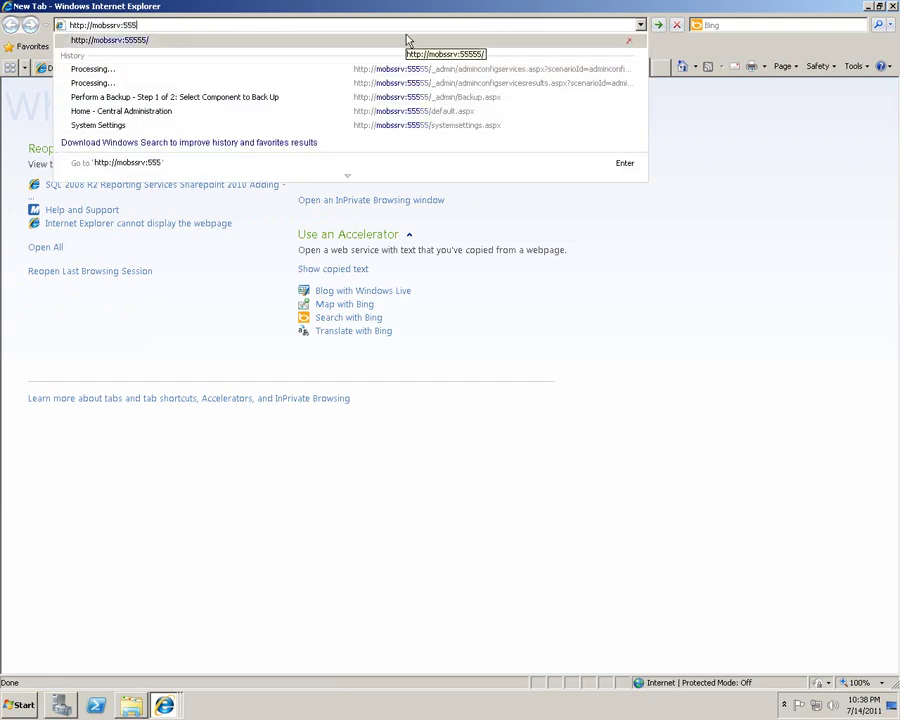
key("BackSpace")
key("BackSpace")
key("BackSpace")
key("BackSpace")
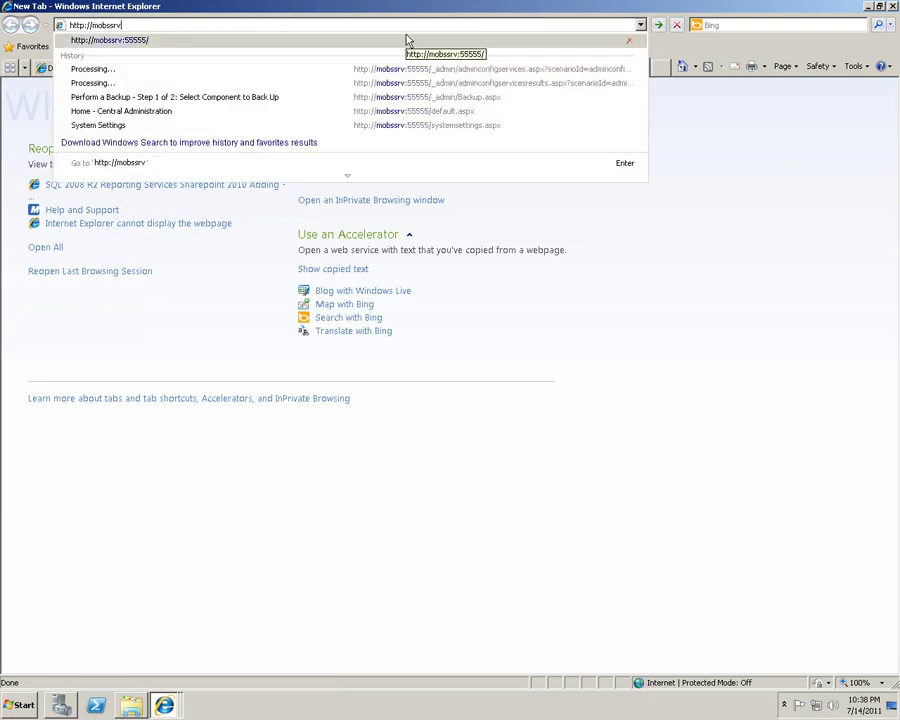
key("Return")
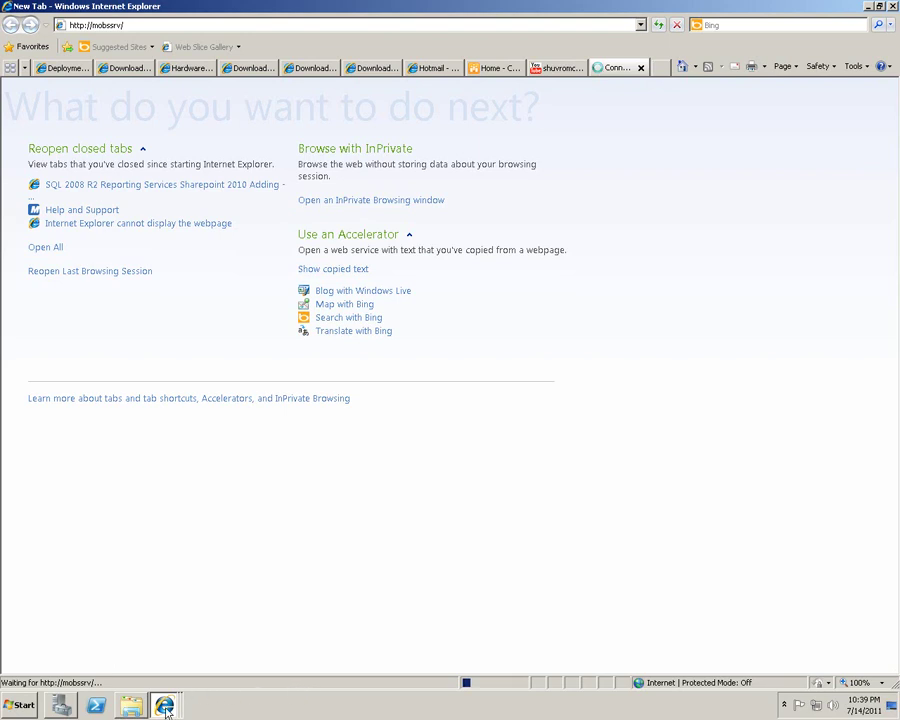
Move between the browser windows and tabs, ending on the wizard's processing page.
mouse_move(165, 705)
left_click(136, 676)
mouse_move(165, 705)
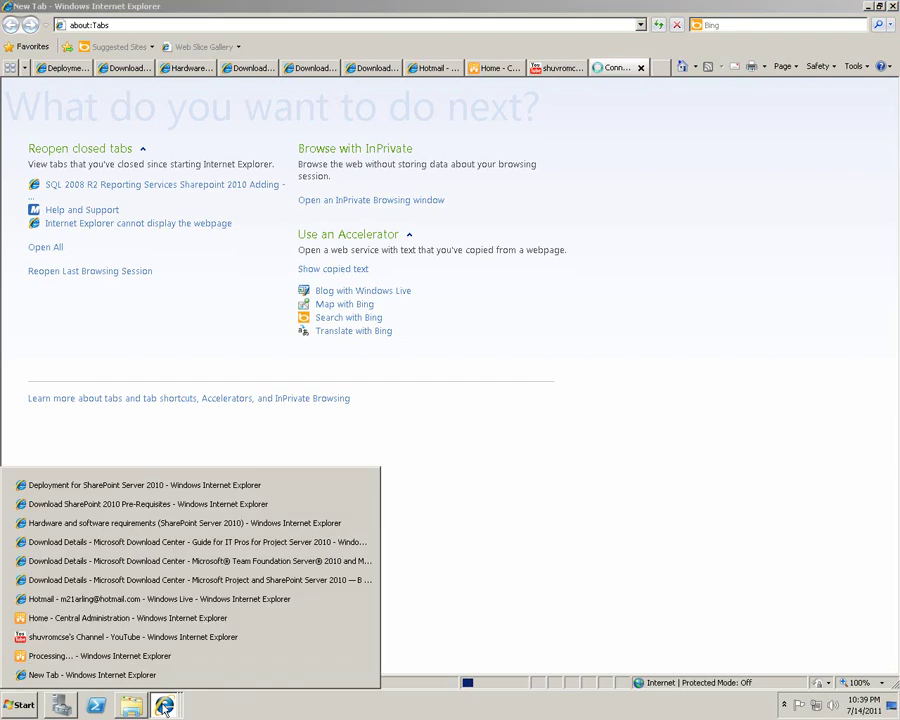
left_click(145, 656)
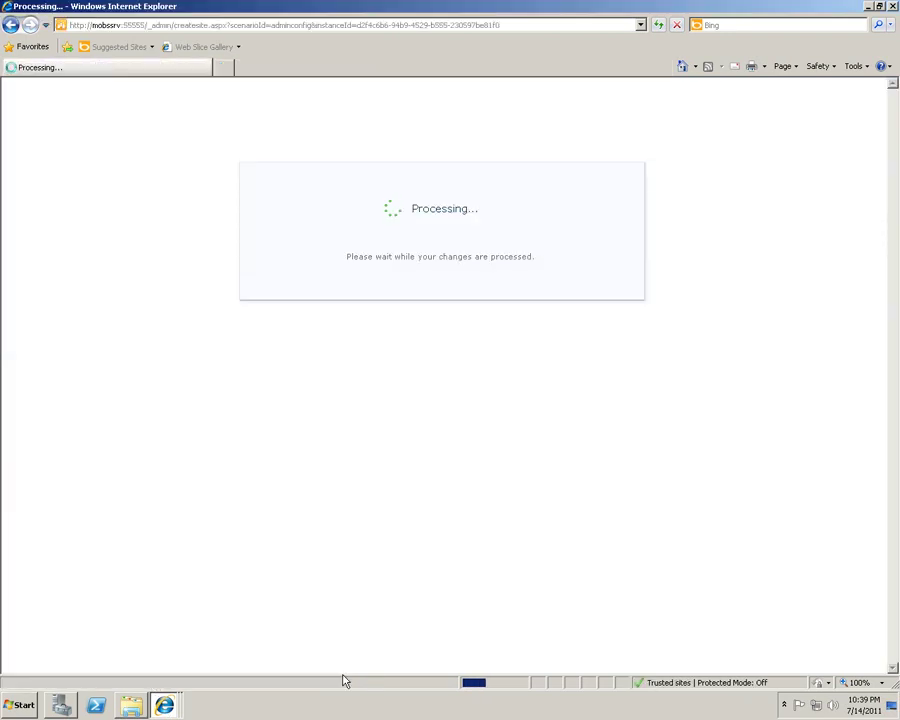
mouse_move(165, 703)
left_click(141, 674)
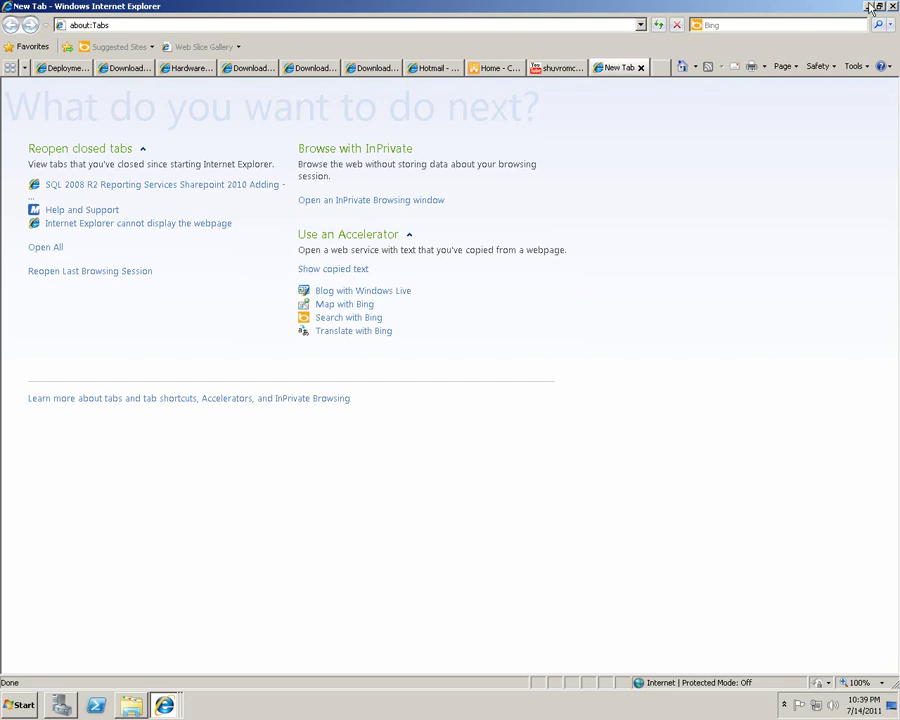
left_click(490, 67)
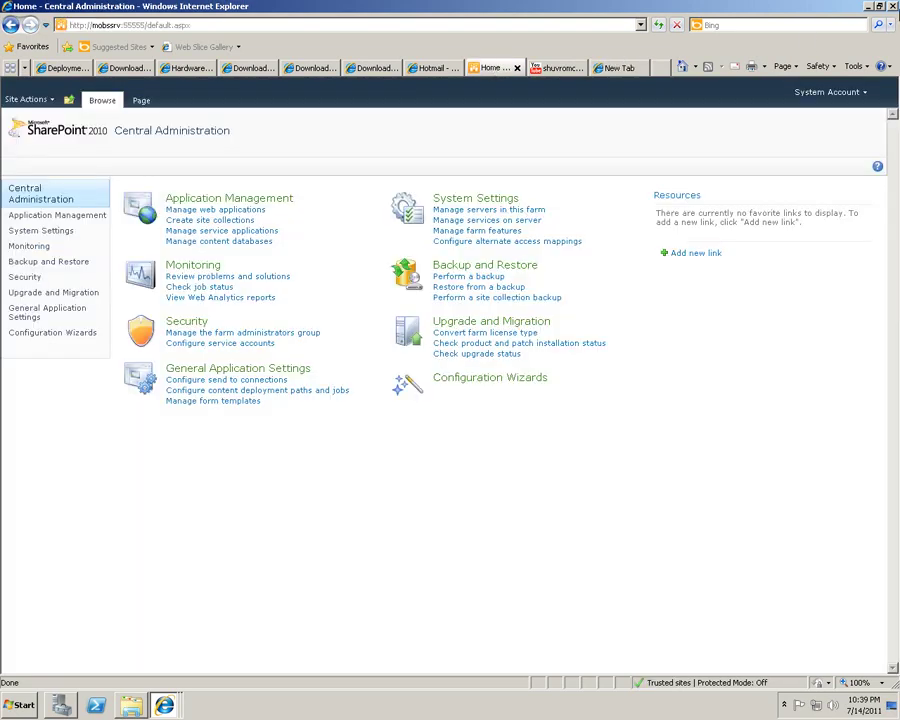
left_click(869, 7)
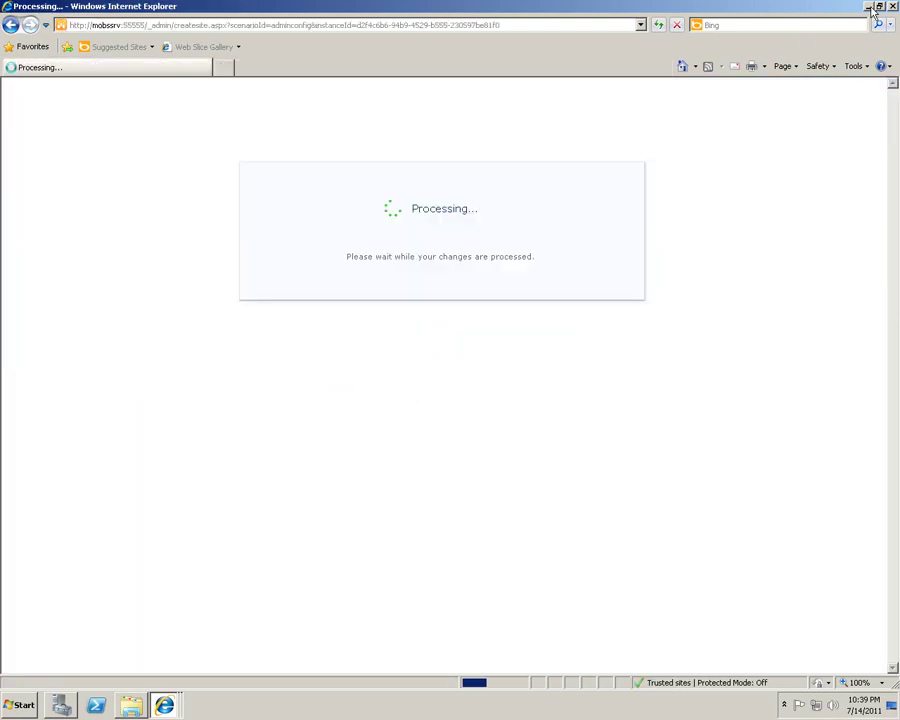
left_click(226, 67)
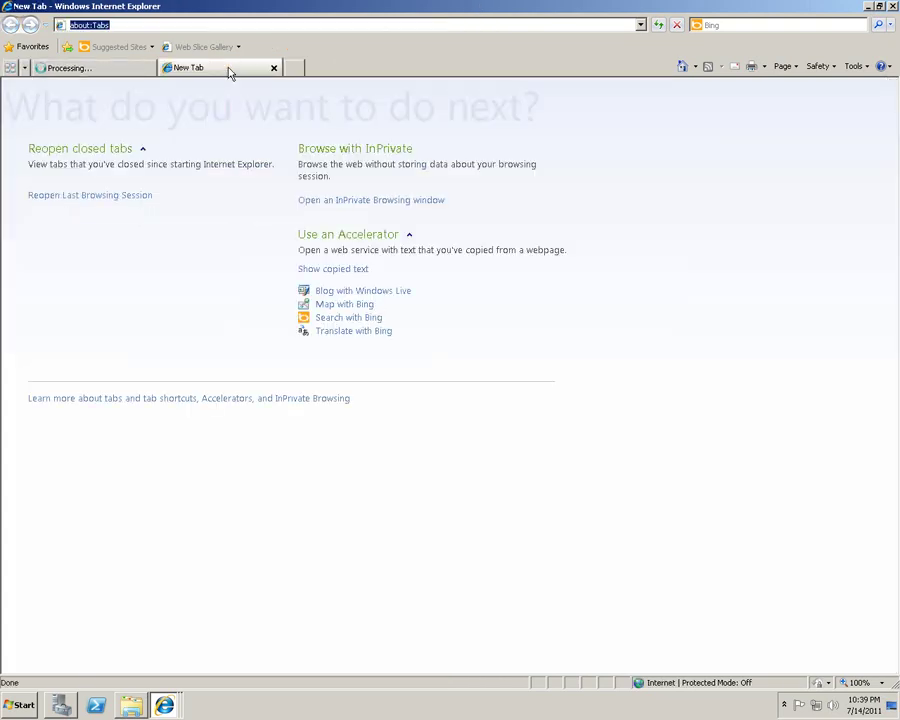
left_click(94, 70)
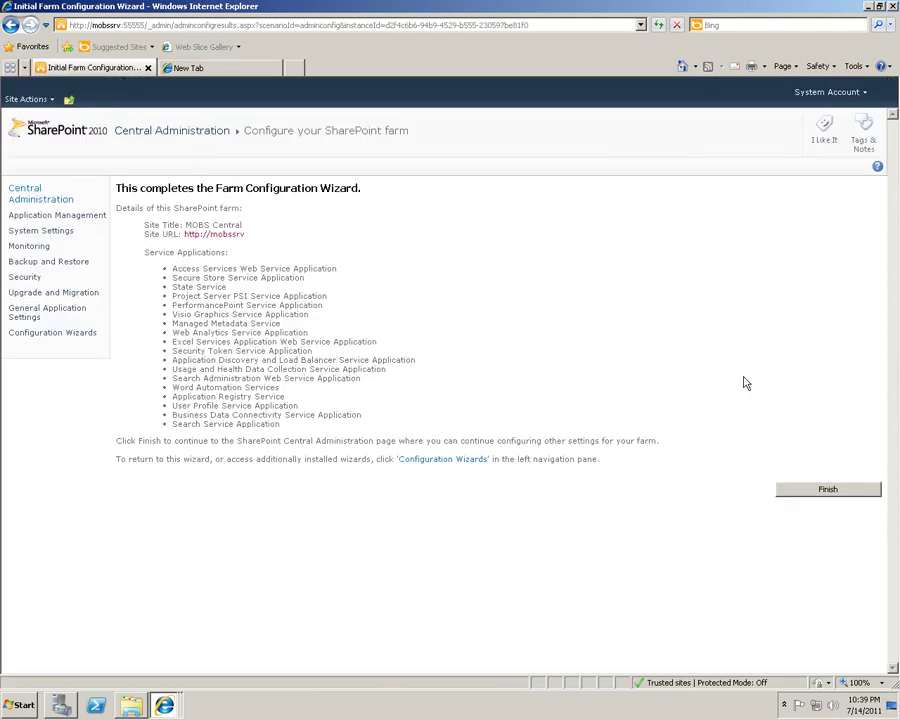
Open the MOBS Central site link in a new tab and finish the farm wizard.
right_click(219, 238)
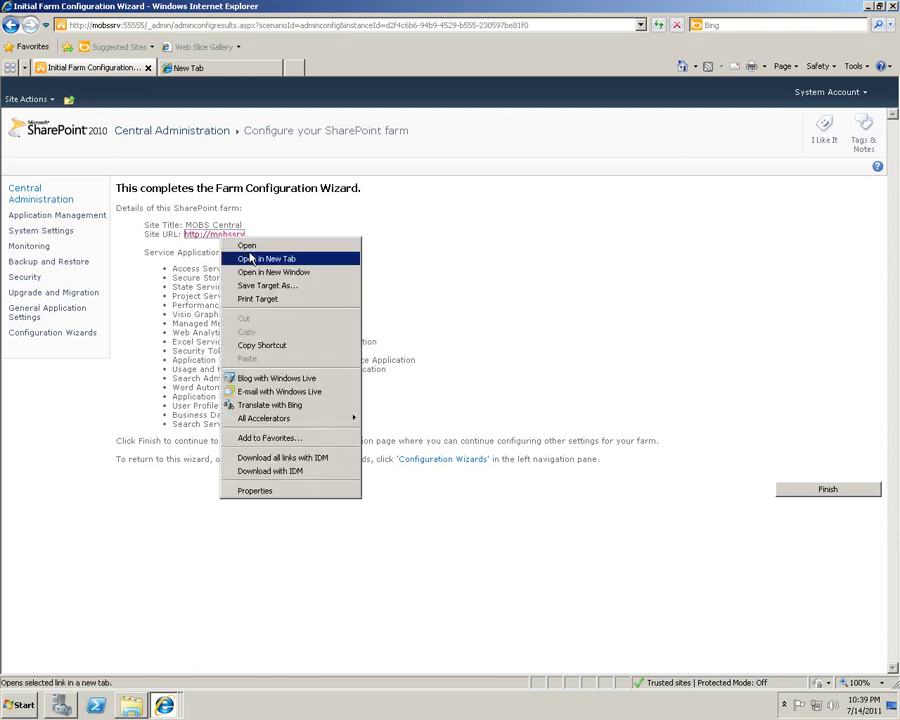
left_click(252, 261)
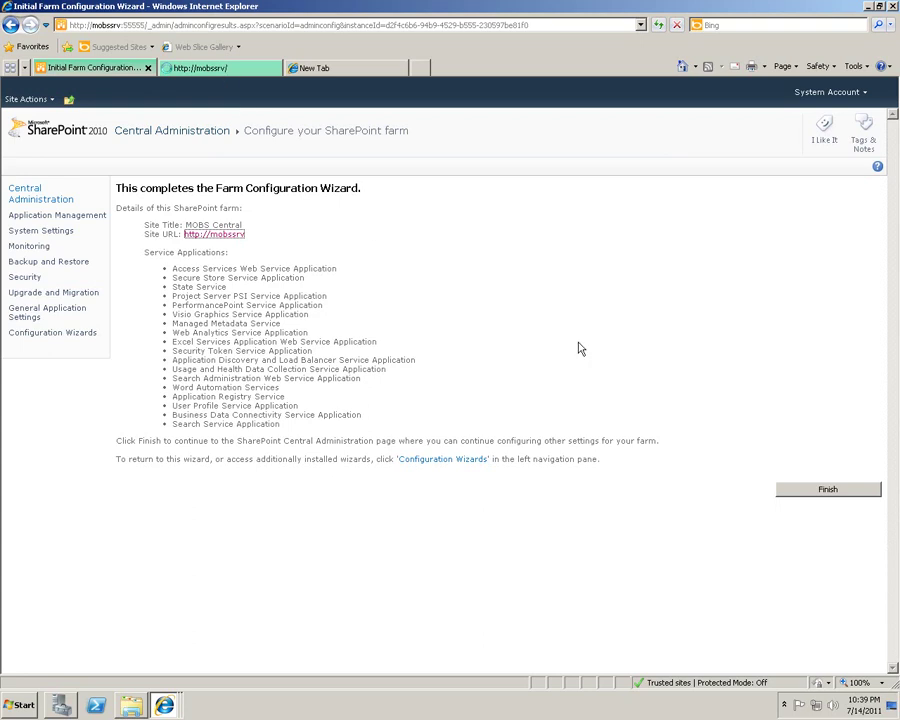
left_click(821, 490)
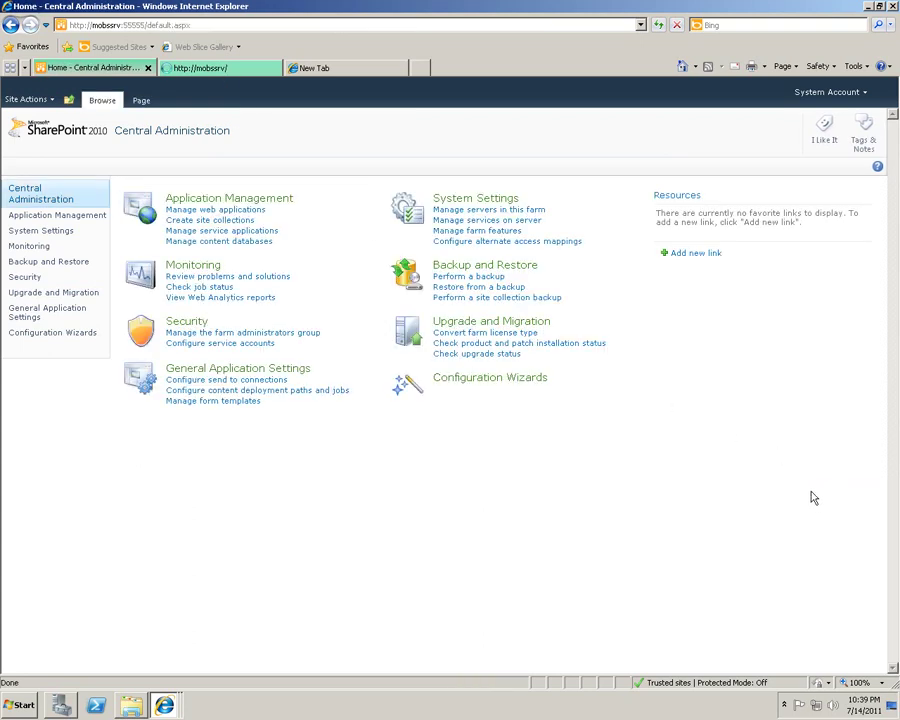
Close the leftover blank tabs, leaving the MOBS Central site tab showing.
left_click(204, 68)
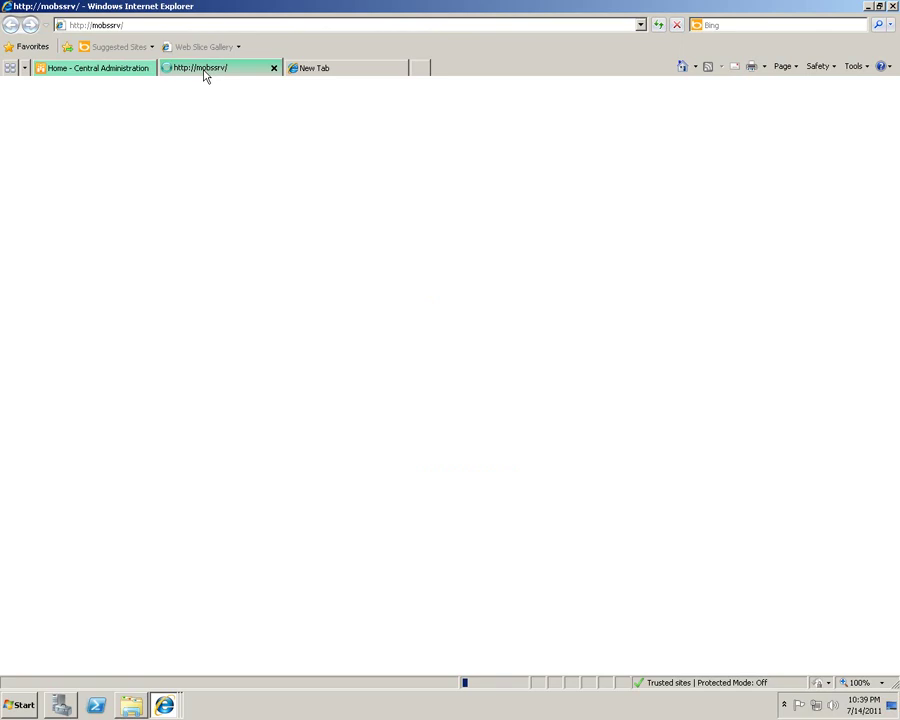
left_click(342, 67)
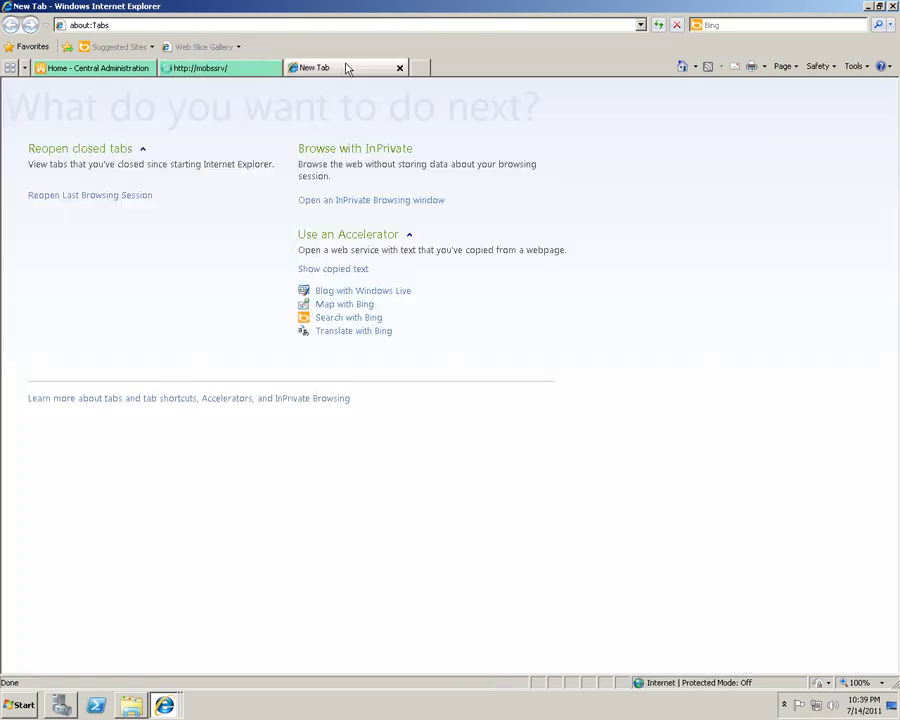
left_click(399, 68)
left_click(99, 68)
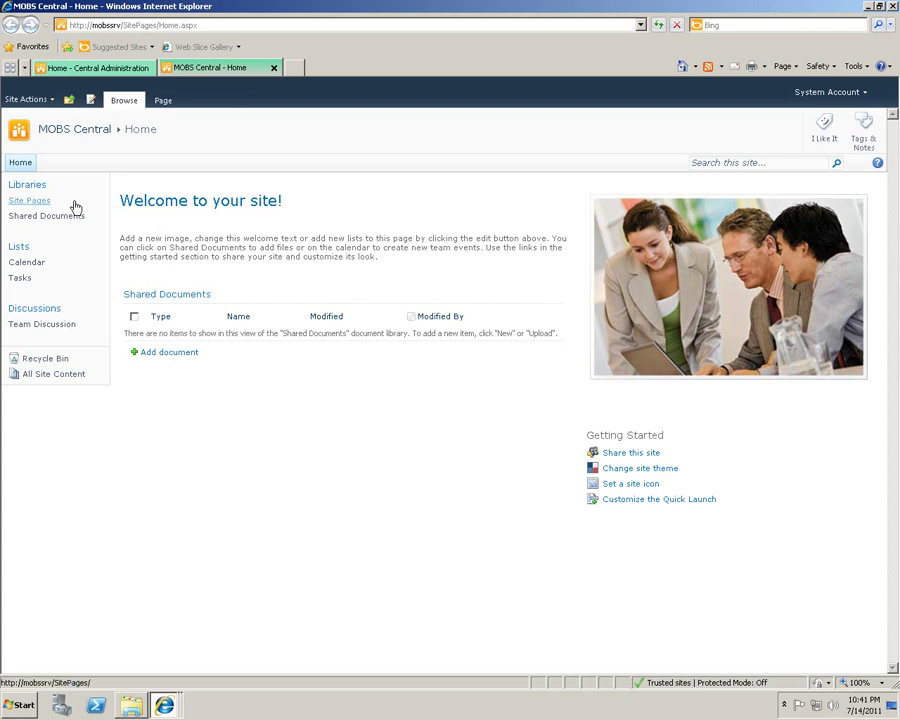
Browse the Site Pages library, all document libraries, and the Calendar with its ribbon options.
left_click(28, 203)
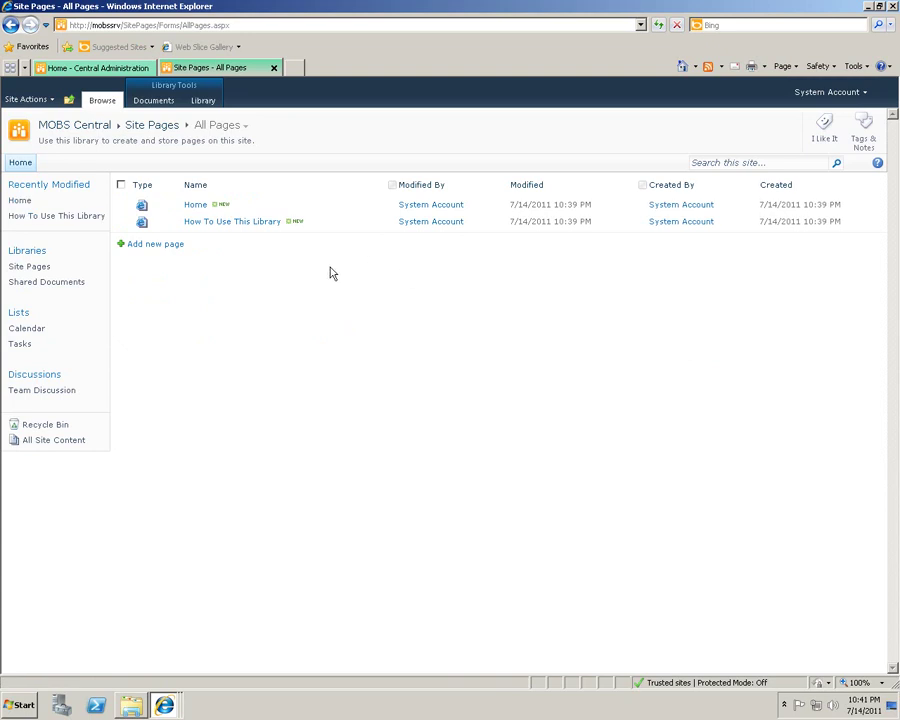
left_click(21, 251)
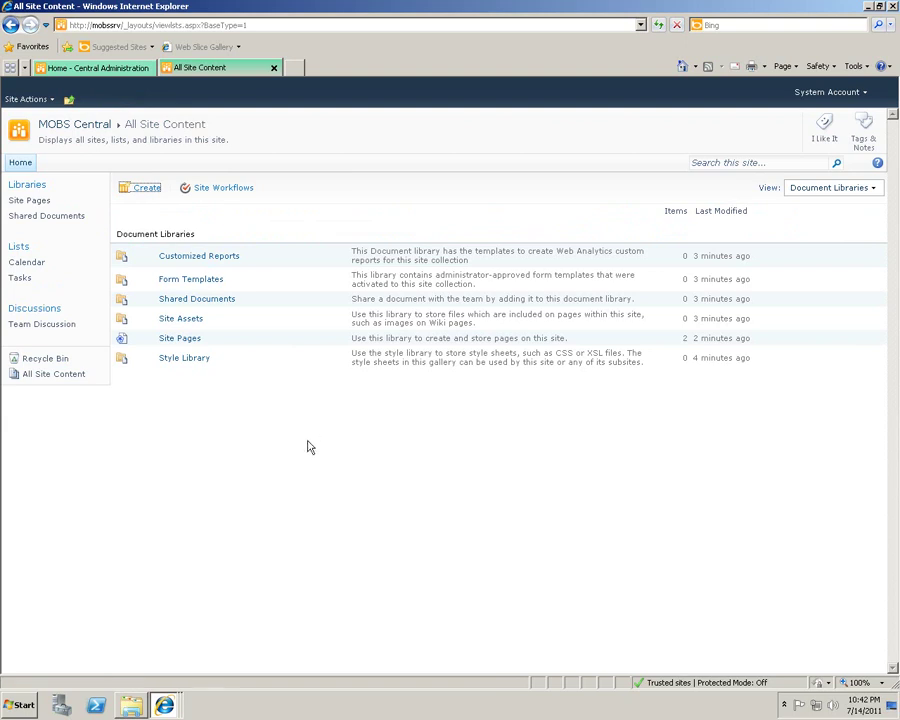
left_click(27, 262)
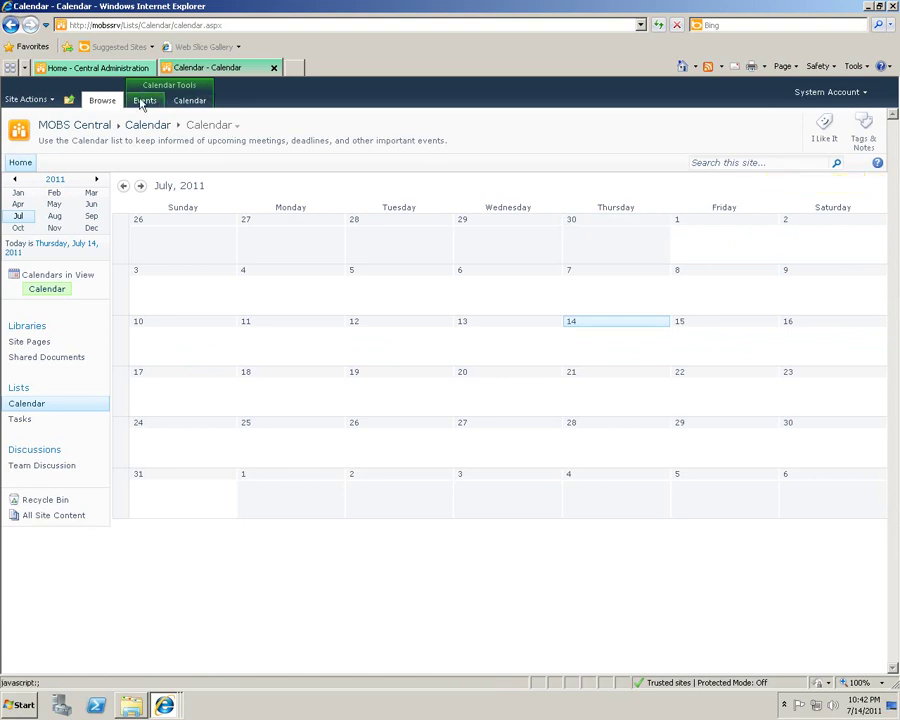
left_click(201, 105)
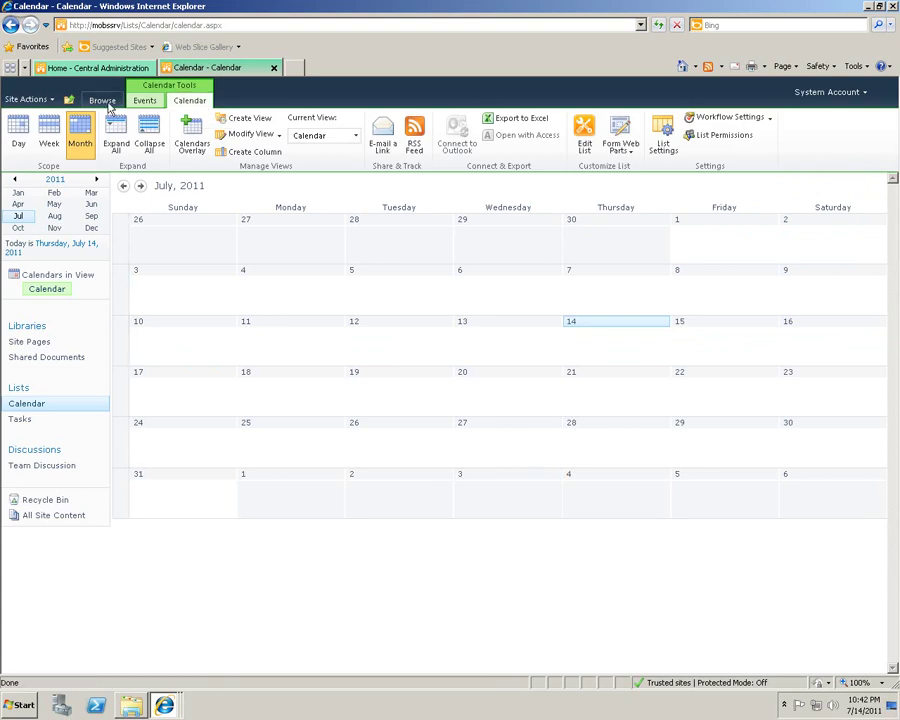
Visit Site Settings and People and Groups twice, returning to the home page in between.
left_click(30, 99)
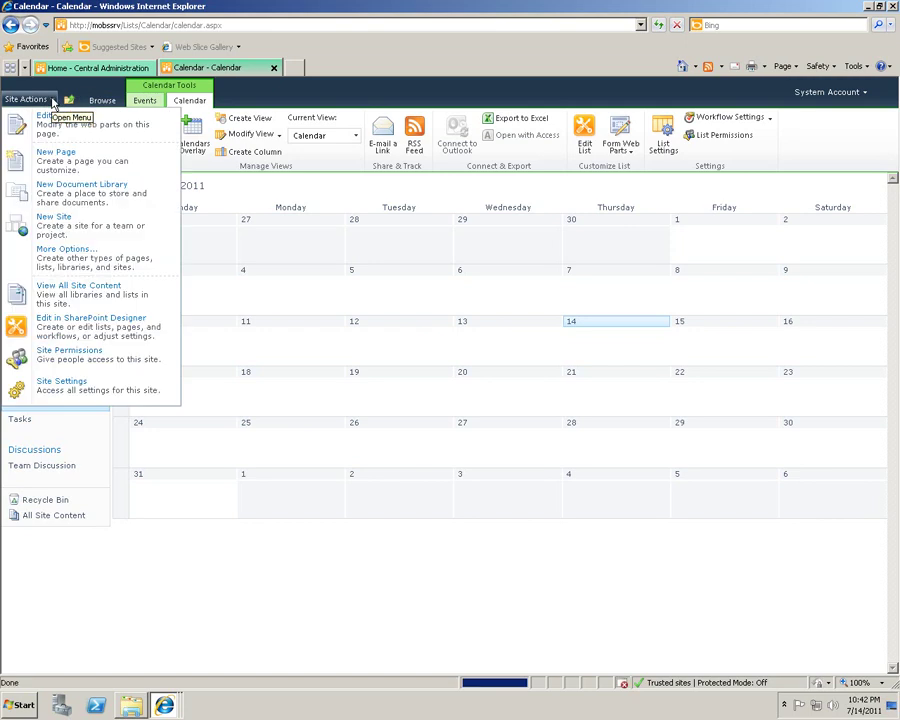
left_click(66, 392)
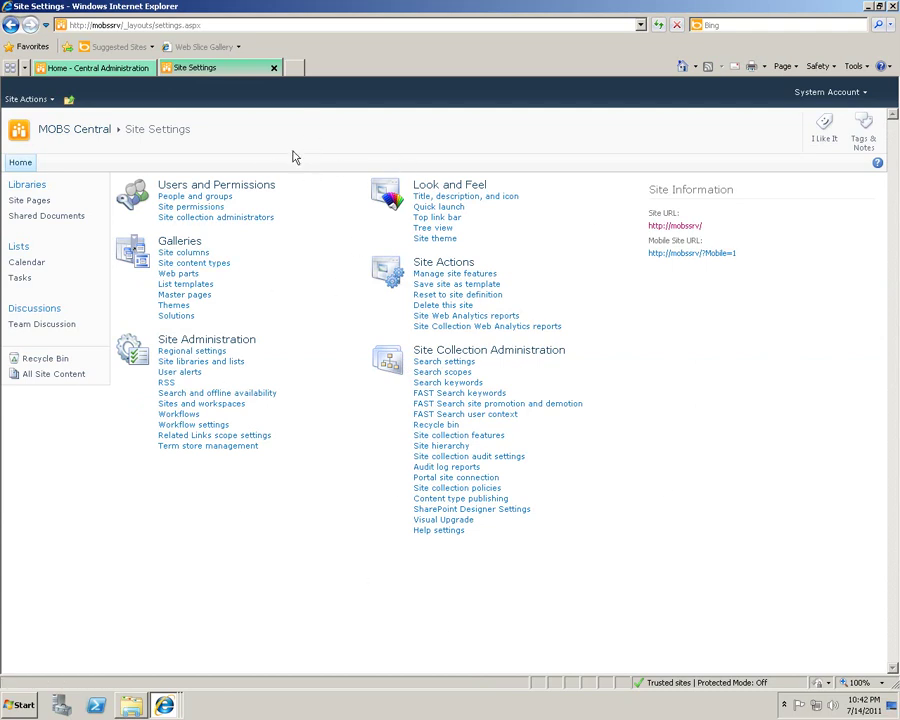
left_click(181, 199)
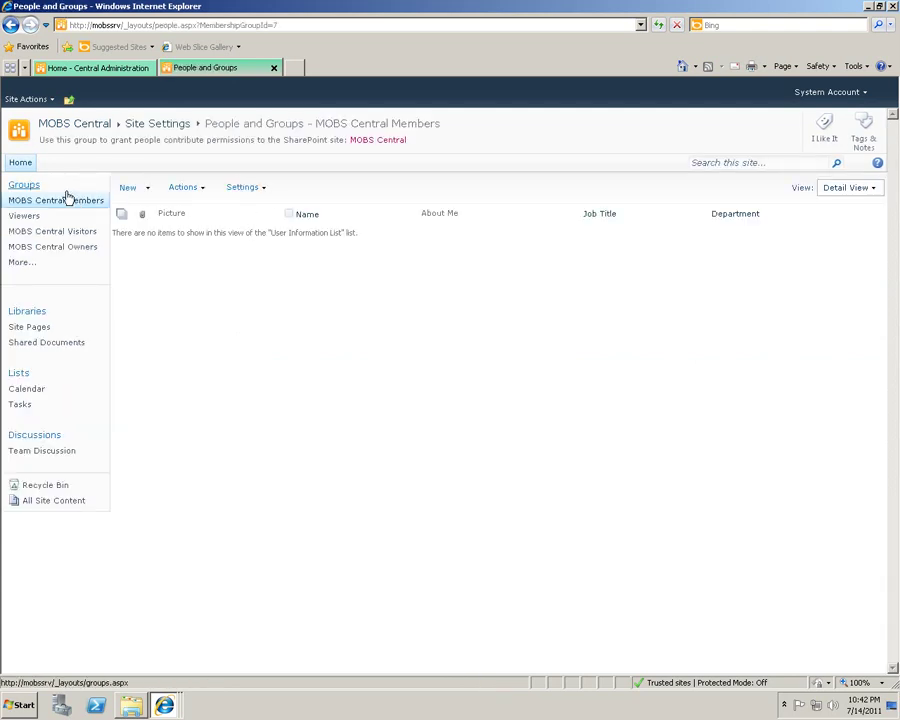
left_click(20, 162)
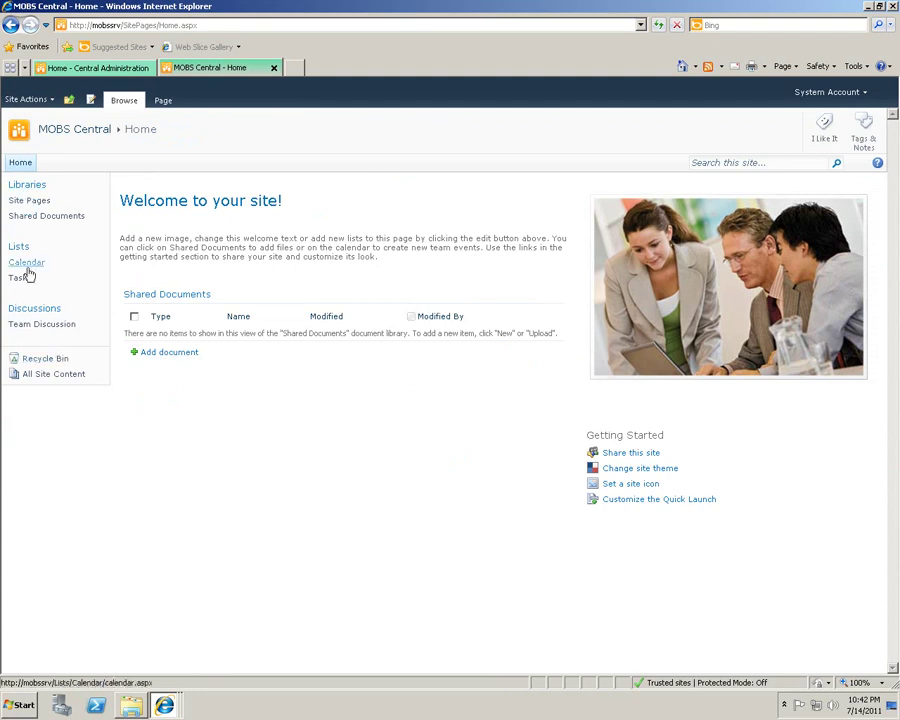
left_click(26, 99)
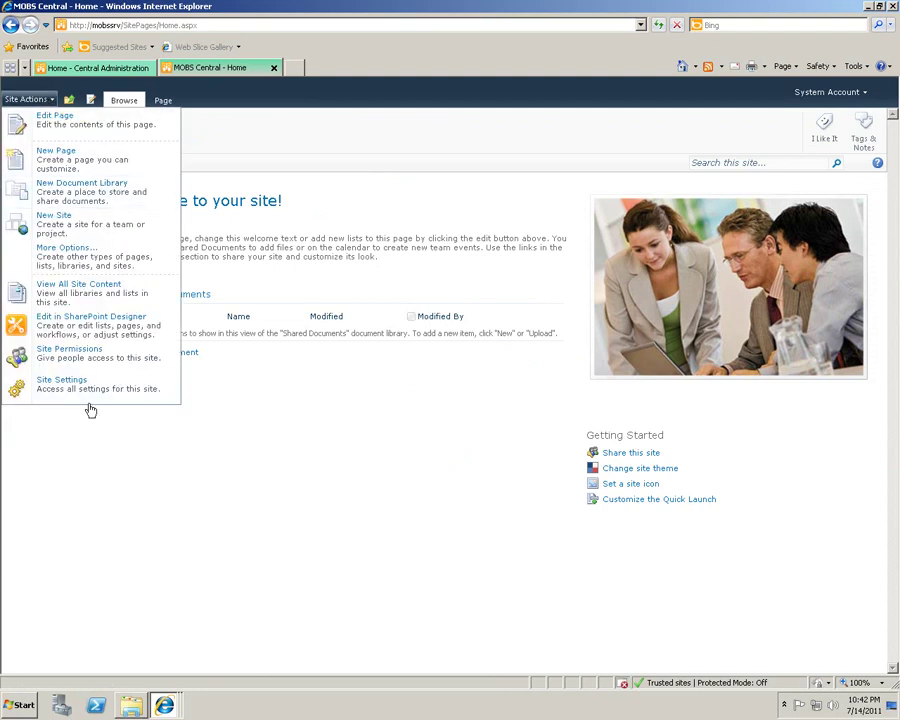
left_click(82, 392)
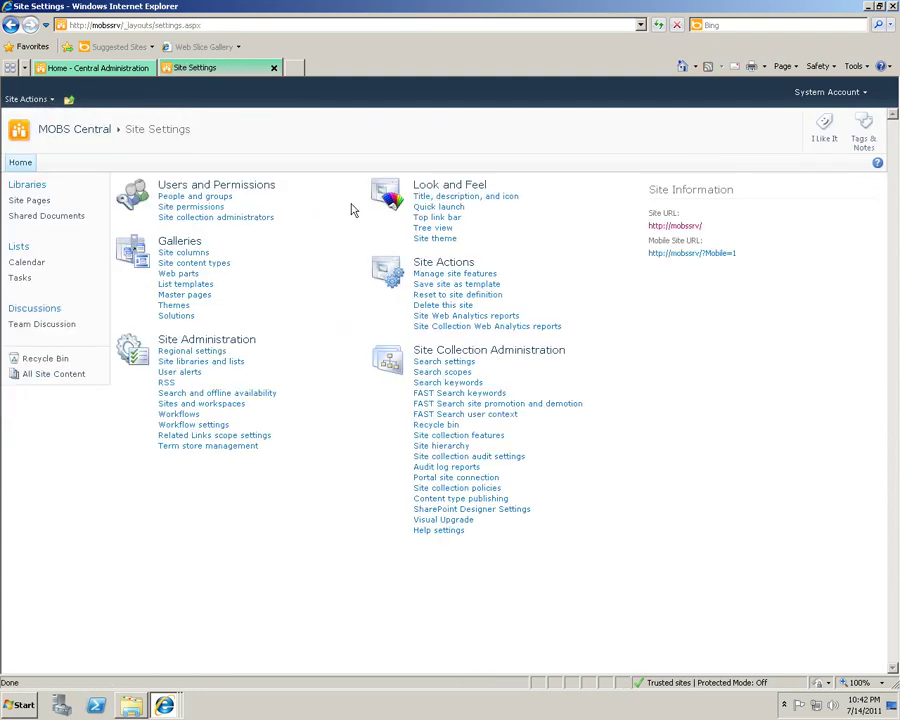
left_click(195, 196)
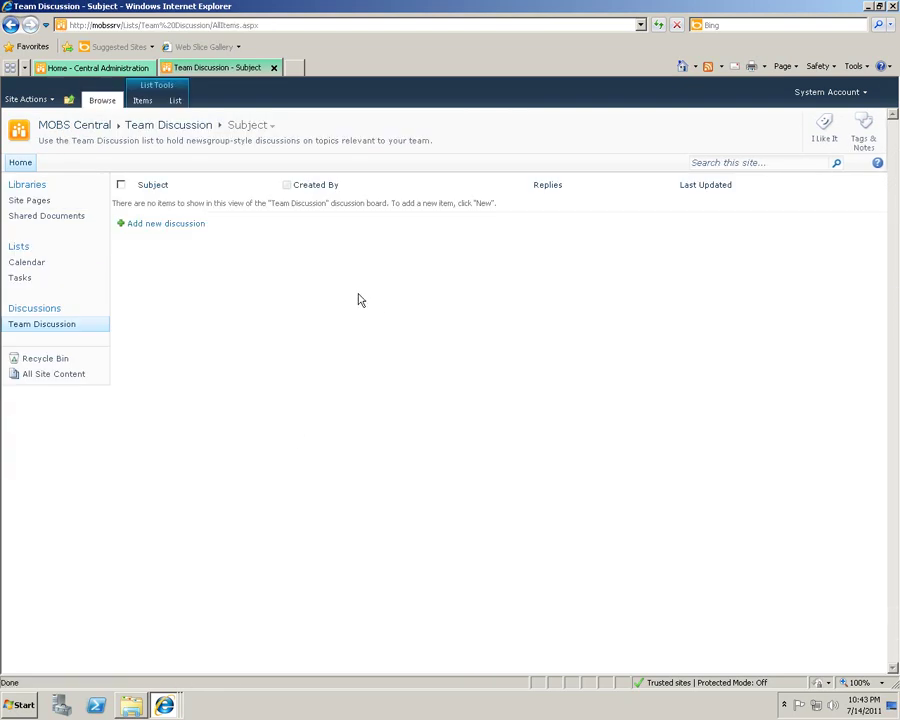
Post a new discussion 'Hows the new site?' with a body about the team learning the site.
left_click(160, 224)
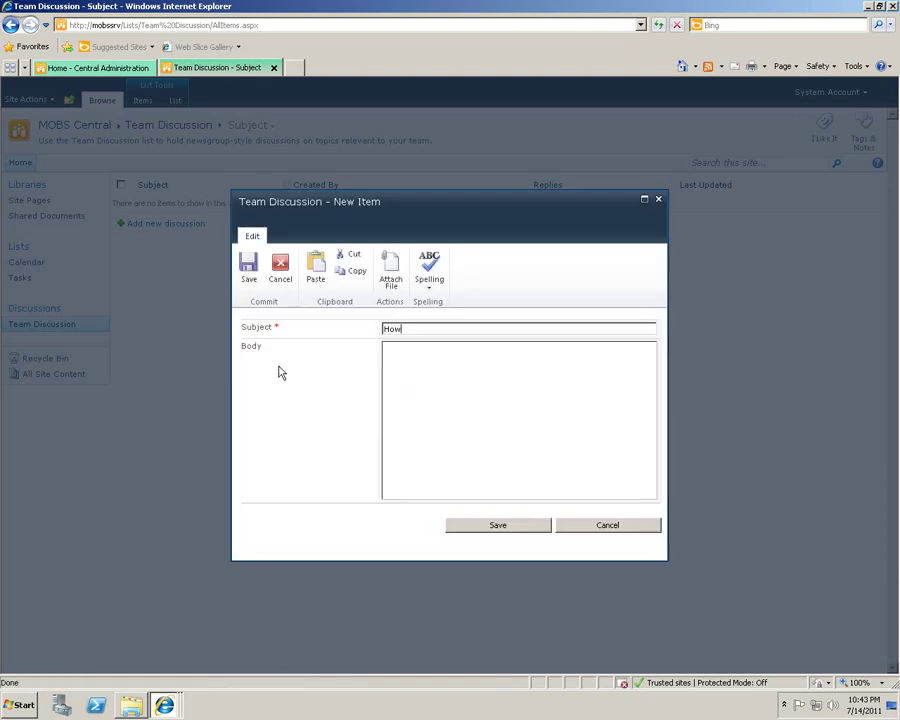
type("Hows the new ")
type("any")
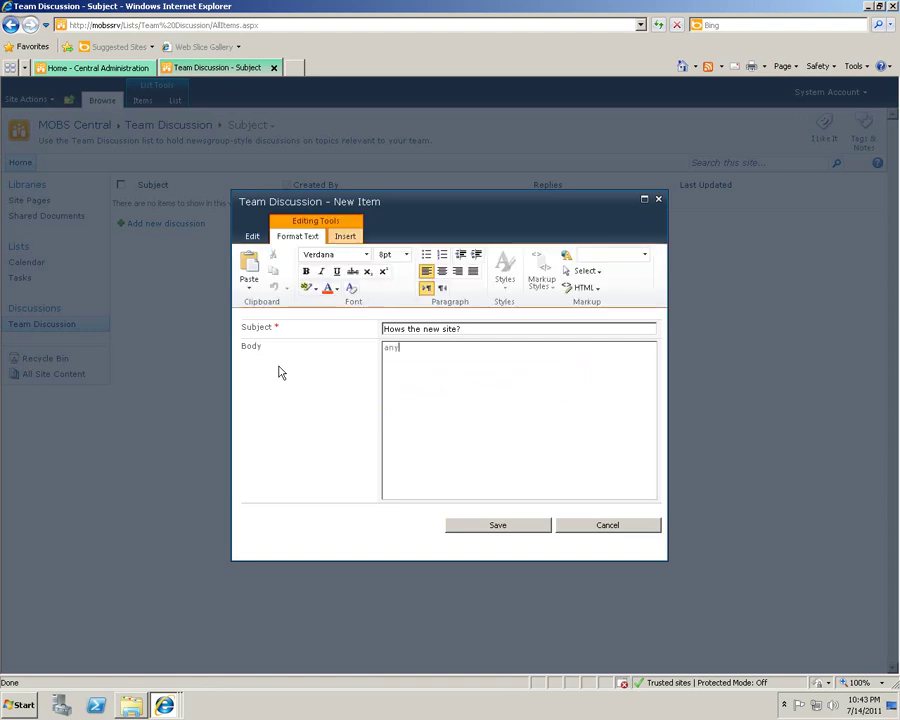
type("one likes this? as we can see that we really")
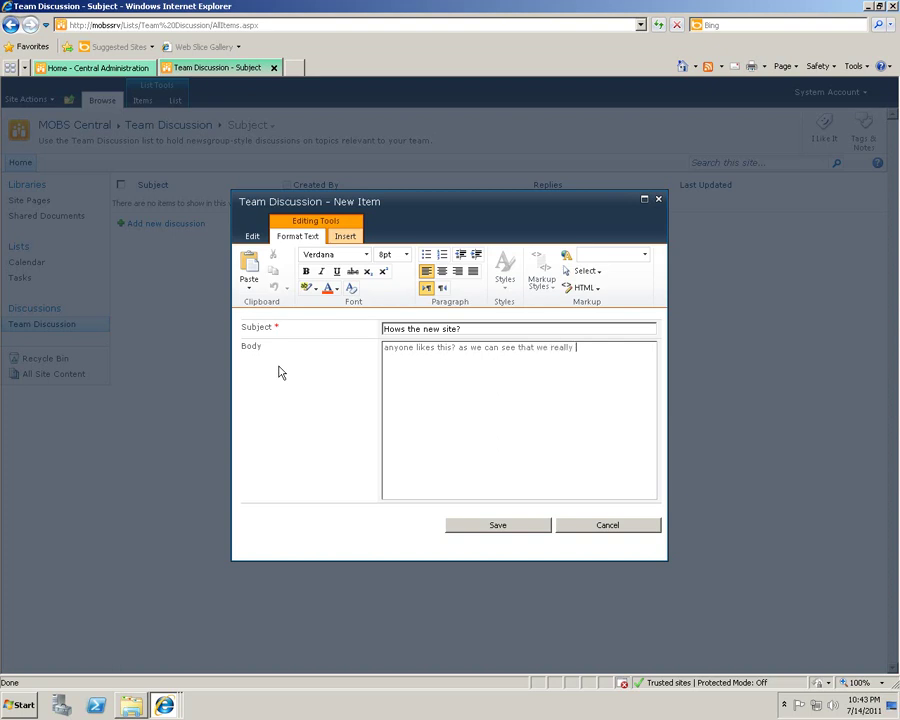
type("get learning this site :D")
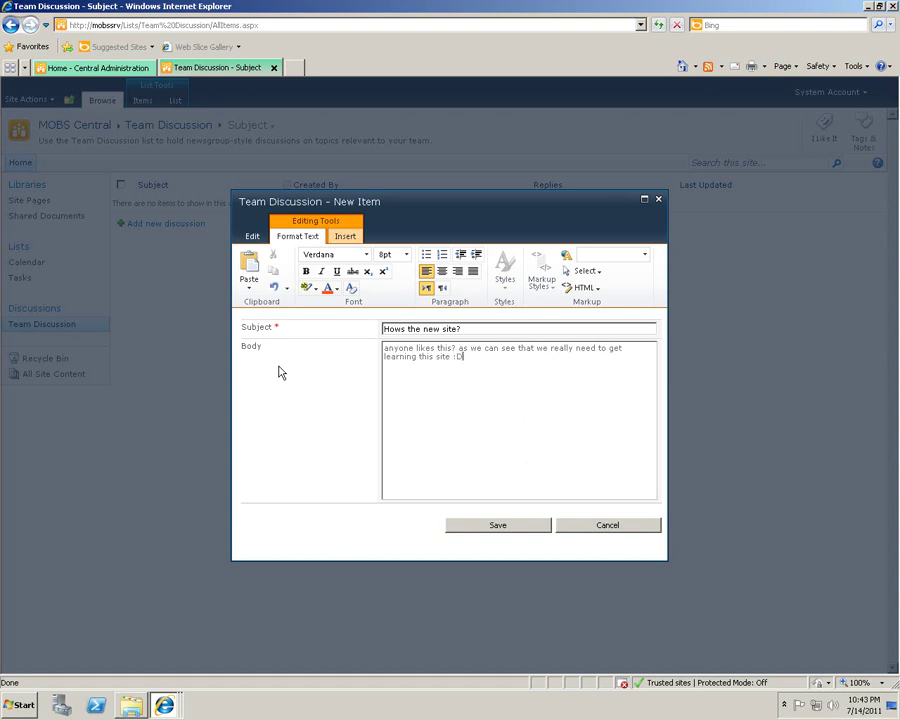
left_click(492, 526)
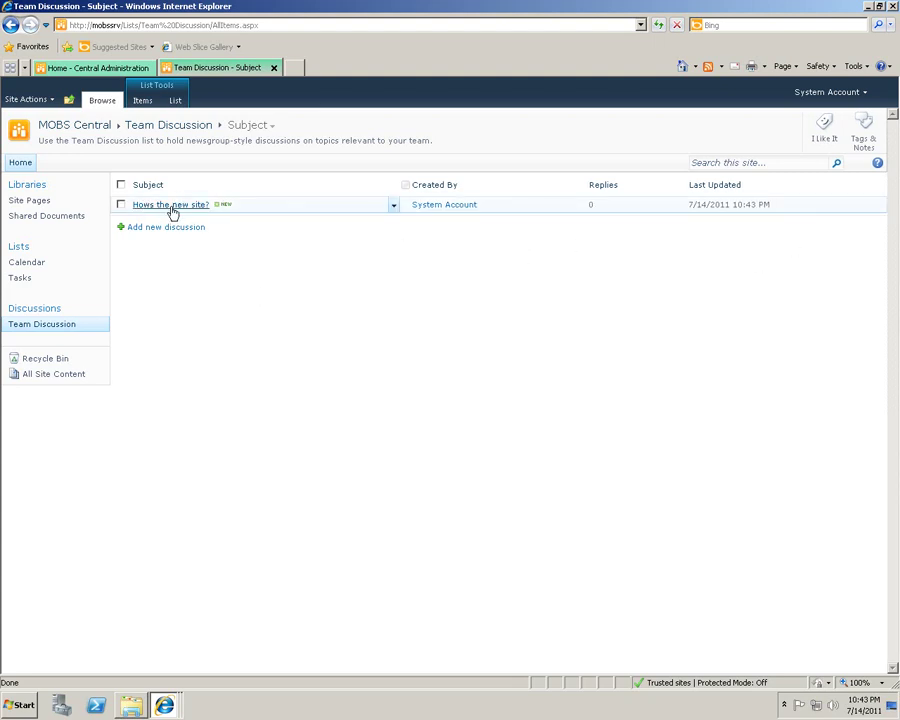
View the post author's user information, then close it.
left_click(392, 205)
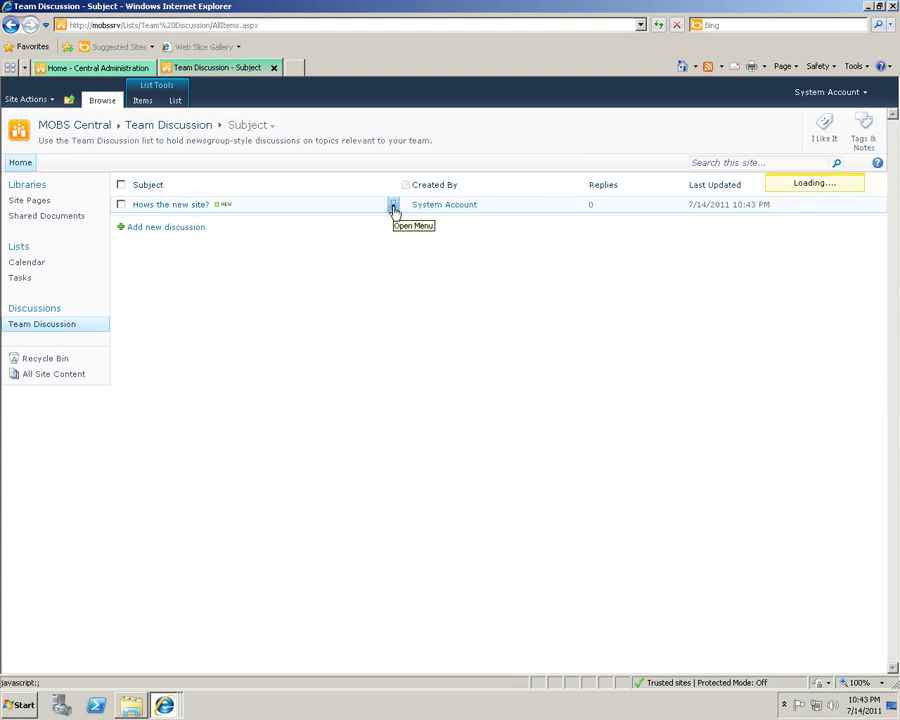
left_click(482, 276)
left_click(423, 205)
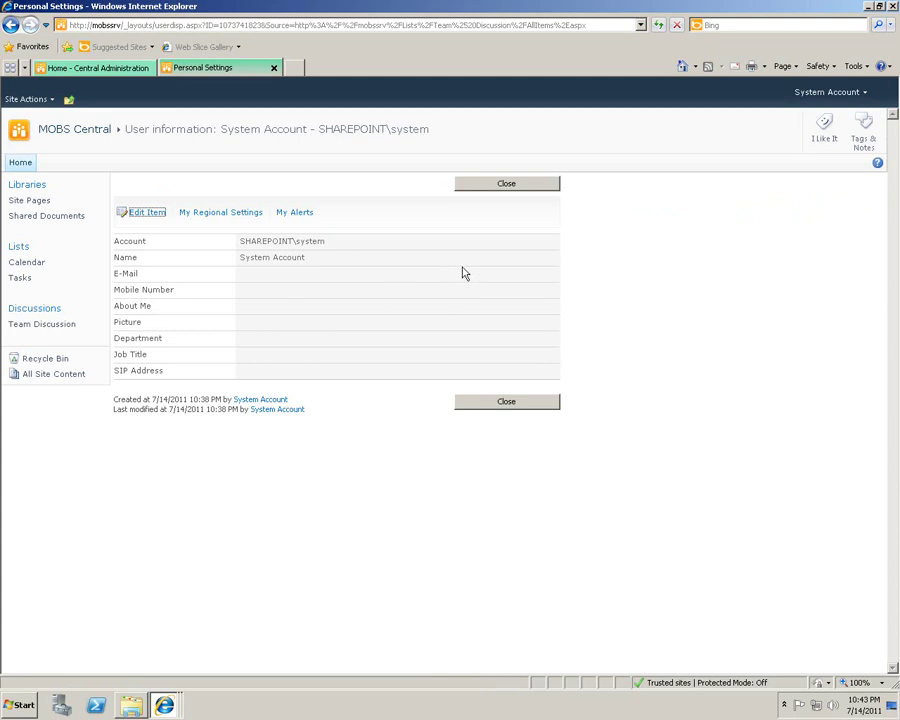
left_click(504, 405)
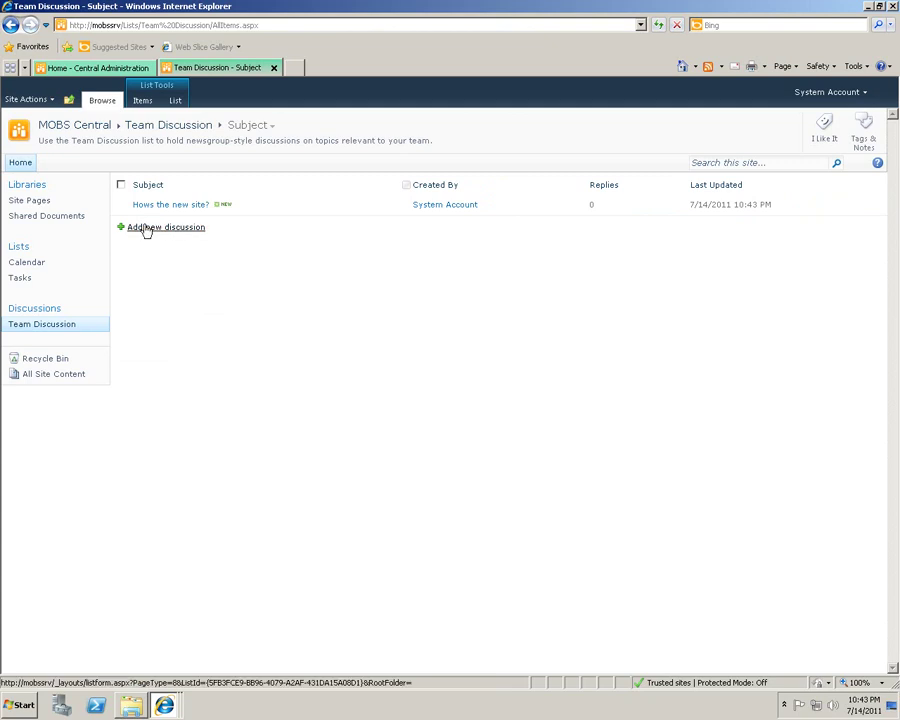
View All Site Content, then return to the MOBS Central home page.
left_click(44, 375)
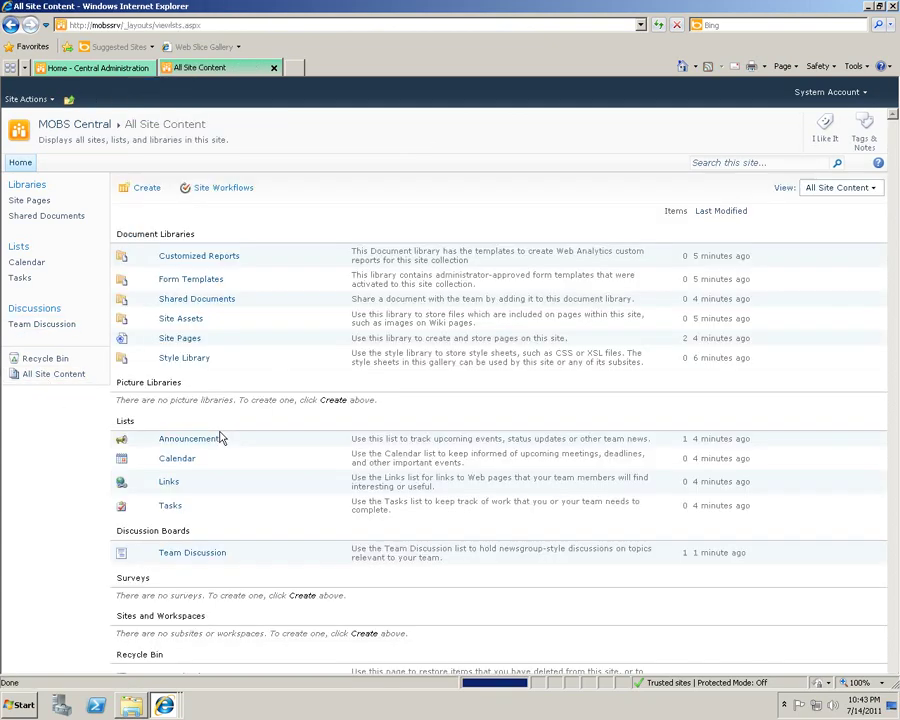
scroll(387, 312, "down", 1)
scroll(385, 313, "up", 1)
scroll(385, 313, "down", 1)
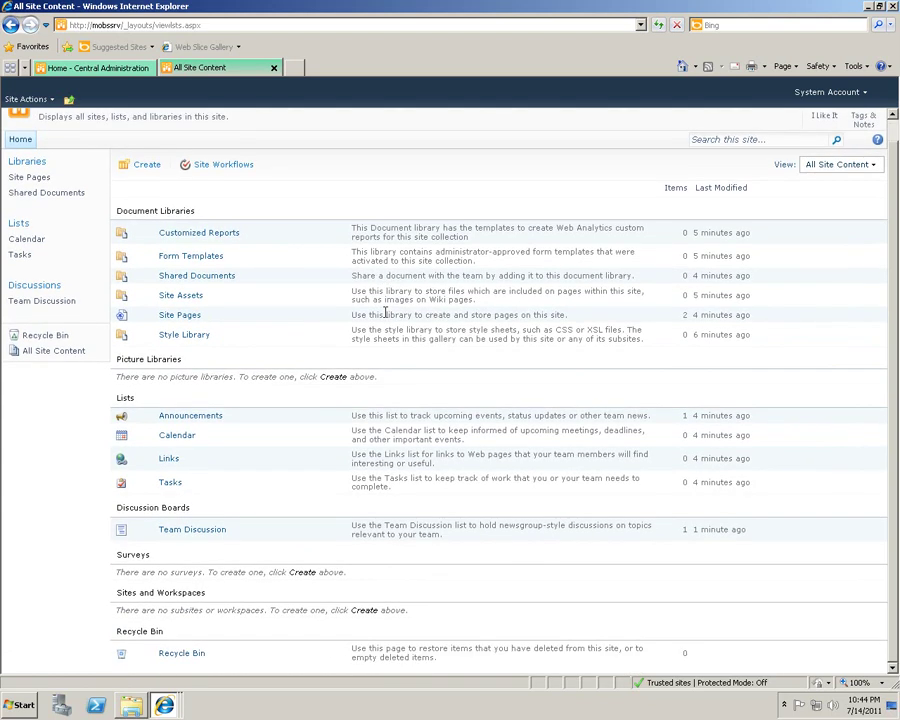
scroll(385, 313, "up", 1)
left_click(22, 163)
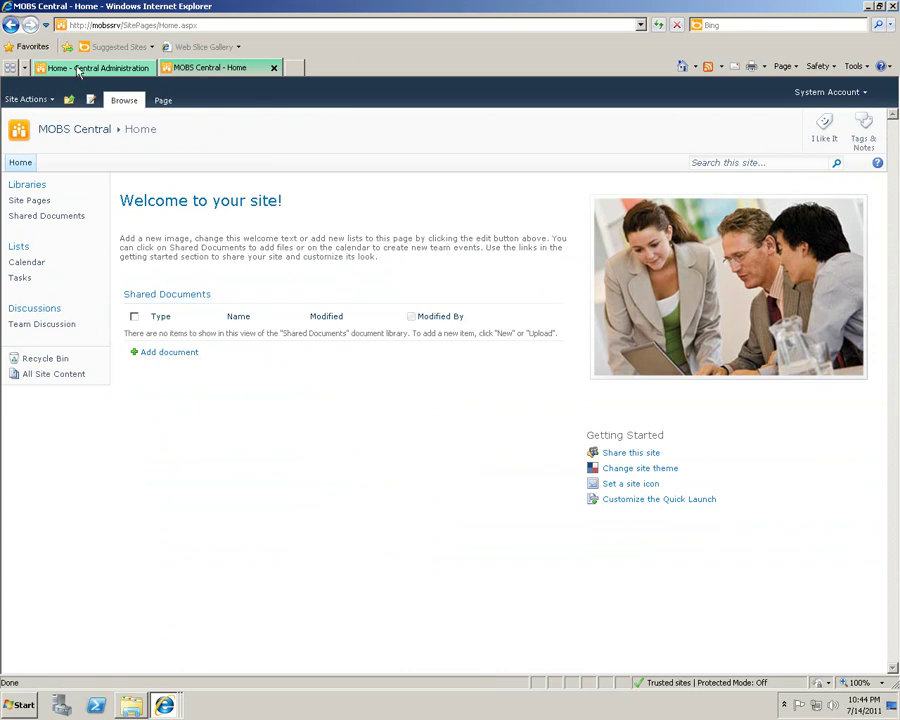
Restore and re-maximize the browser, close it, and refresh the desktop.
double_click(307, 5)
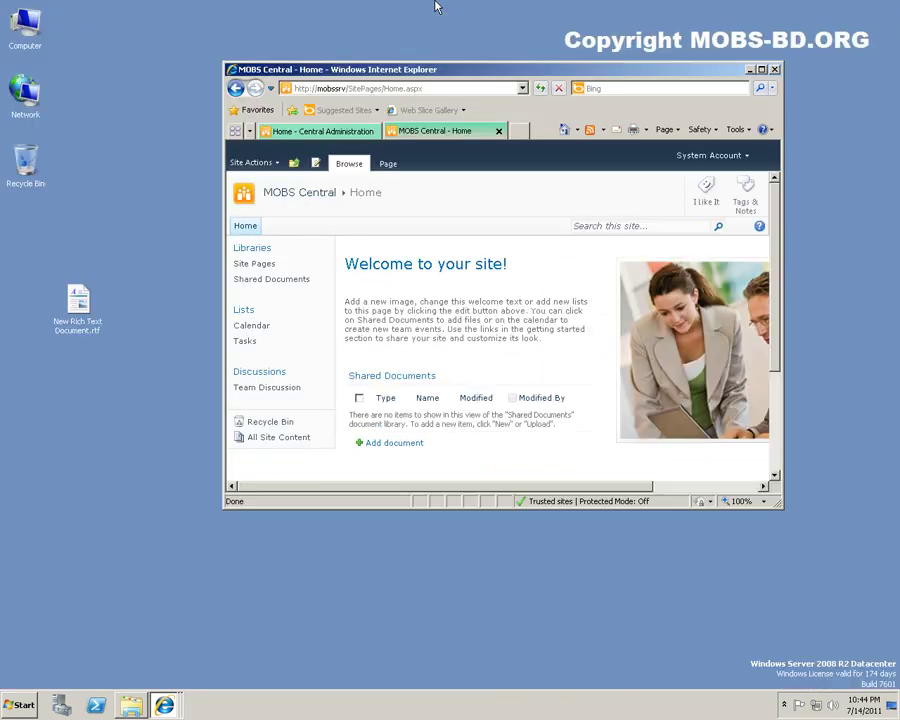
double_click(518, 79)
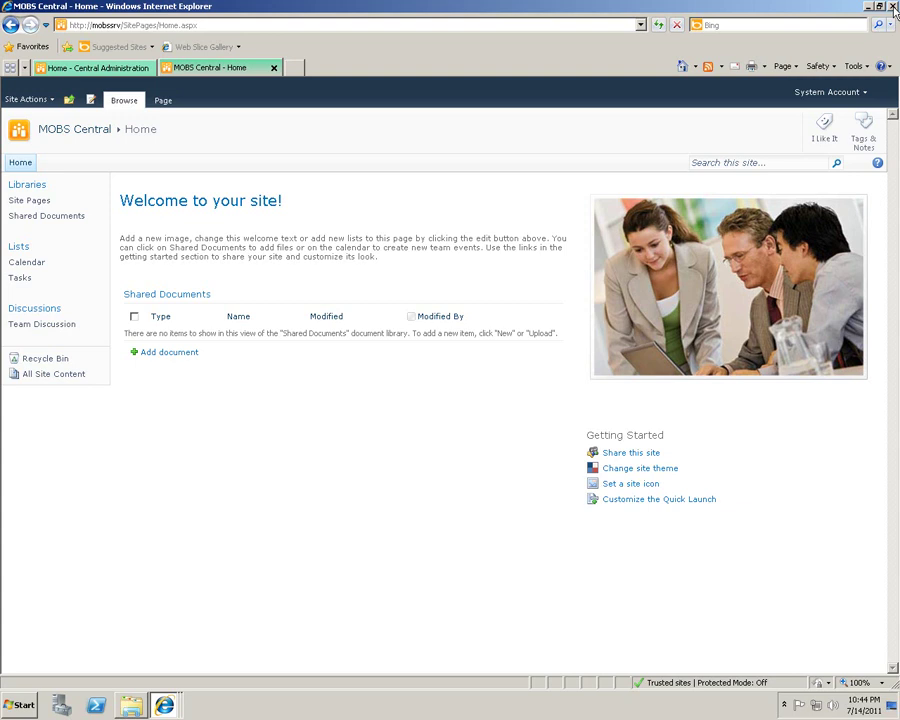
left_click(894, 8)
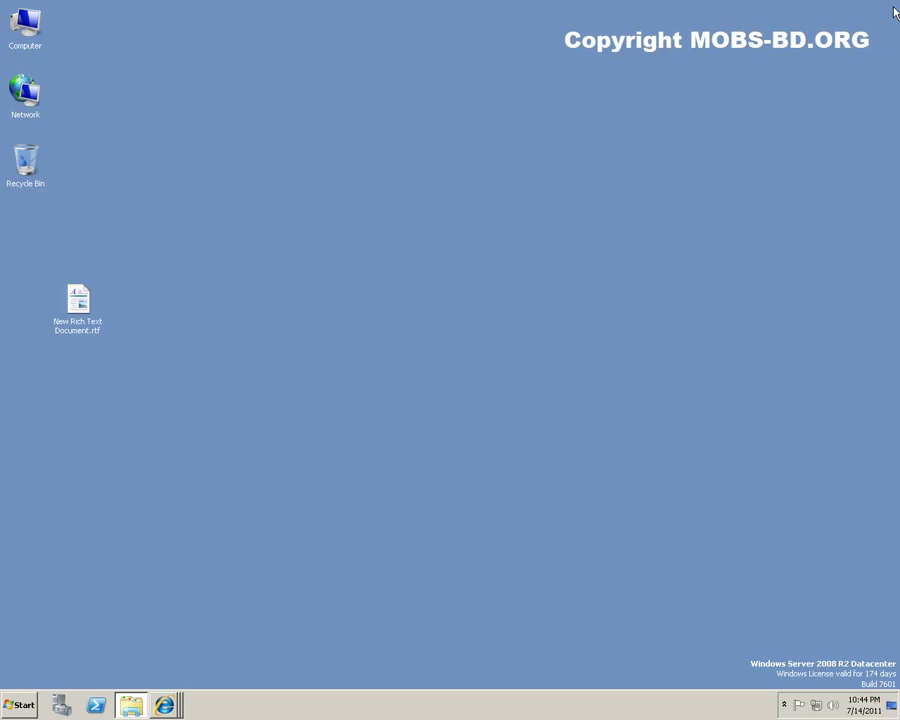
right_click(347, 387)
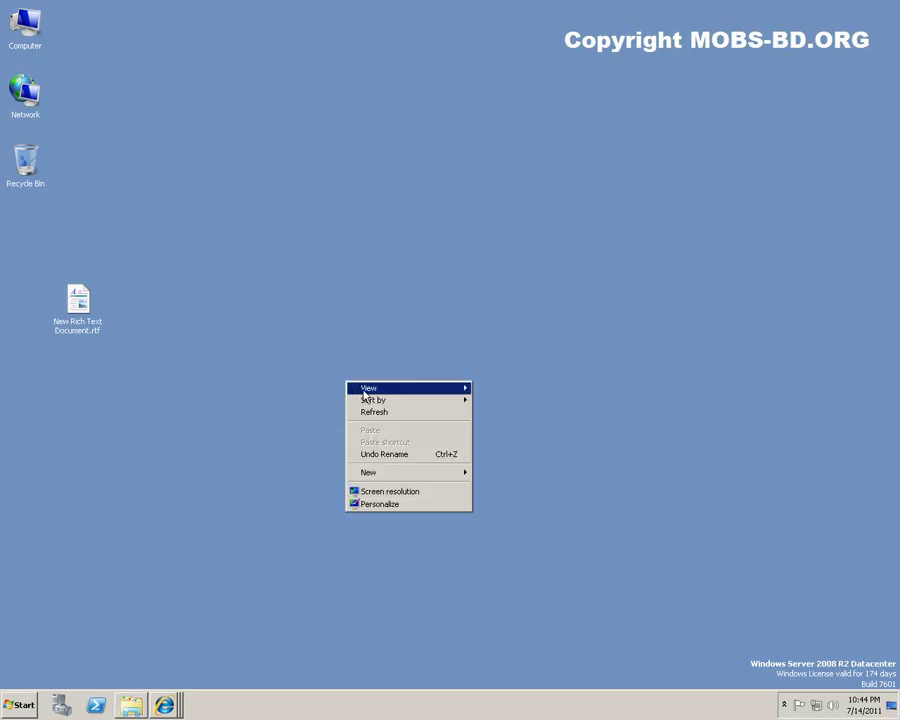
left_click(416, 410)
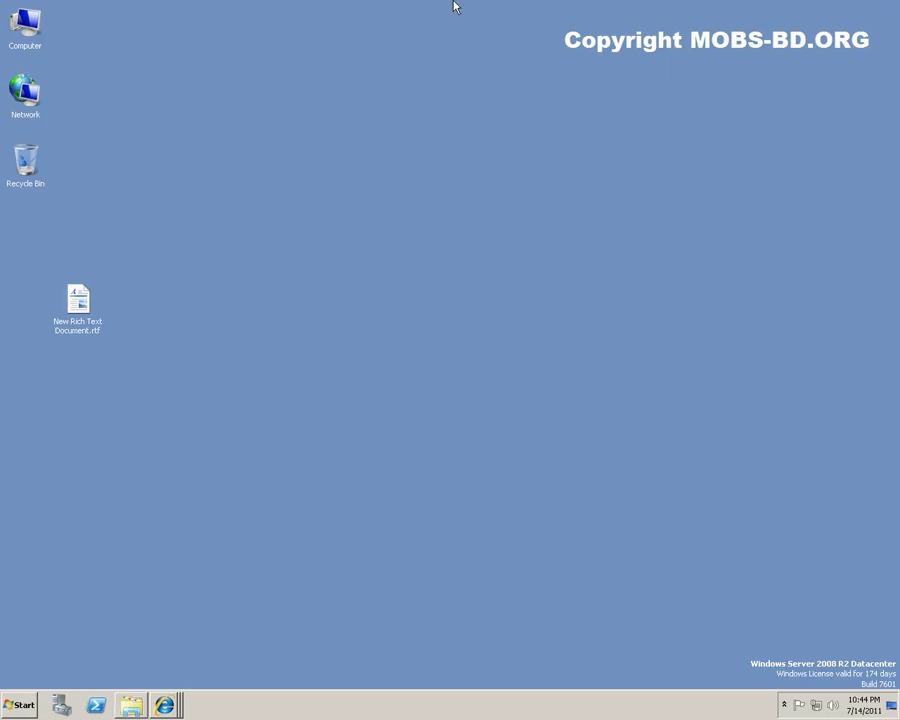